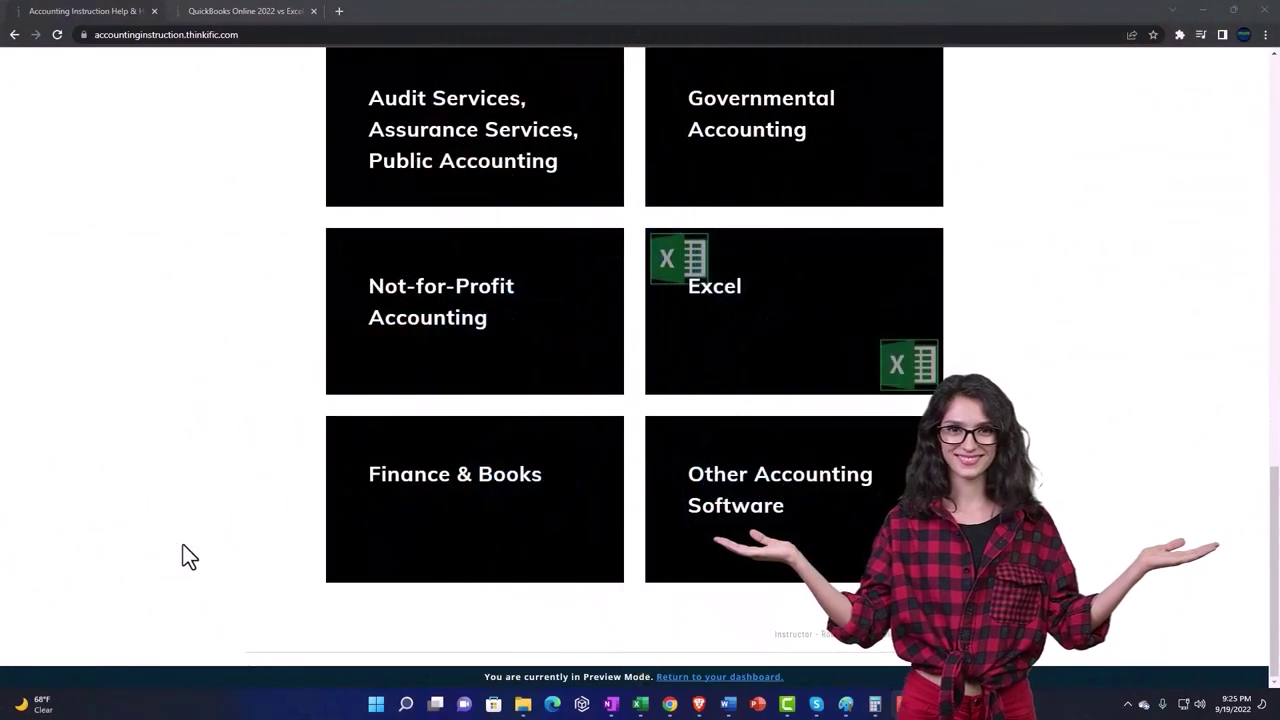
{"action": "left_click", "coordinate": [228, 12]}
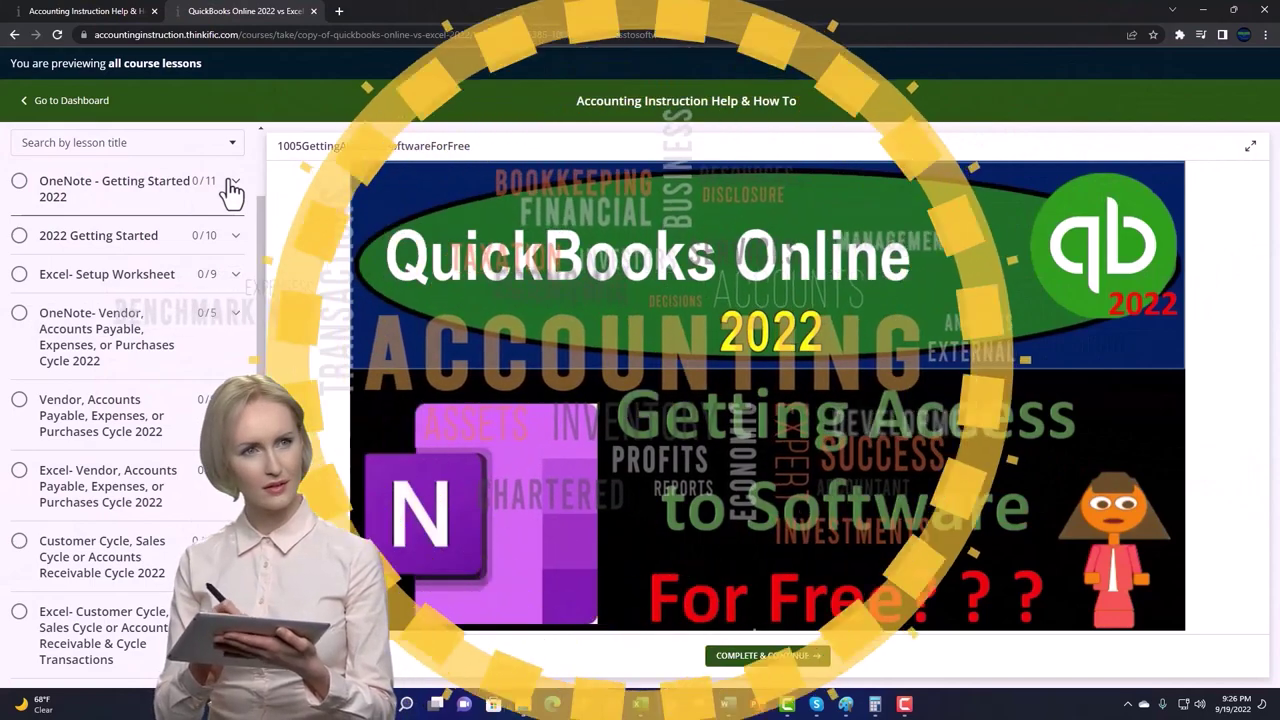
{"action": "left_click", "coordinate": [232, 190]}
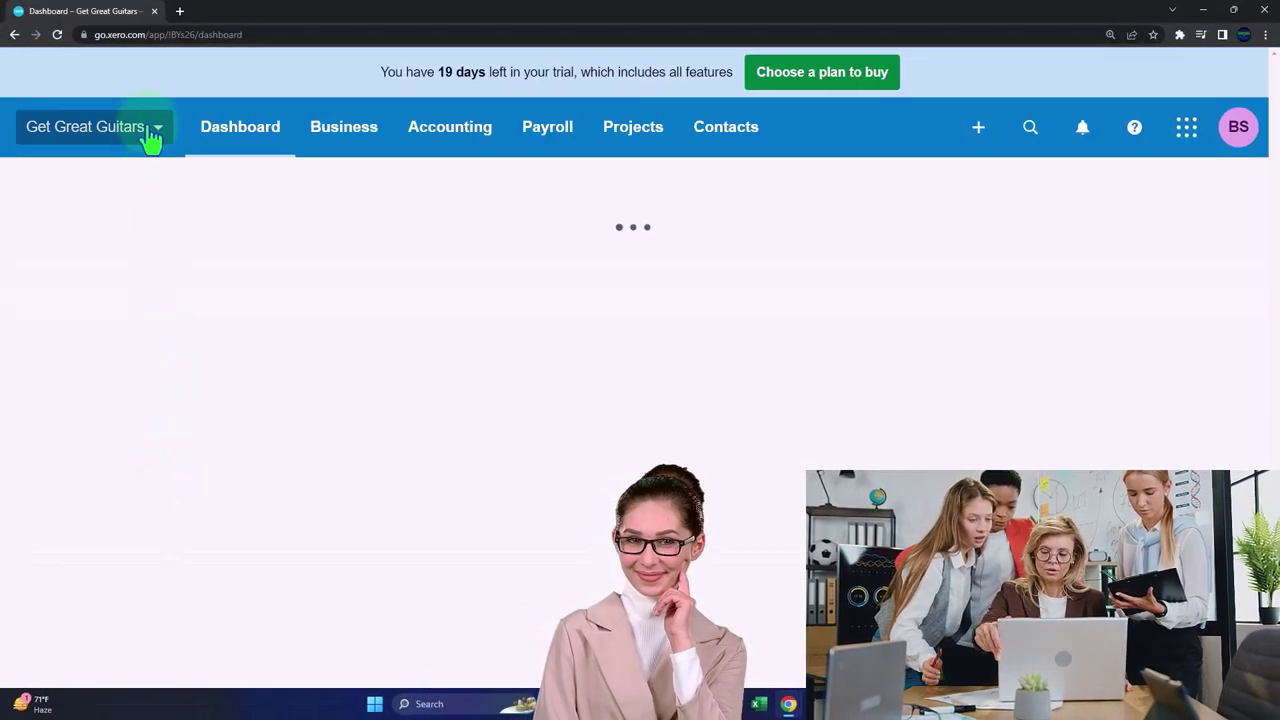
- Duplicate the Get Great Guitars dashboard tab twice to have three tabs of the organization open
{"action": "right_click", "coordinate": [127, 17]}
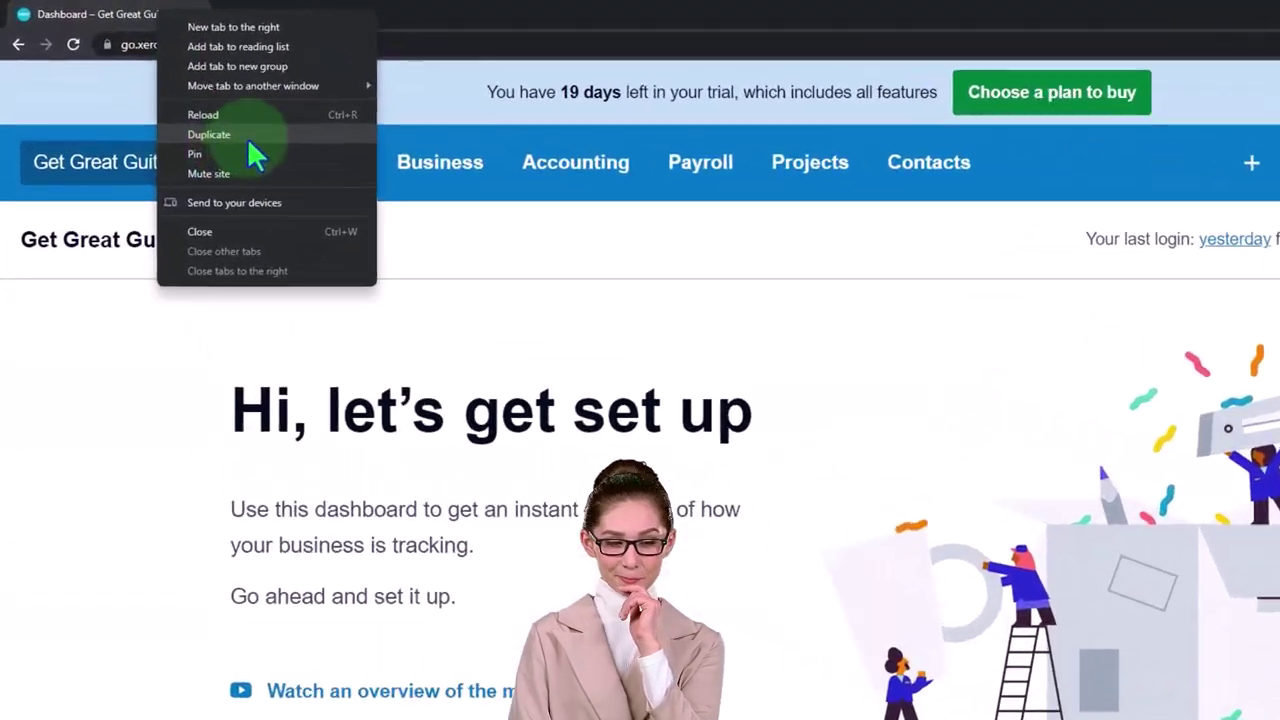
{"action": "left_click", "coordinate": [210, 136]}
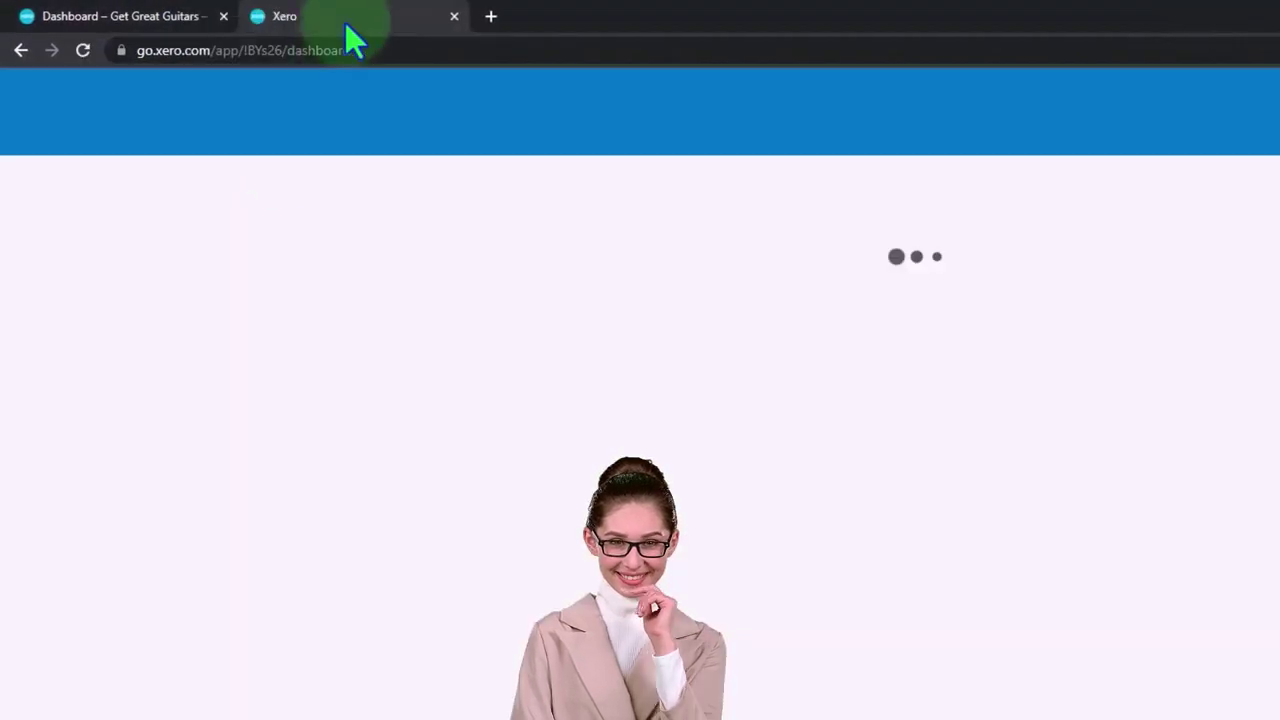
{"action": "right_click", "coordinate": [345, 20]}
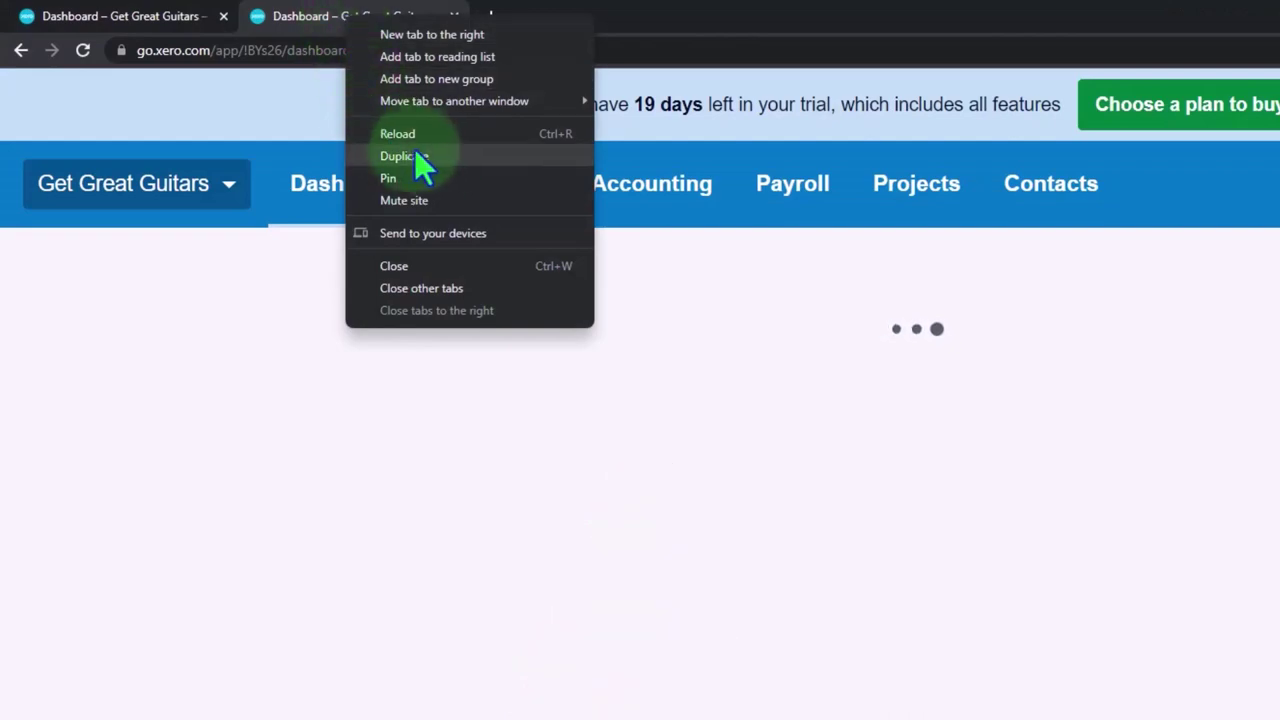
{"action": "left_click", "coordinate": [436, 155]}
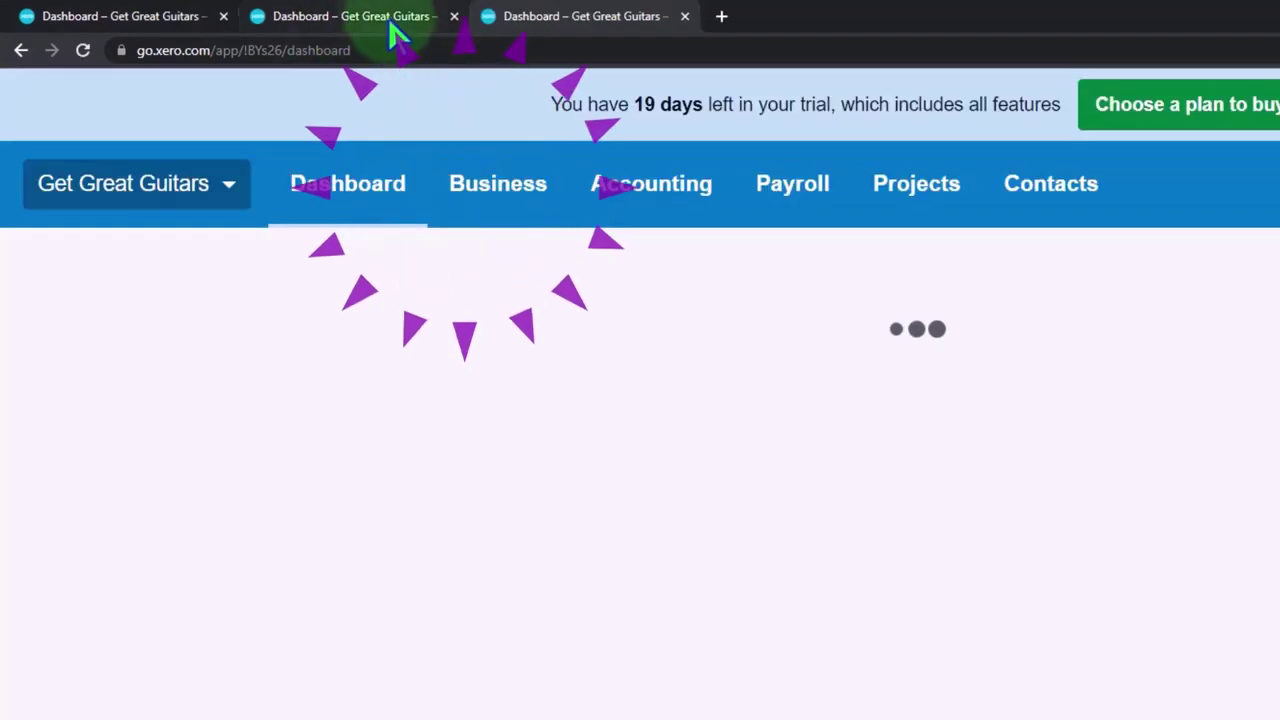
- Open the Balance Sheet report in the second browser tab and the Income Statement (Profit and Loss) in the third
{"action": "left_click", "coordinate": [615, 183]}
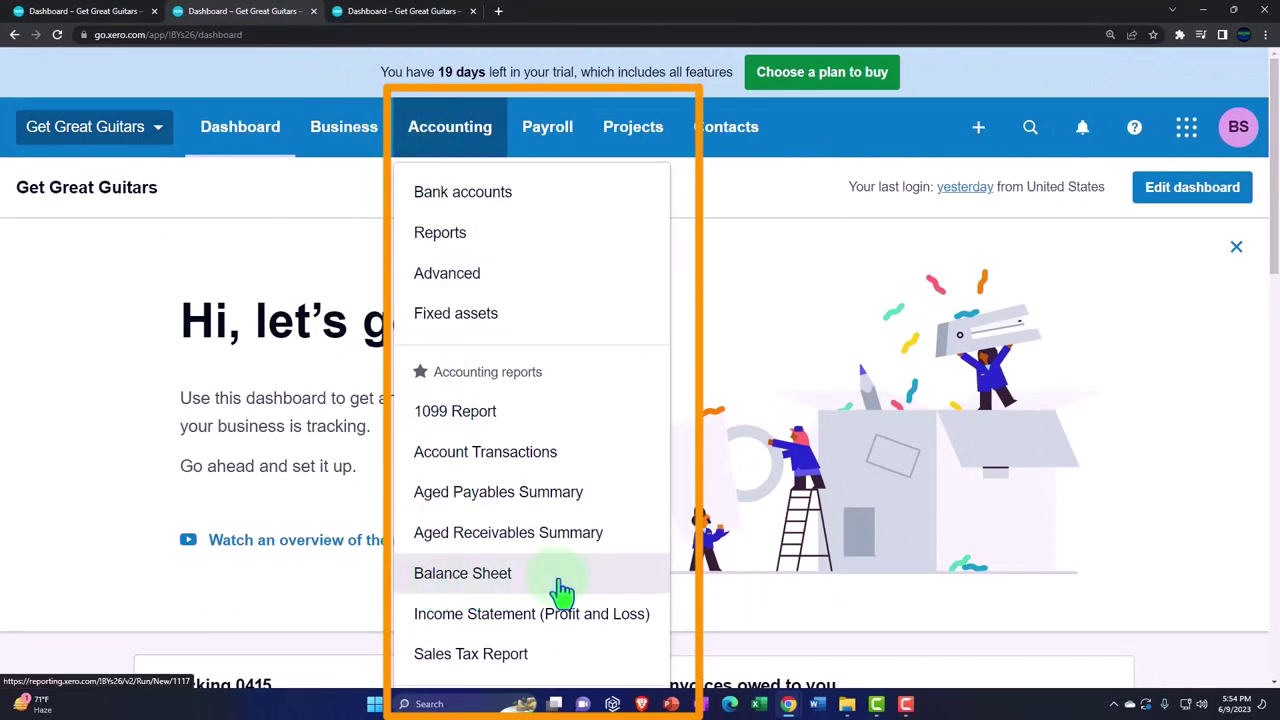
{"action": "left_click", "coordinate": [562, 592]}
{"action": "left_click", "coordinate": [402, 12]}
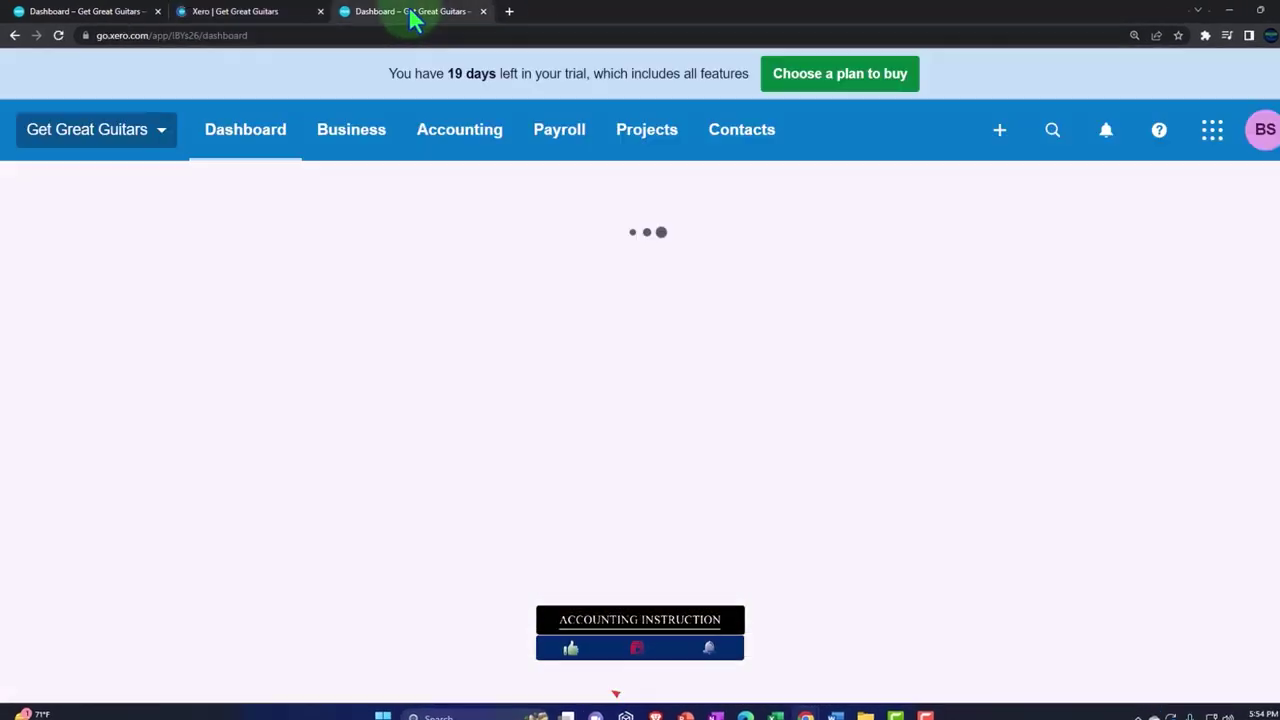
{"action": "left_click", "coordinate": [462, 137]}
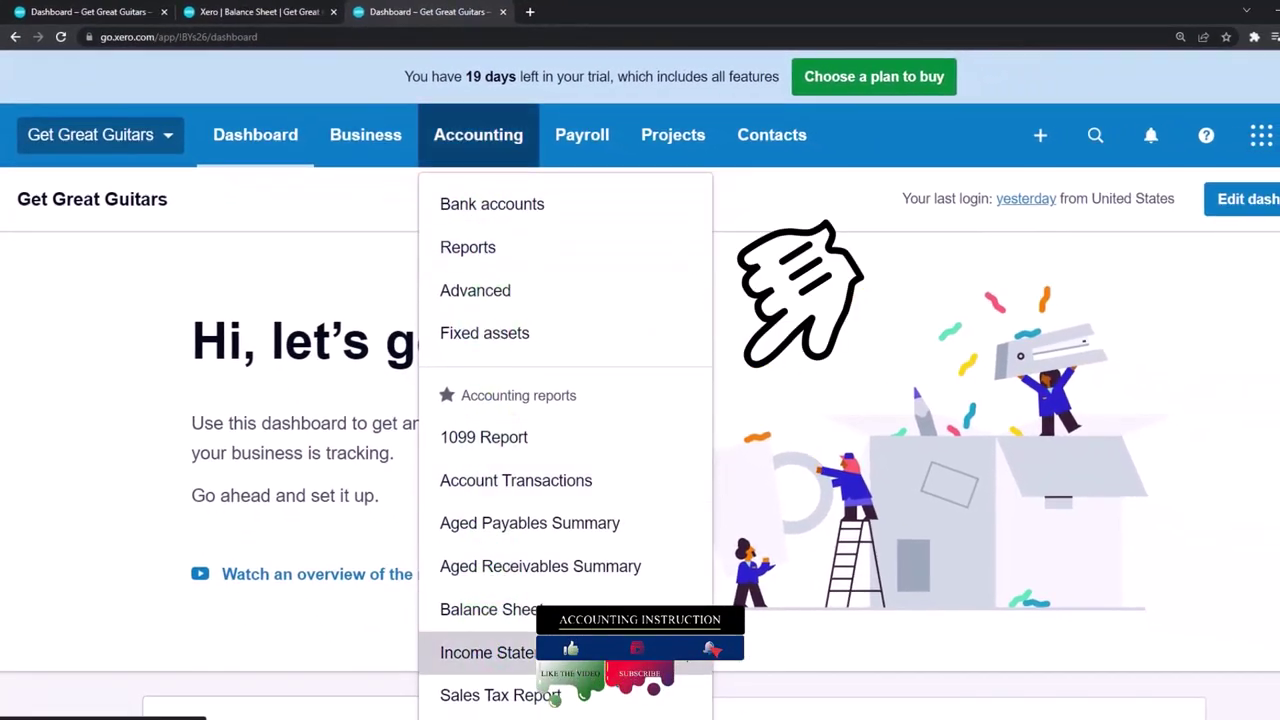
{"action": "left_click", "coordinate": [490, 652]}
- Set the Balance Sheet's custom date to Dec 31, 2023 and update the report
{"action": "left_click", "coordinate": [255, 12]}
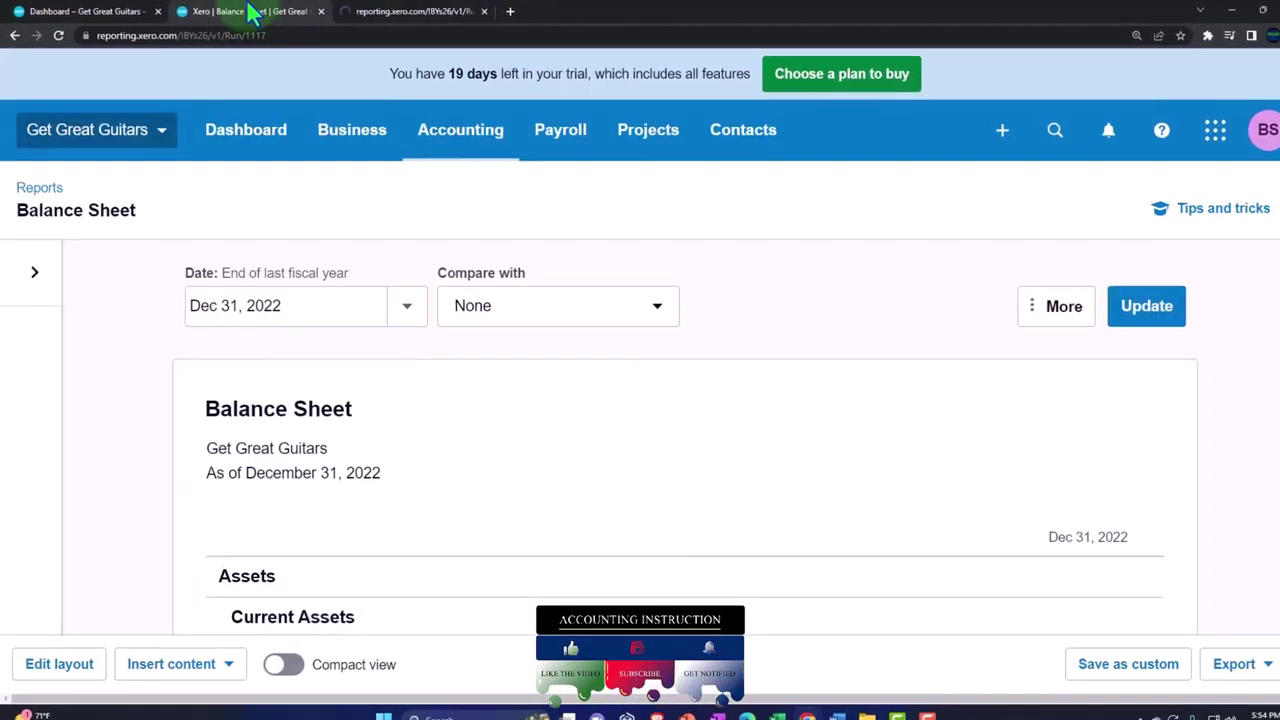
{"action": "left_click", "coordinate": [408, 308]}
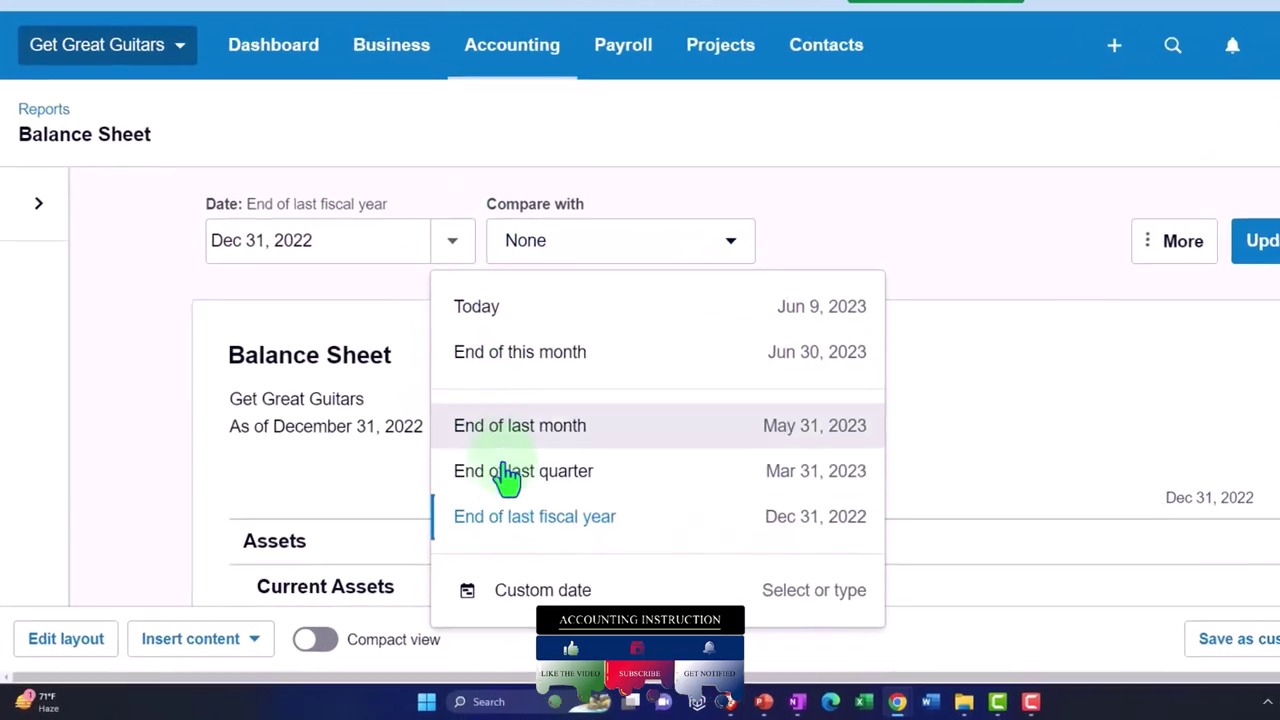
{"action": "left_click", "coordinate": [548, 592]}
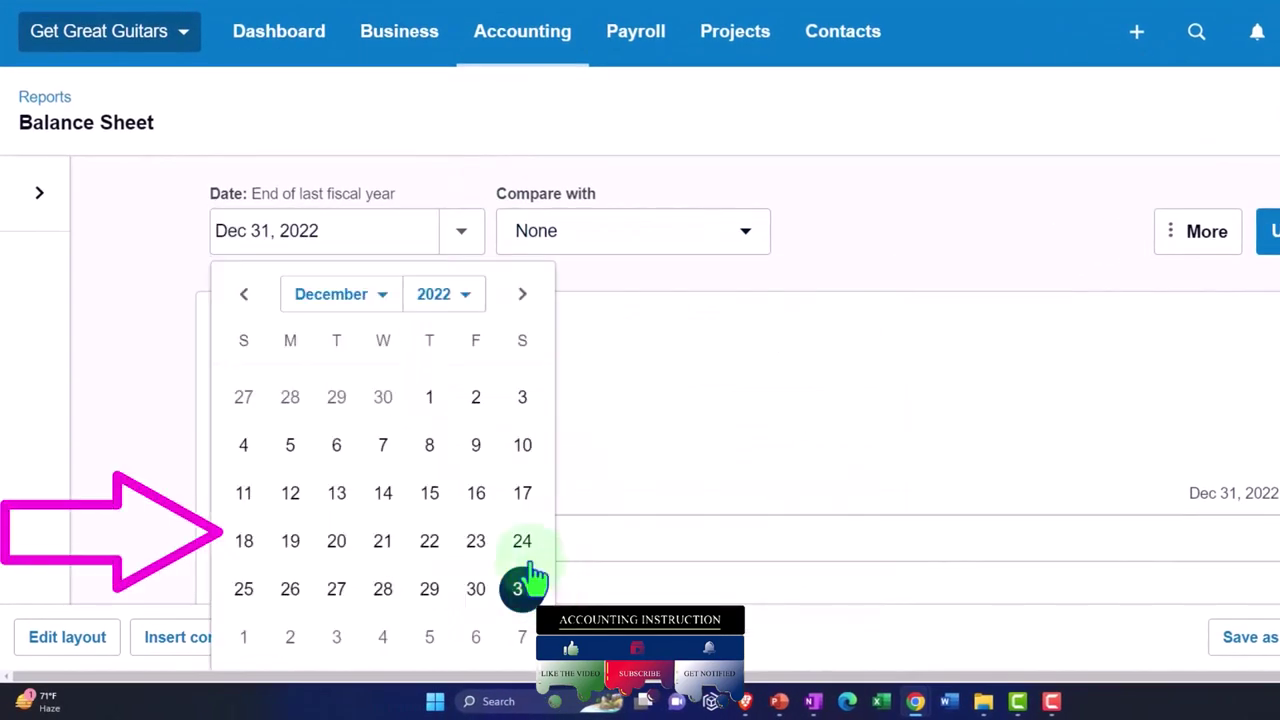
{"action": "left_click", "coordinate": [470, 316]}
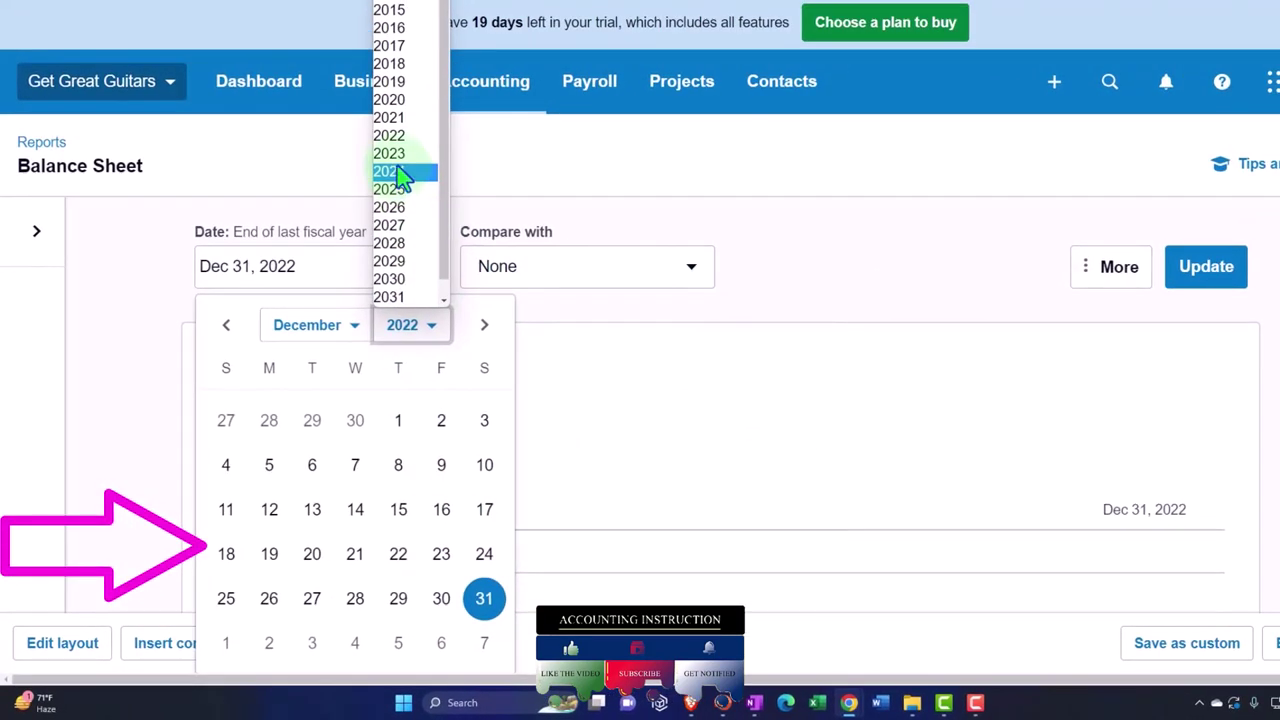
{"action": "left_click", "coordinate": [426, 117]}
{"action": "left_click", "coordinate": [228, 645]}
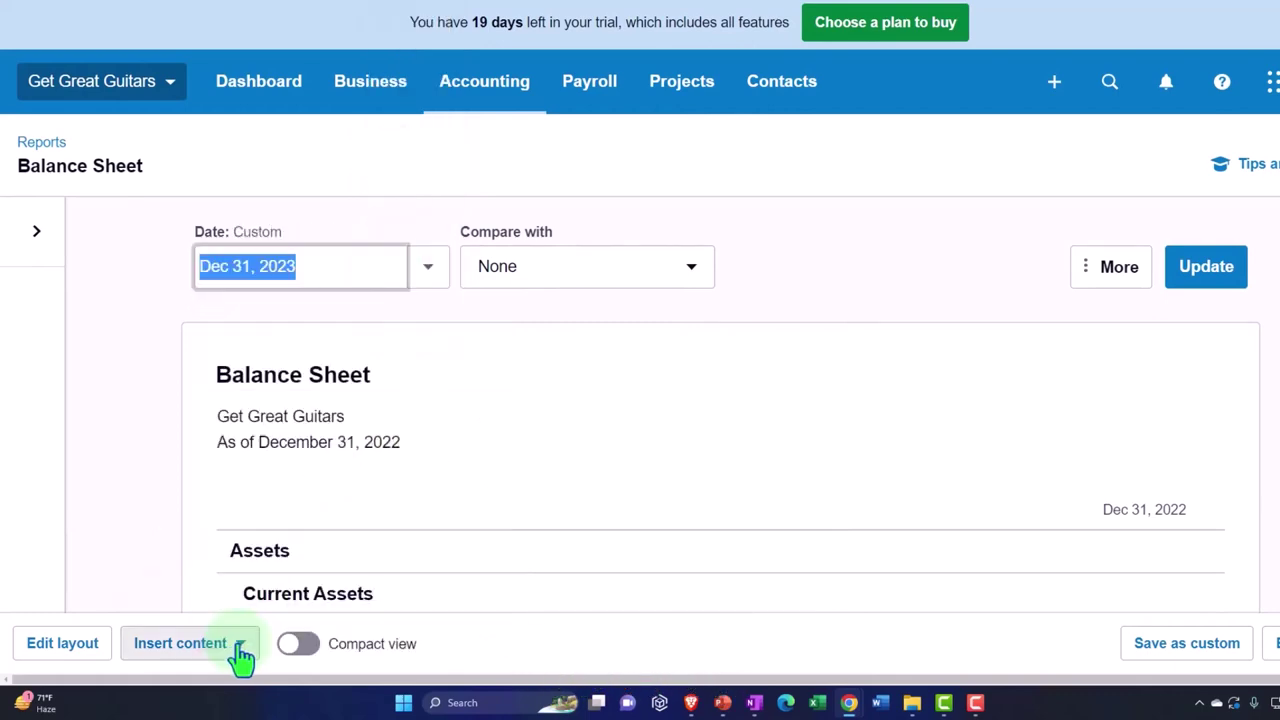
{"action": "left_click", "coordinate": [1208, 273]}
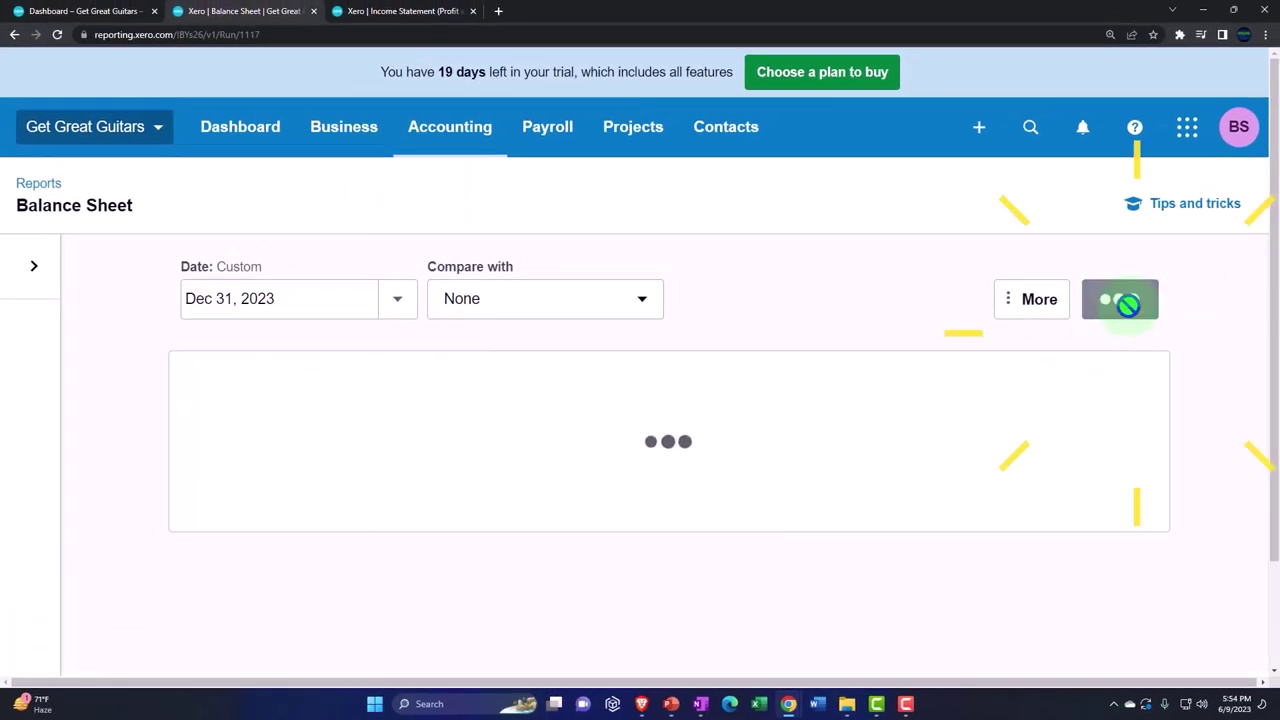
- Check the Income Statement's date range, and look through the organization options on the Get Great Guitars dashboard
{"action": "left_click", "coordinate": [413, 13]}
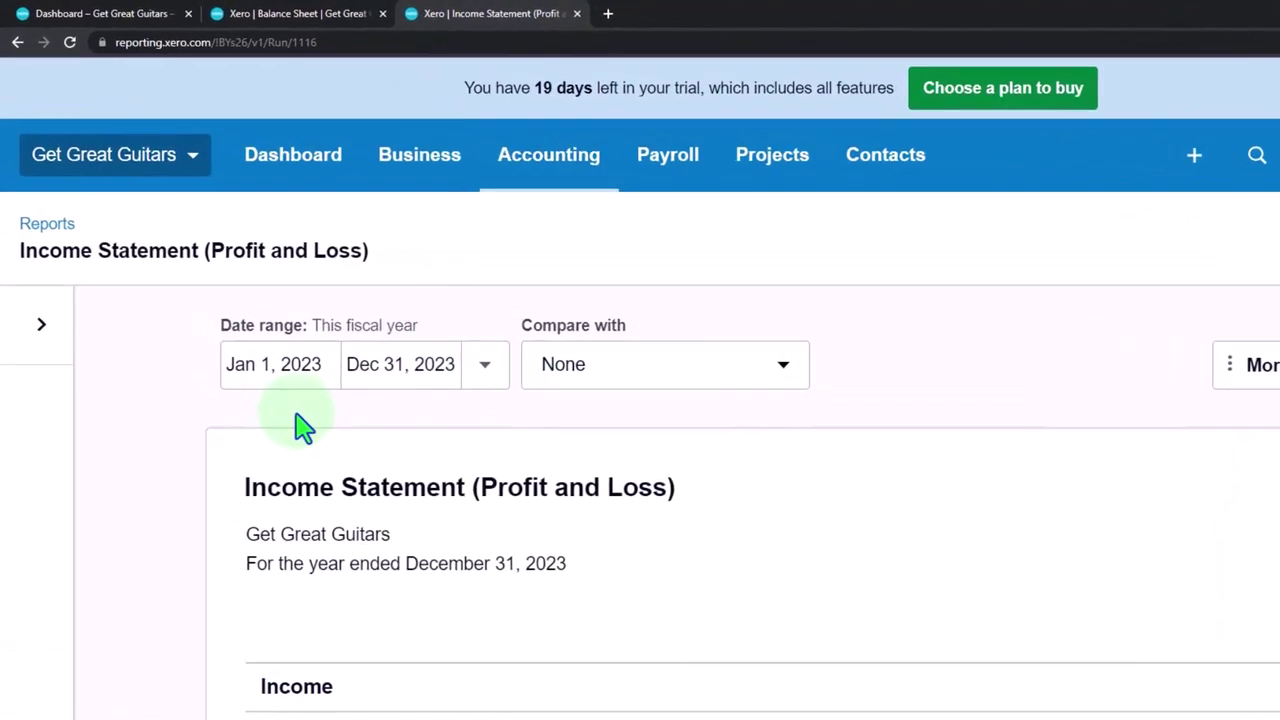
{"action": "left_click", "coordinate": [137, 18]}
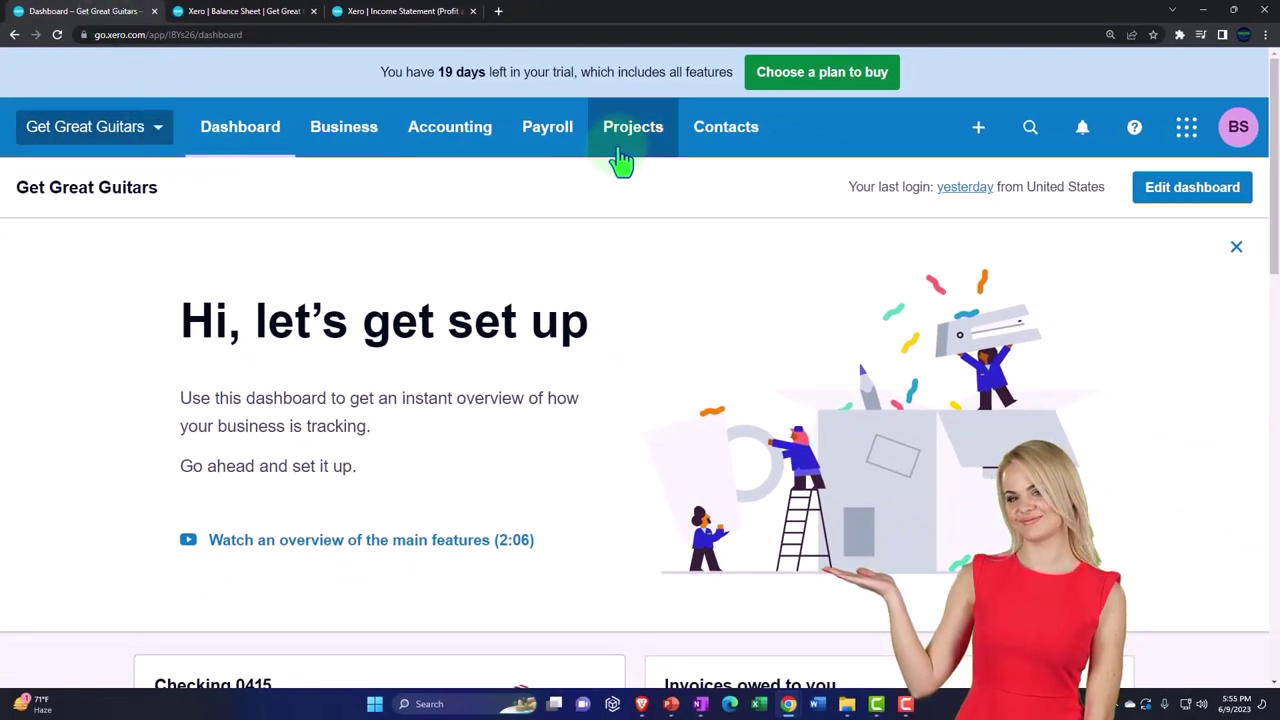
{"action": "left_click", "coordinate": [158, 140]}
{"action": "scroll", "coordinate": [150, 290], "scroll_direction": "down", "scroll_amount": 3}
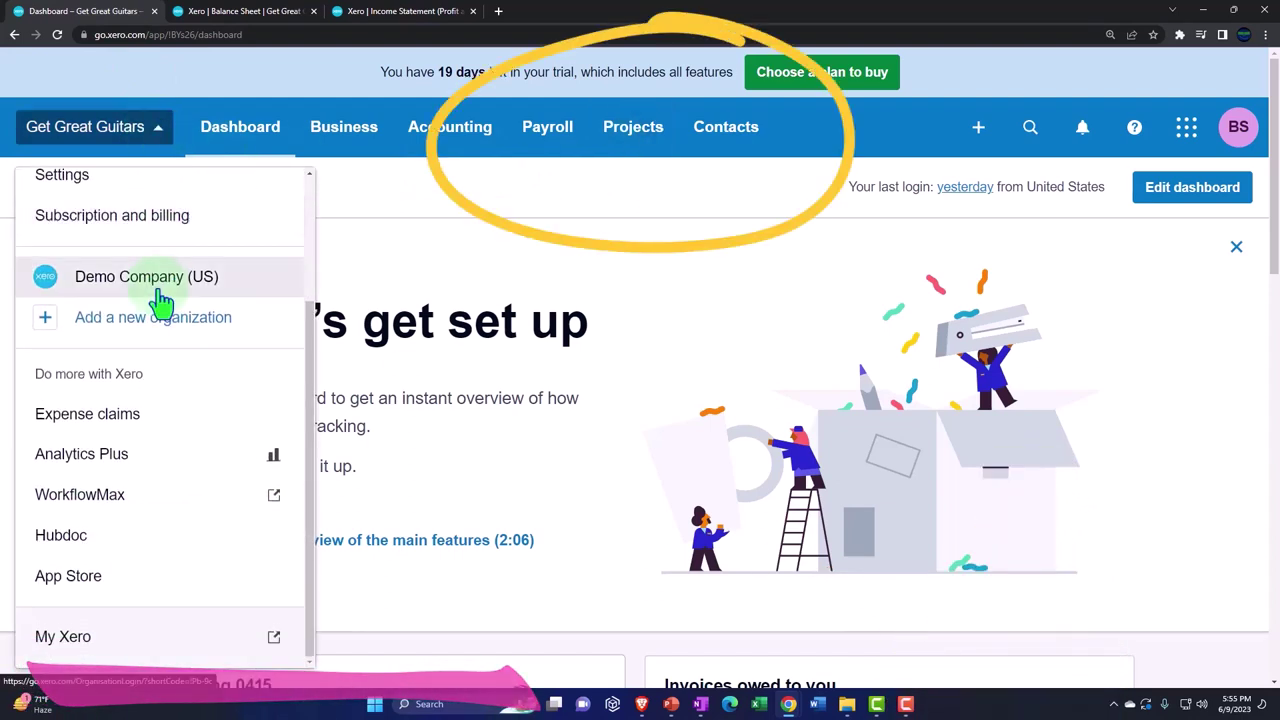
{"action": "left_click", "coordinate": [517, 385]}
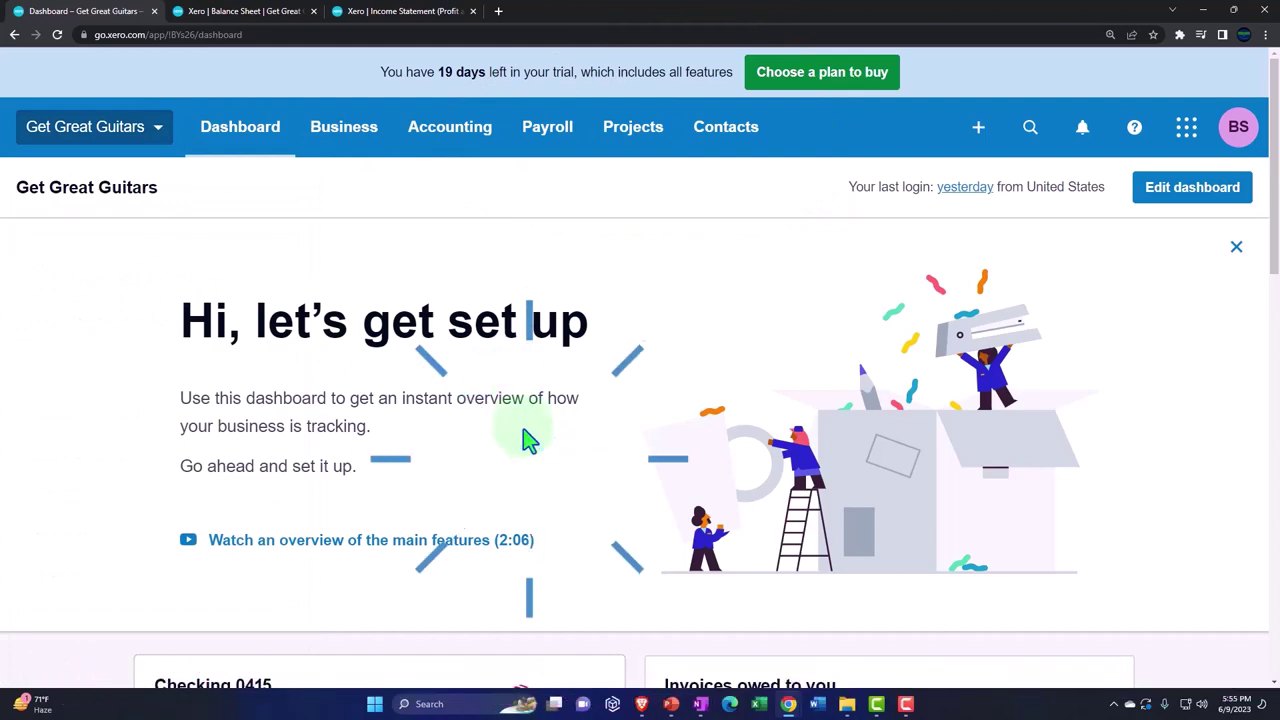
- Open the page listing all projects
{"action": "left_click", "coordinate": [633, 145]}
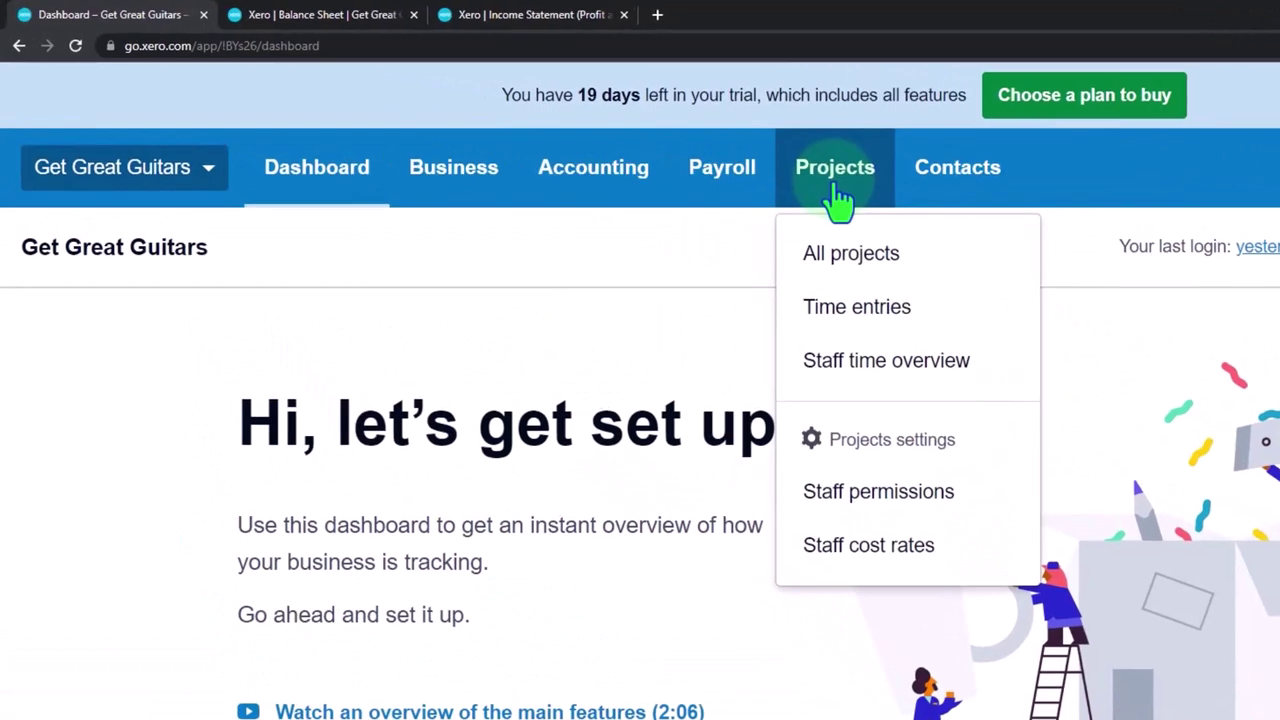
{"action": "left_click", "coordinate": [848, 253]}
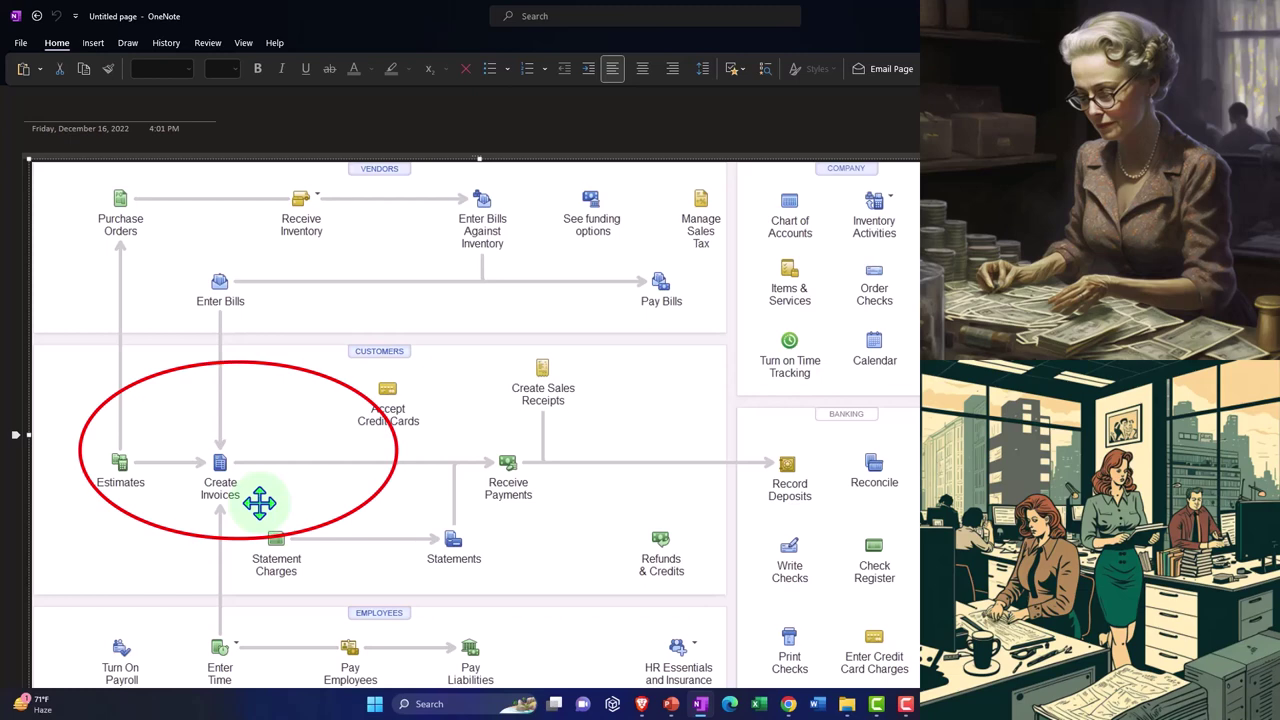
{"action": "key", "text": "ctrl+z"}
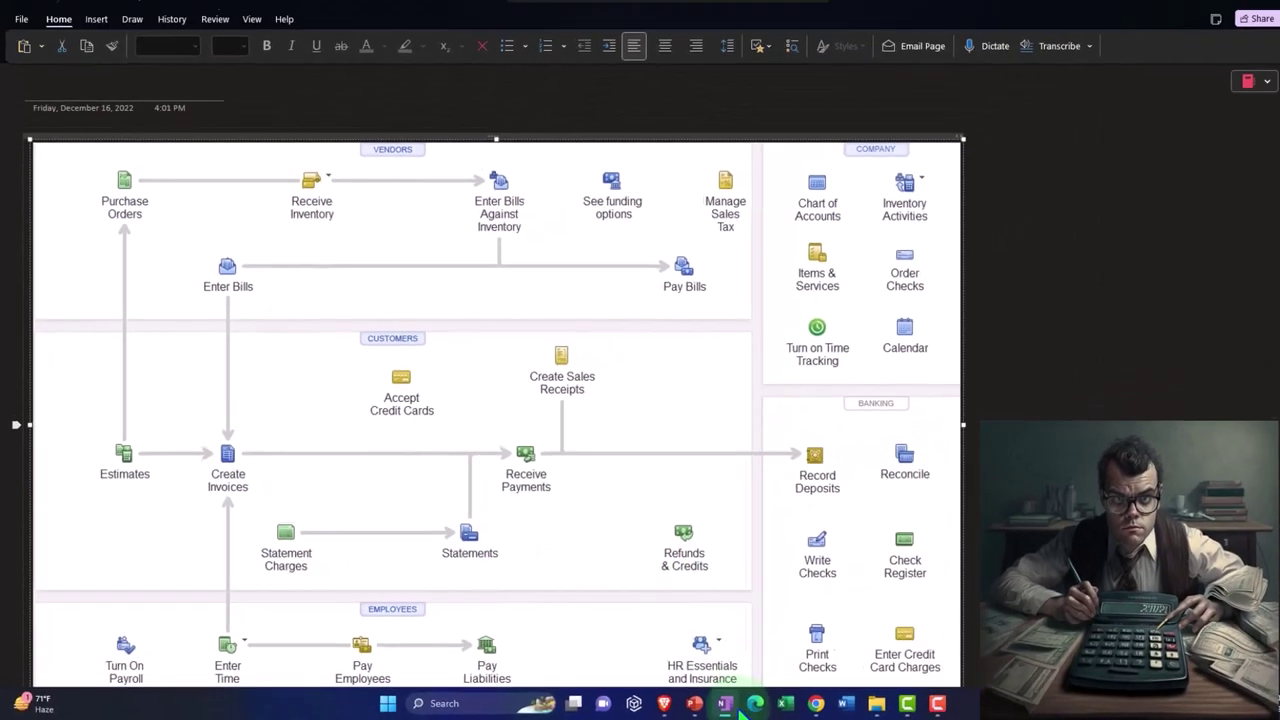
{"action": "mouse_move", "coordinate": [872, 700]}
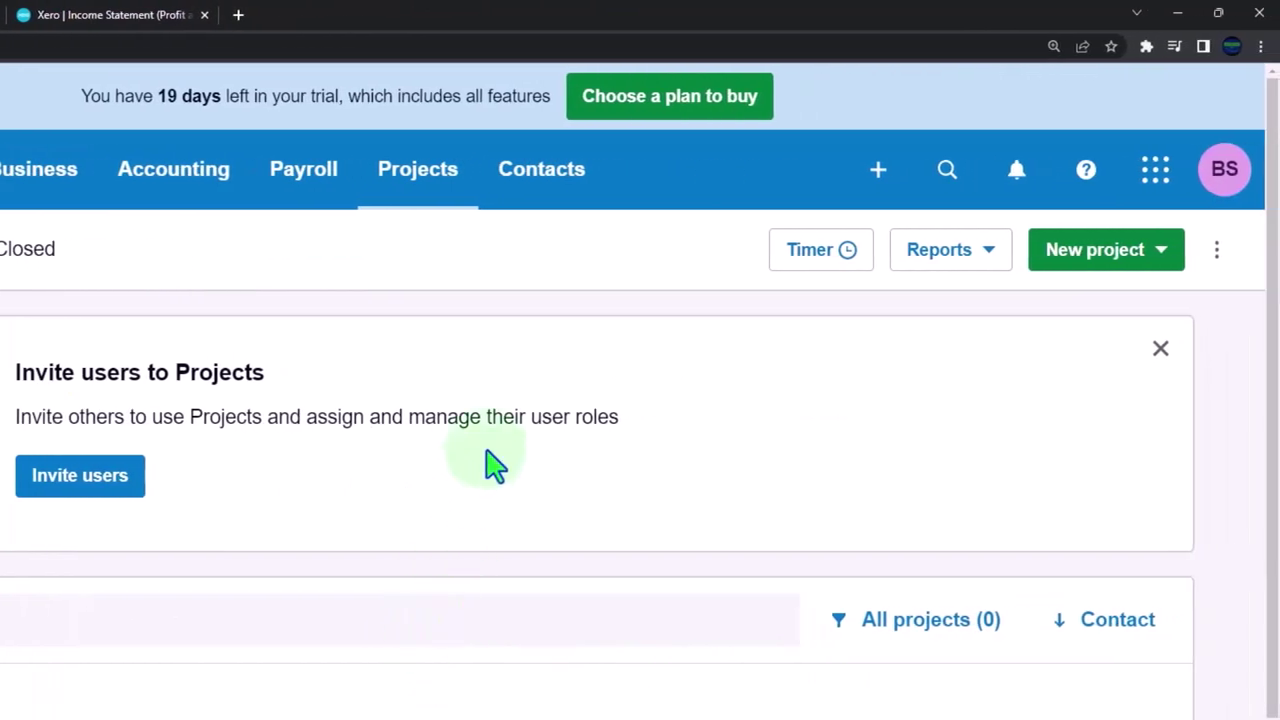
- Open the Customers list in the contacts area and look through its entries
{"action": "left_click", "coordinate": [550, 205]}
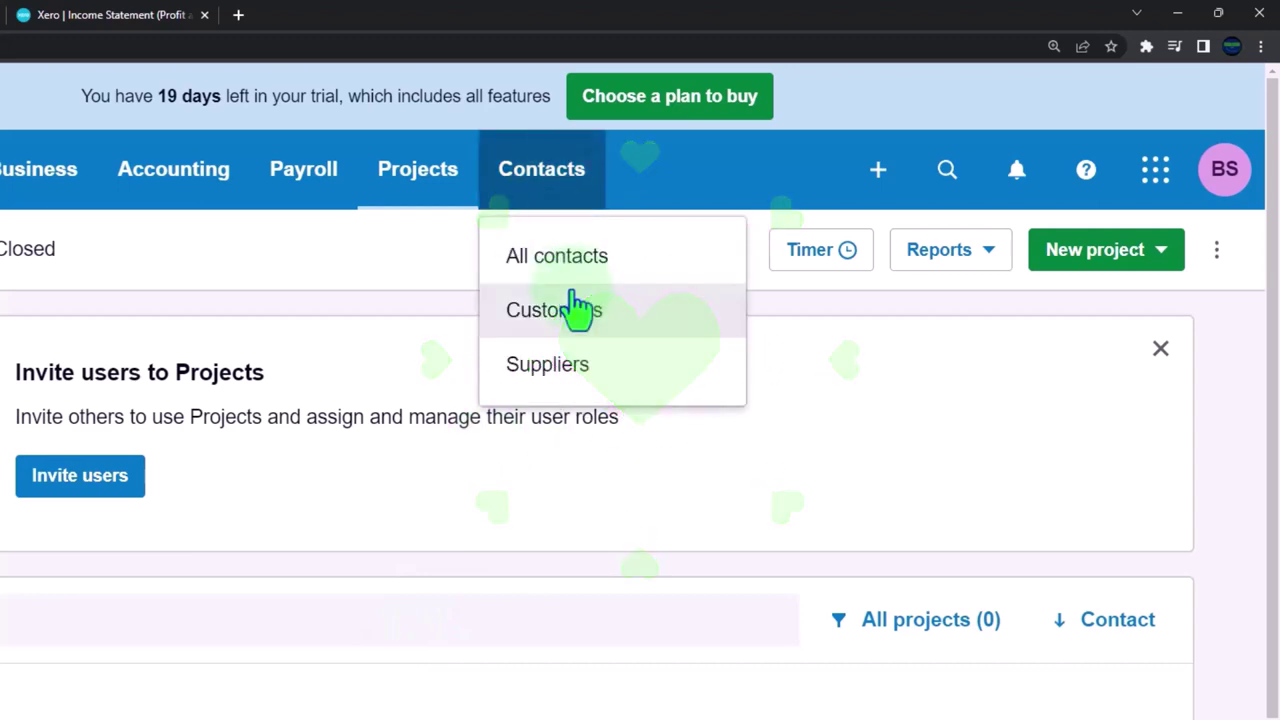
{"action": "left_click", "coordinate": [575, 322]}
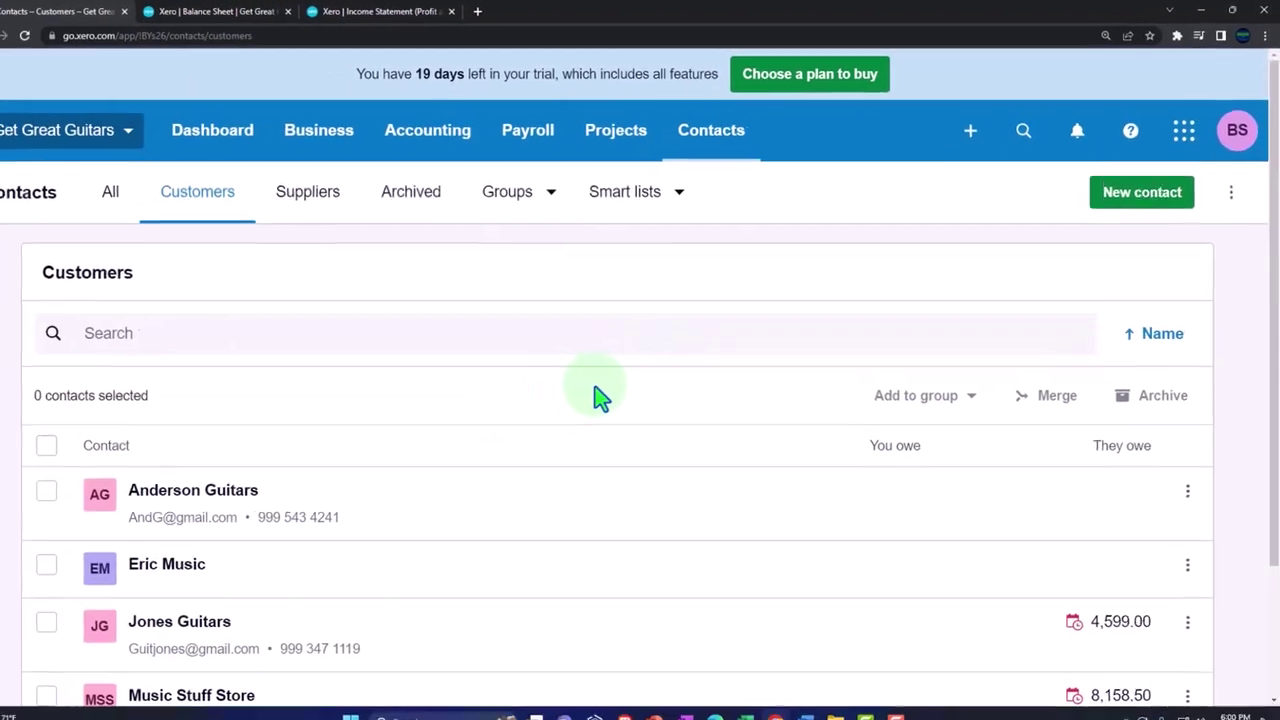
{"action": "scroll", "coordinate": [563, 432], "scroll_direction": "down", "scroll_amount": 2}
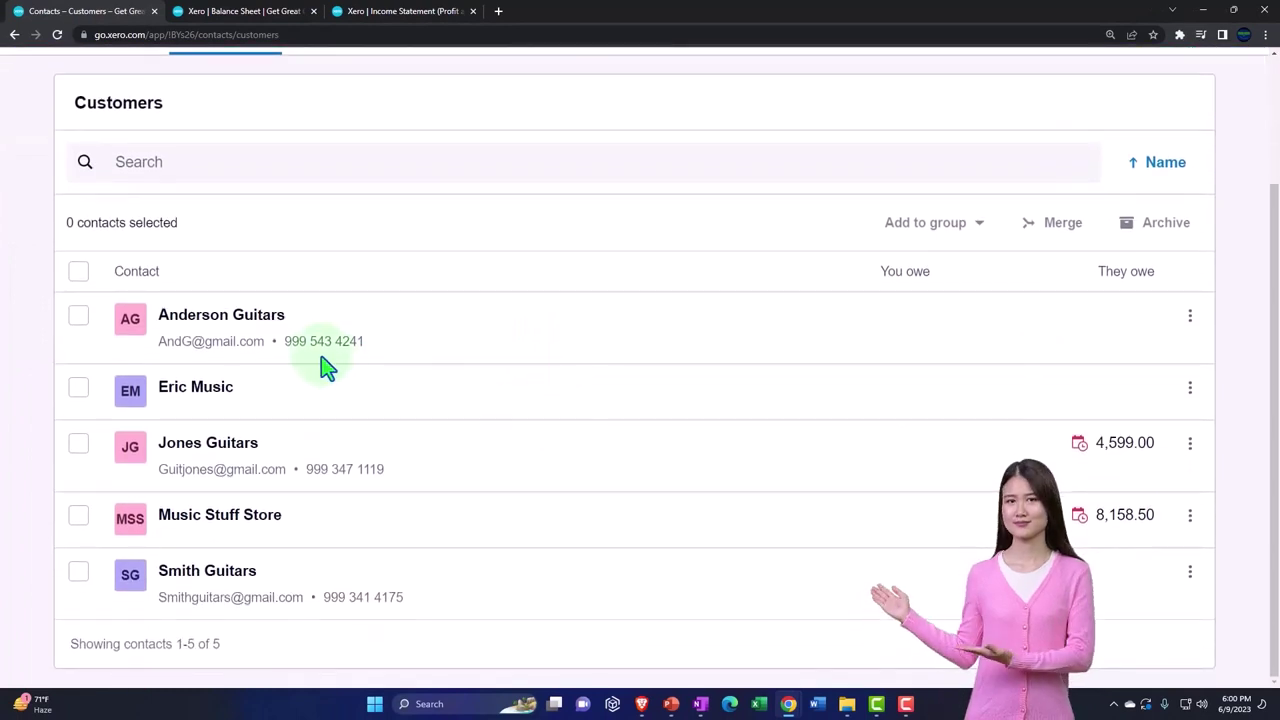
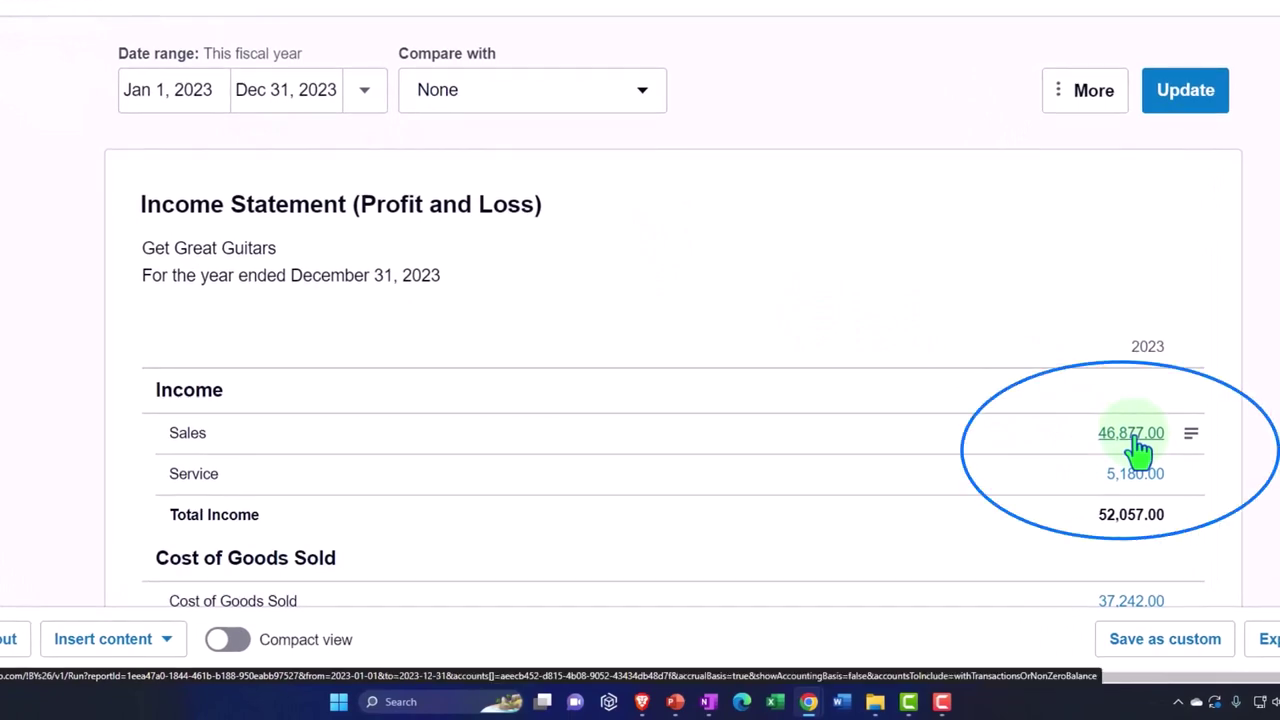
- Return from the Income Statement to the customer contacts and review the customers and the amounts they owe
{"action": "left_click", "coordinate": [88, 14]}
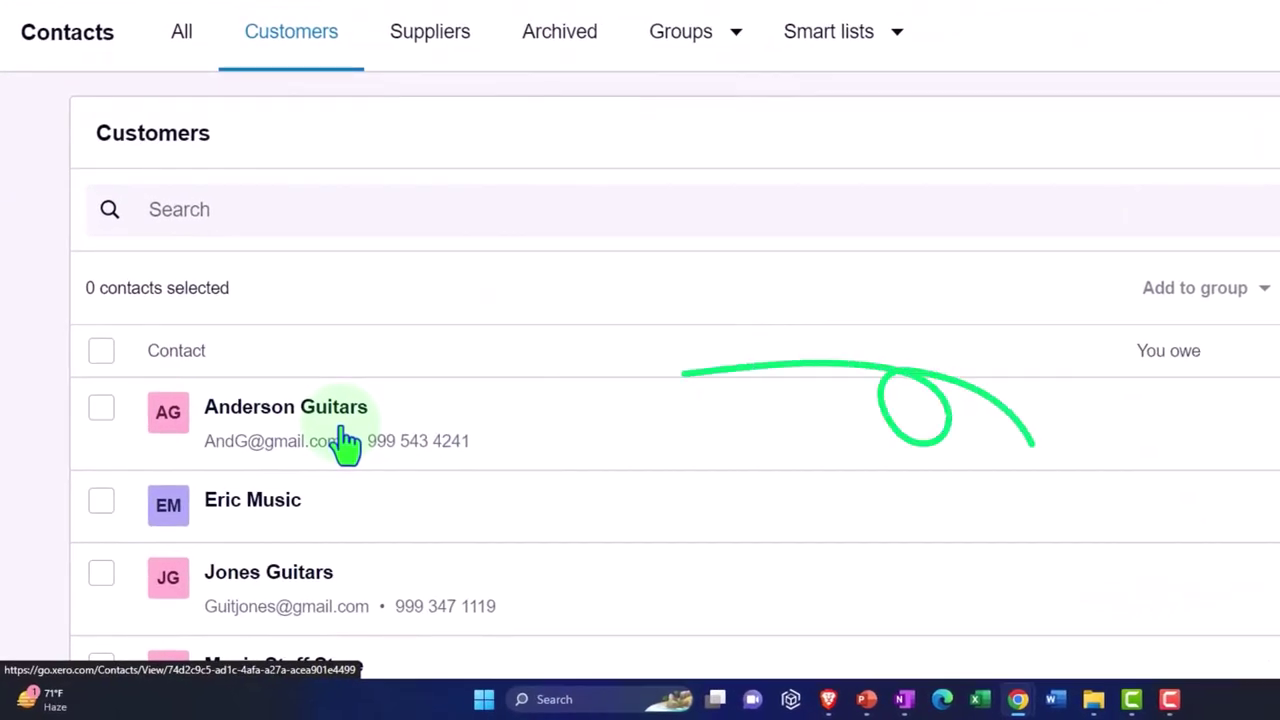
{"action": "scroll", "coordinate": [347, 445], "scroll_direction": "down", "scroll_amount": 2}
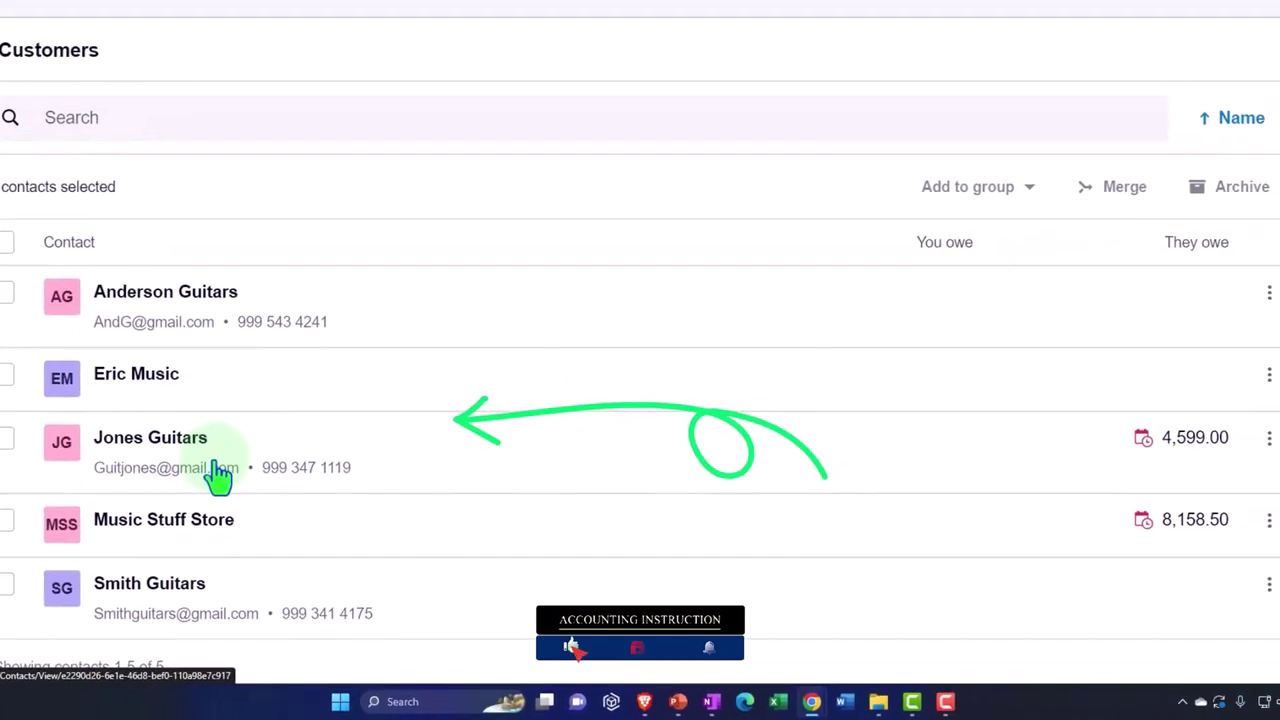
{"action": "scroll", "coordinate": [219, 478], "scroll_direction": "up", "scroll_amount": 3}
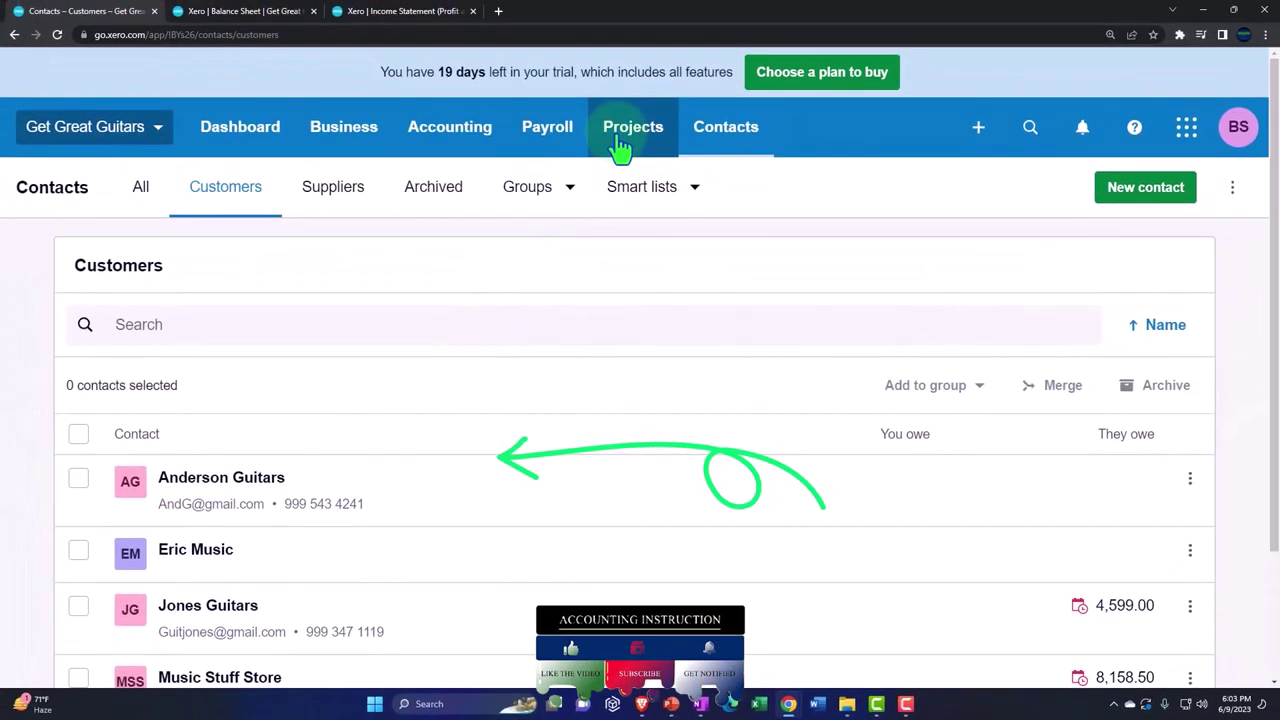
- Return to the overview of all projects and display the available project reports
{"action": "left_click", "coordinate": [620, 148]}
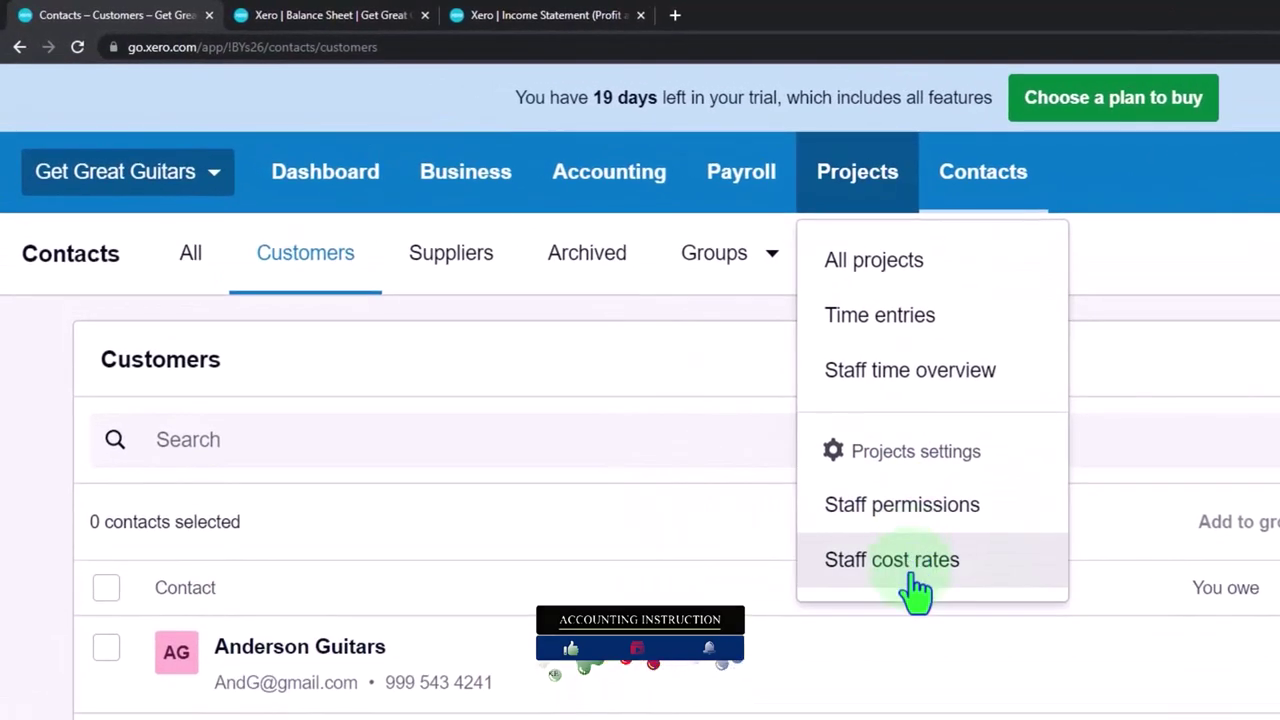
{"action": "left_click", "coordinate": [860, 192]}
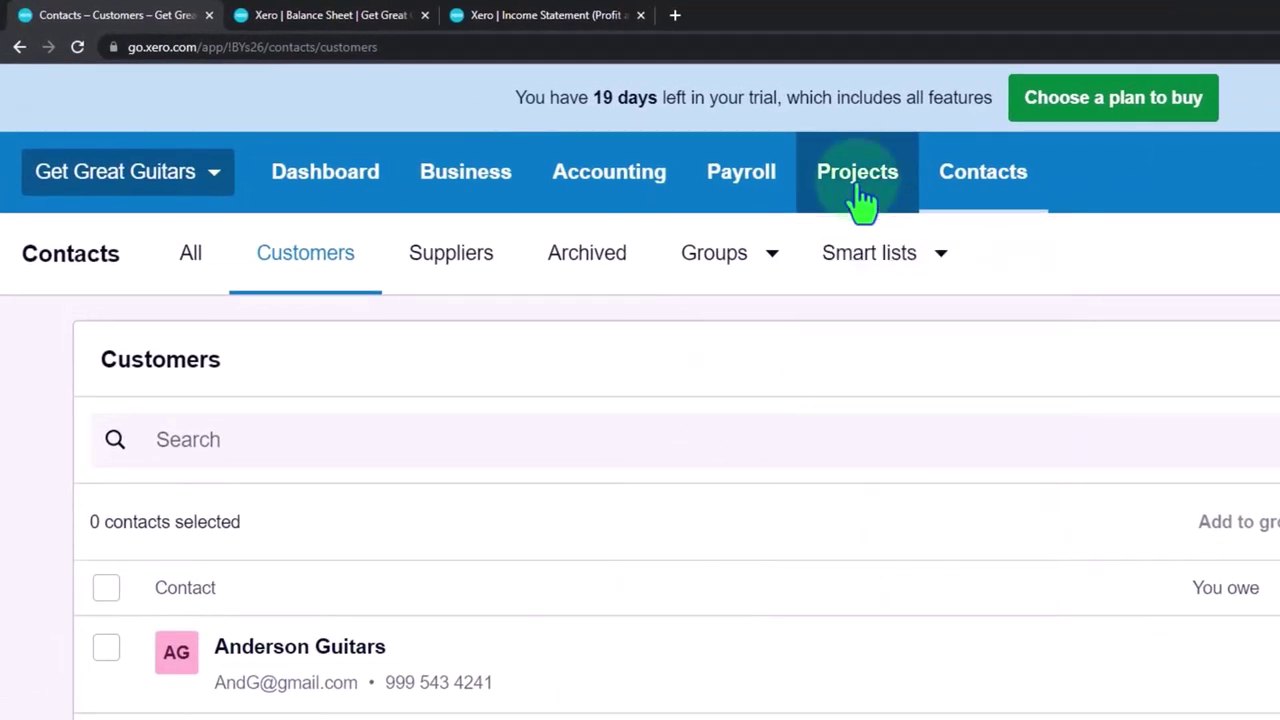
{"action": "left_click", "coordinate": [862, 203]}
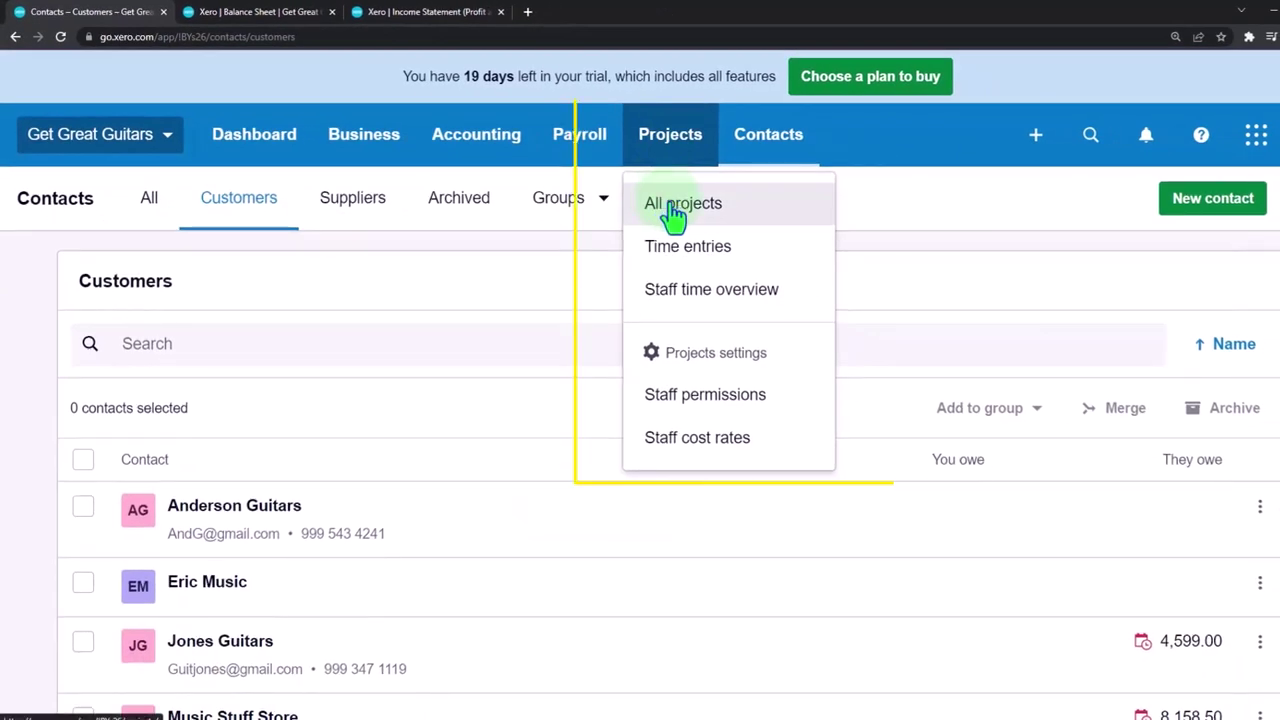
{"action": "left_click", "coordinate": [858, 267]}
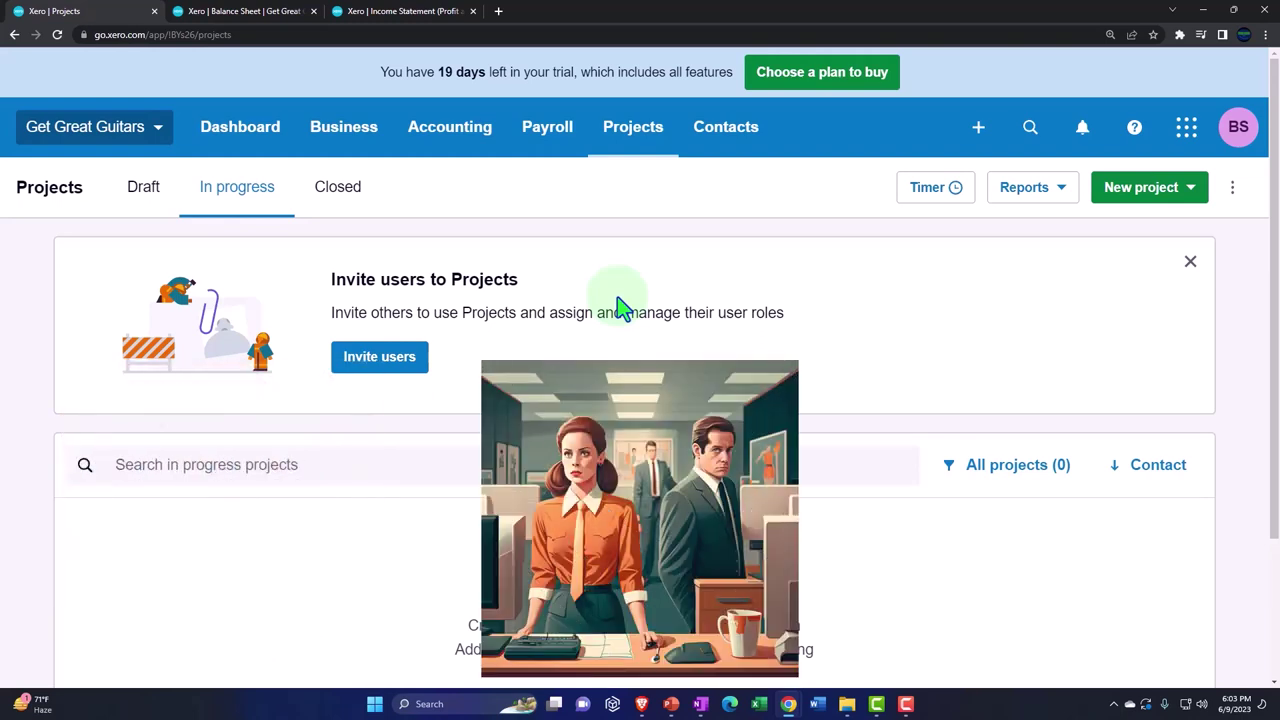
{"action": "left_click", "coordinate": [1058, 196]}
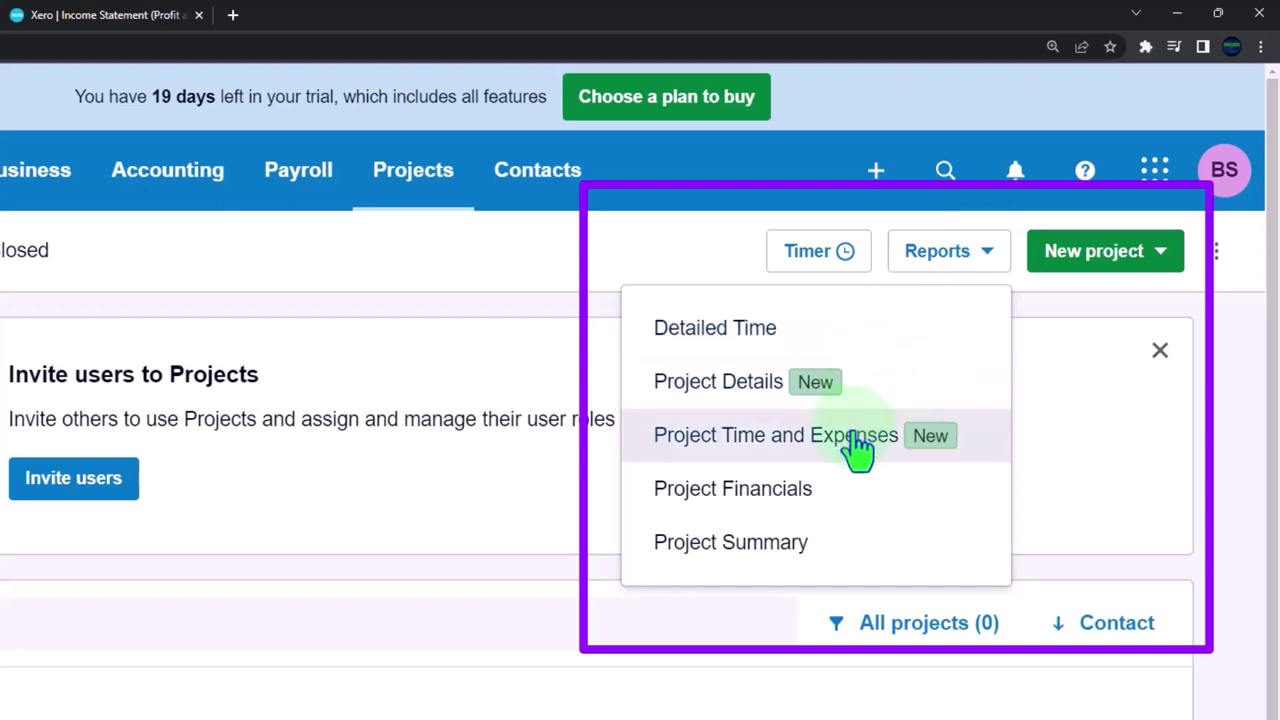
- Start a new in-progress project and select Jones Guitars as its contact
{"action": "left_click", "coordinate": [466, 277]}
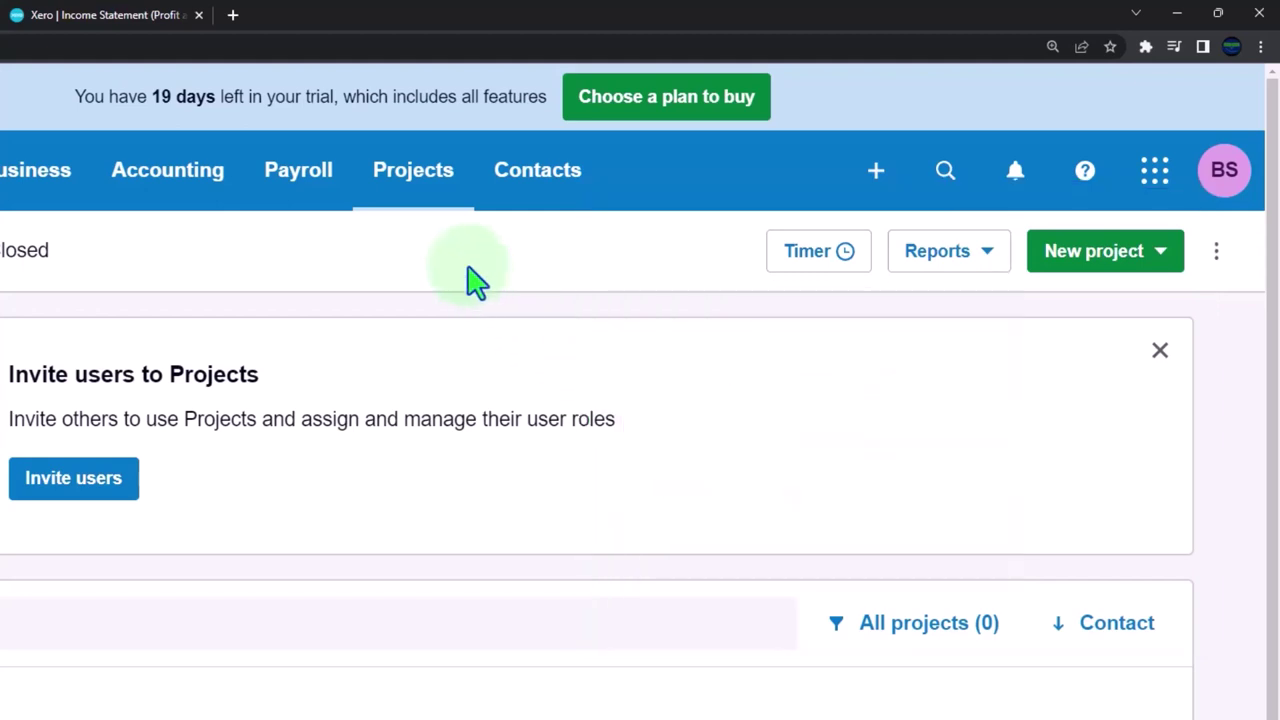
{"action": "left_click", "coordinate": [1160, 251]}
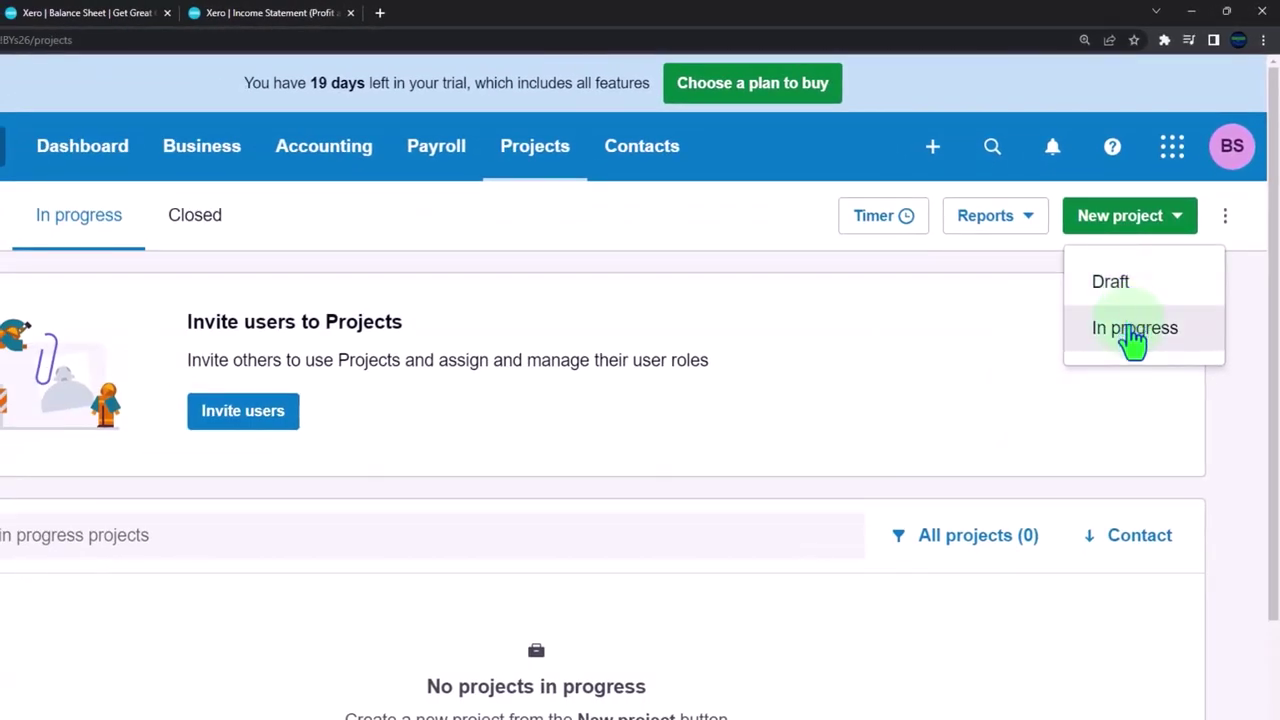
{"action": "left_click", "coordinate": [1133, 330]}
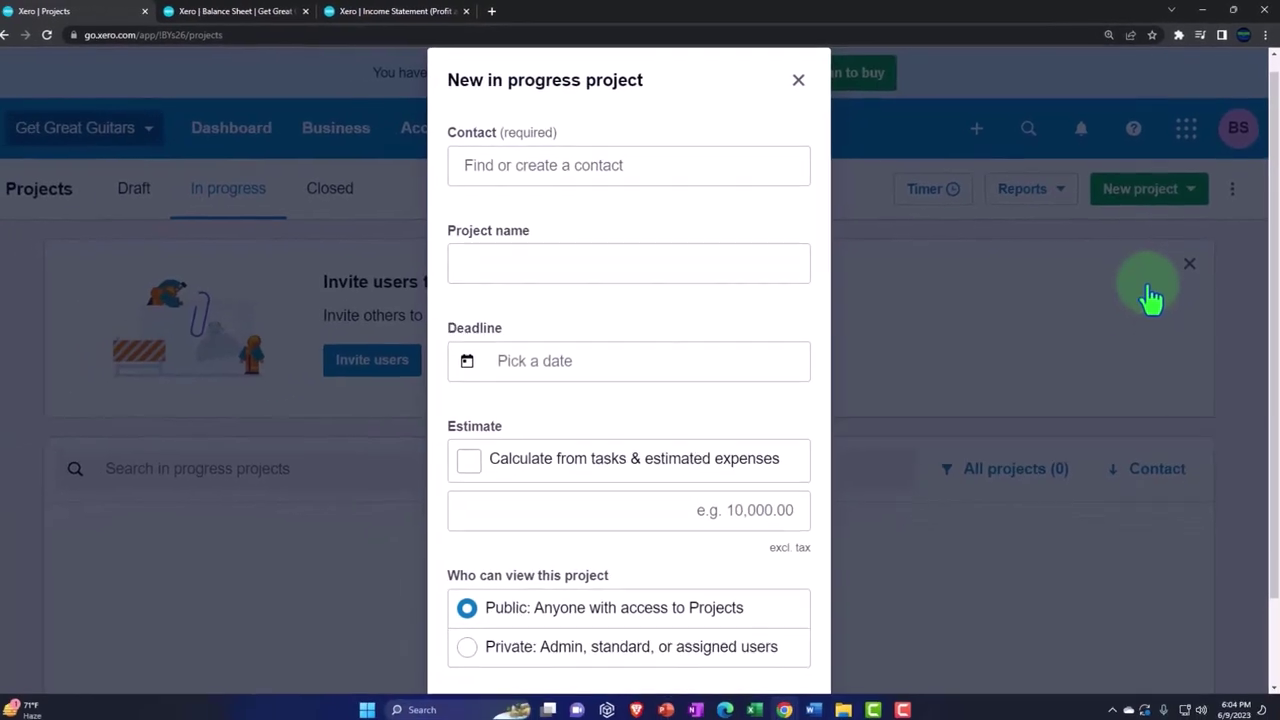
{"action": "left_click", "coordinate": [492, 166]}
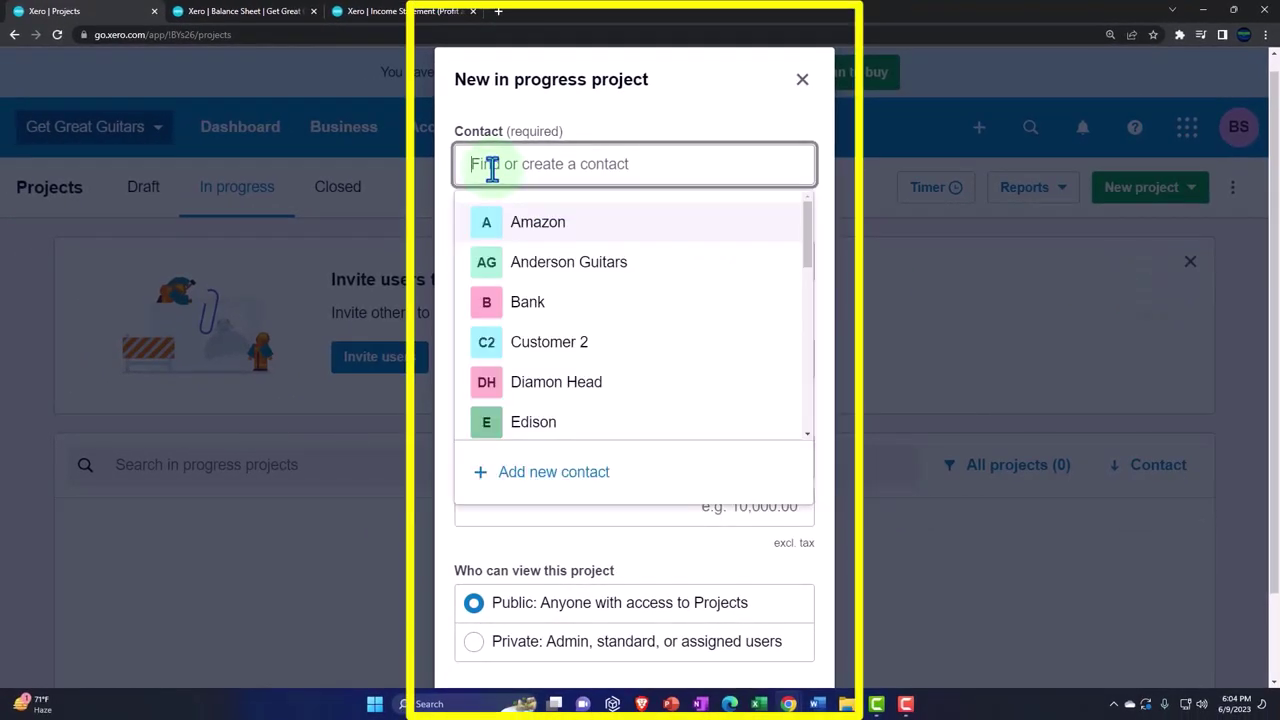
{"action": "type", "text": "jon"}
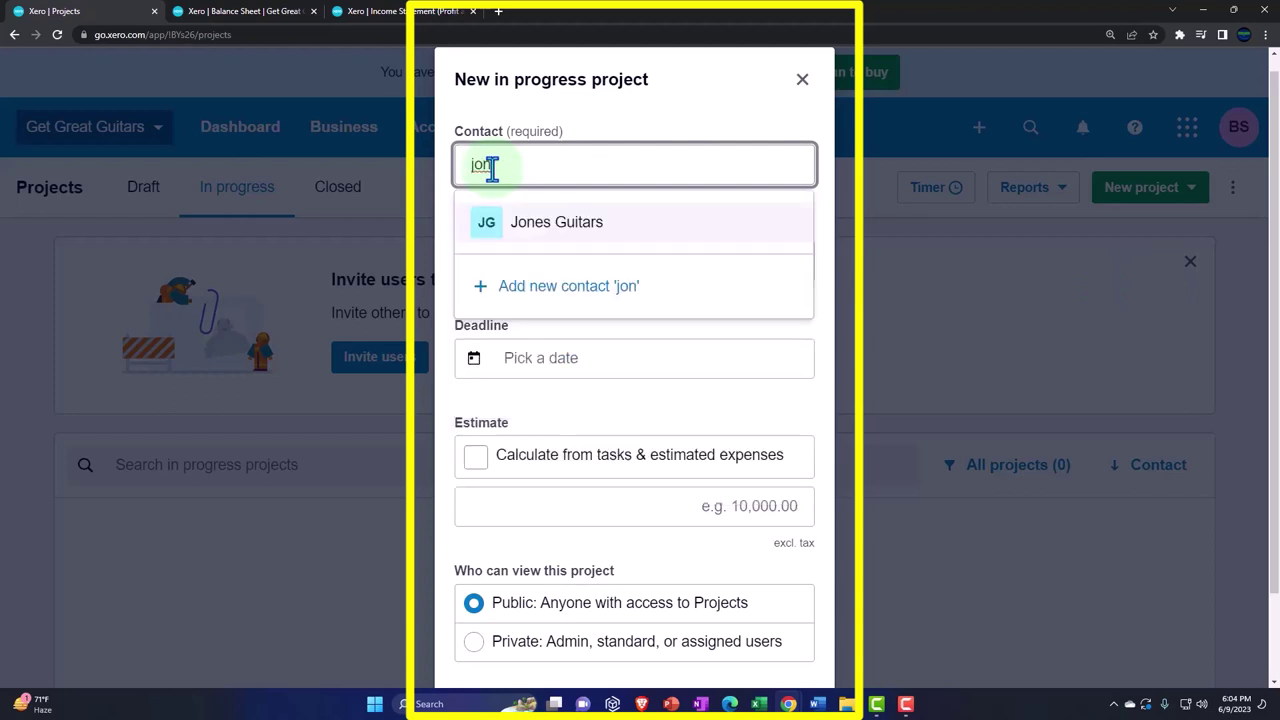
{"action": "left_click", "coordinate": [528, 232]}
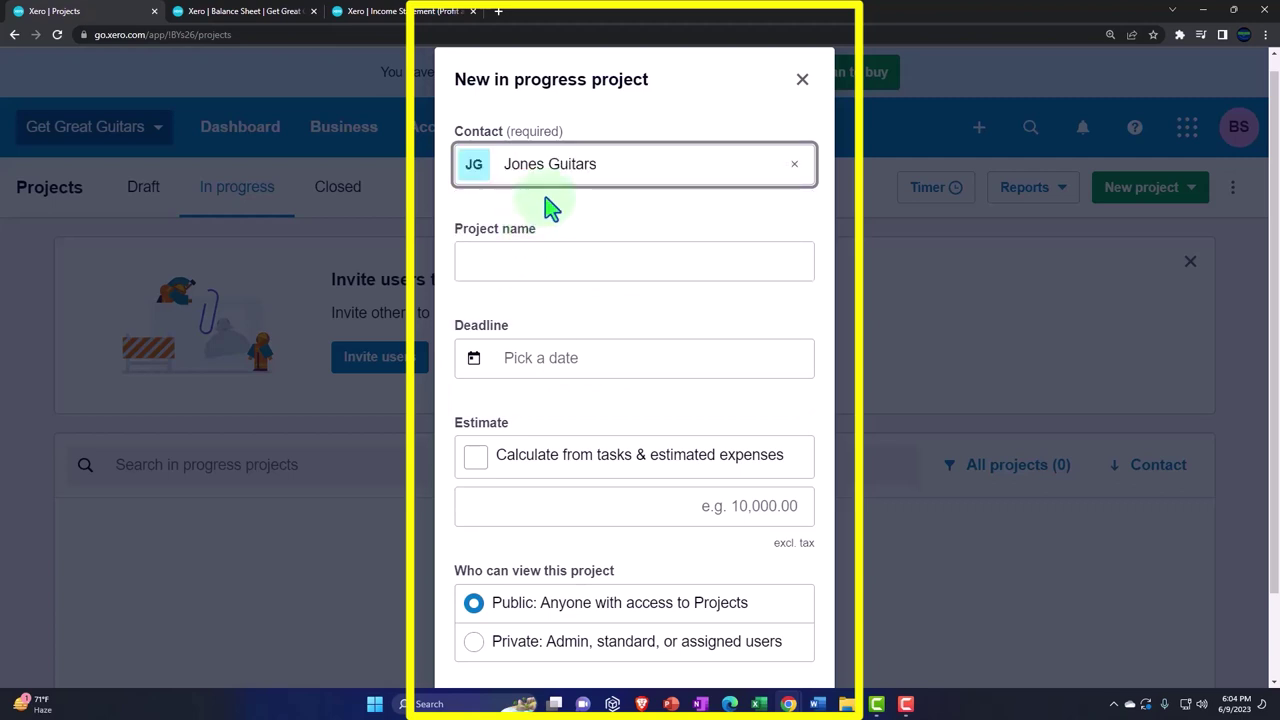
- Name the project 3005 and leave its deadline empty
{"action": "left_click", "coordinate": [540, 260]}
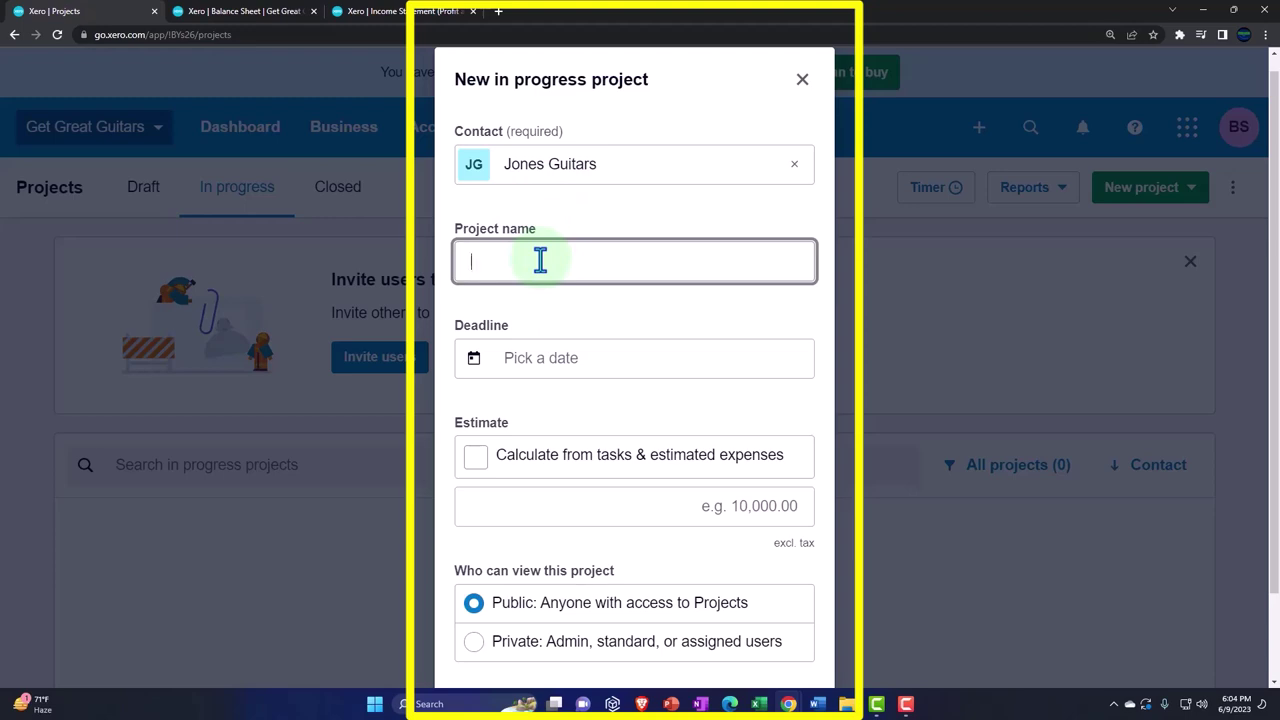
{"action": "type", "text": "3005"}
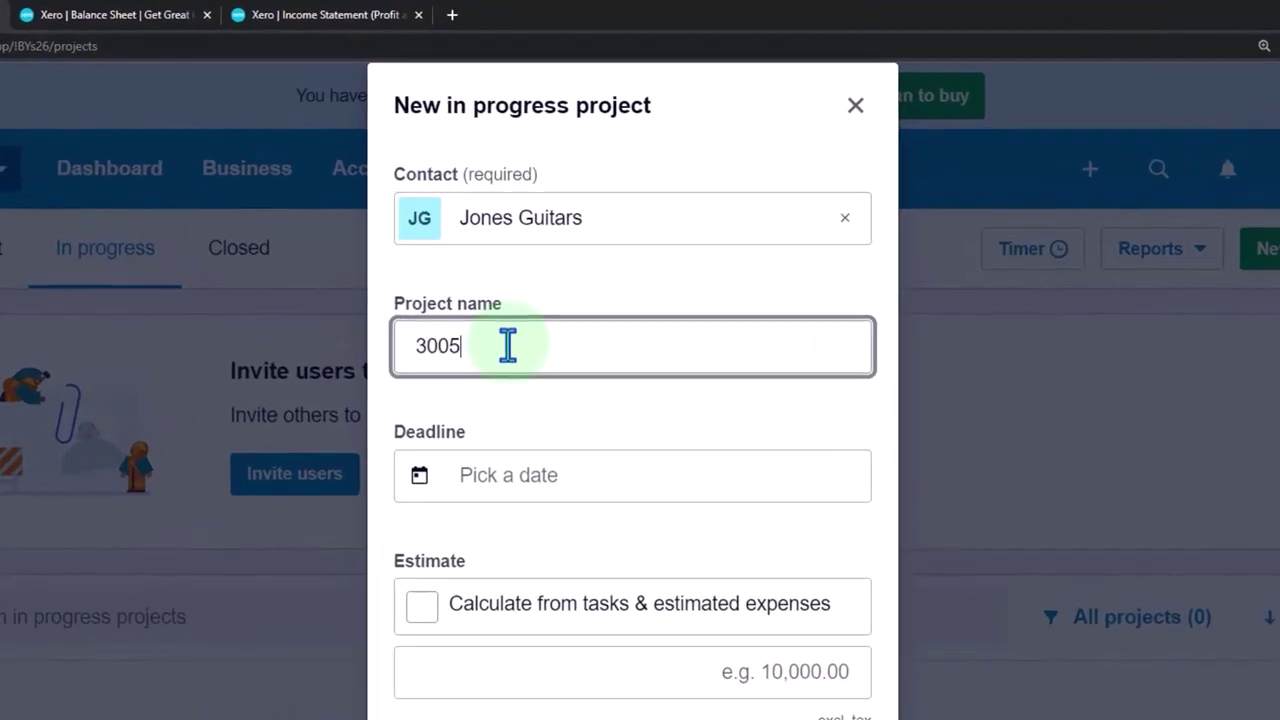
{"action": "key", "text": "Tab"}
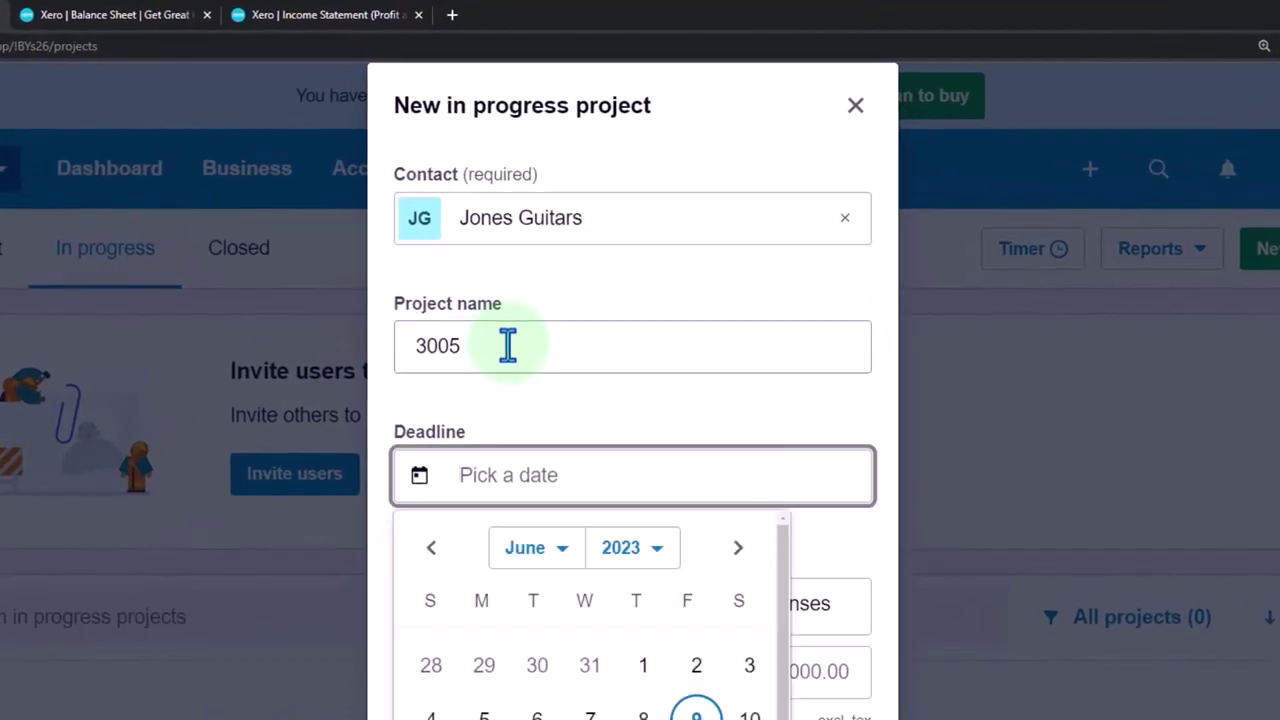
{"action": "left_click", "coordinate": [545, 415]}
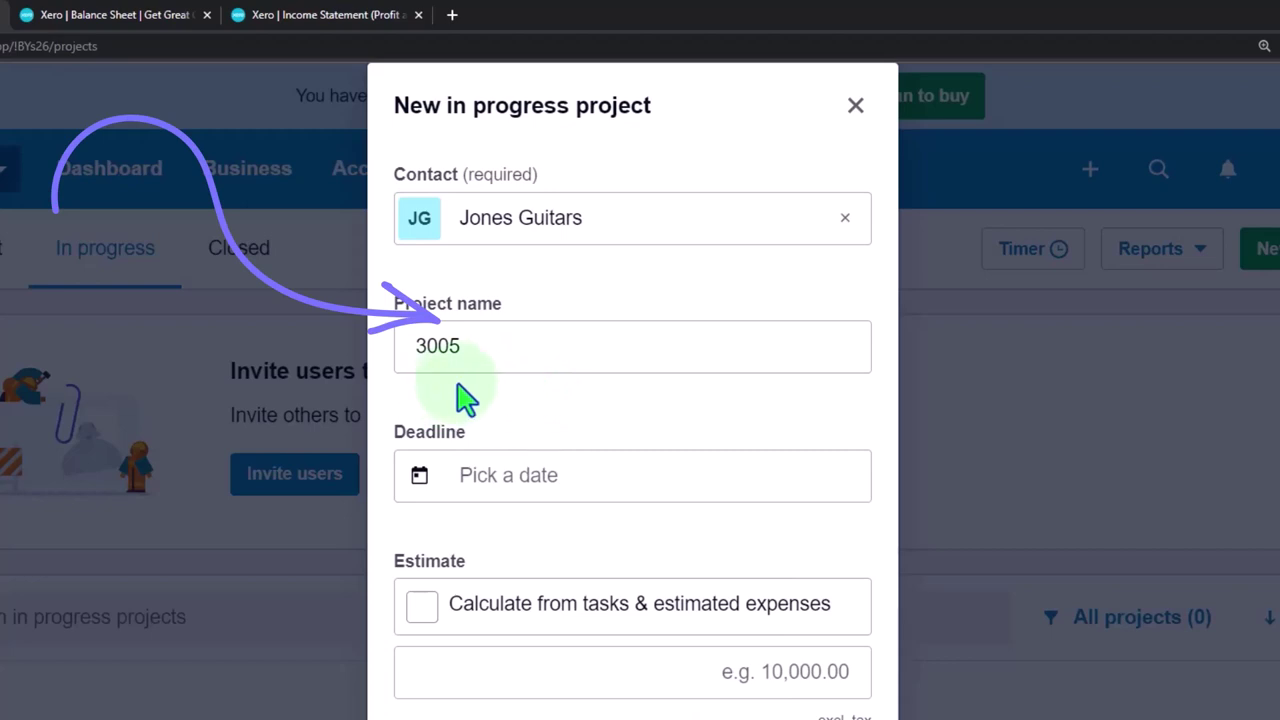
{"action": "left_click", "coordinate": [496, 487]}
{"action": "left_click", "coordinate": [849, 551]}
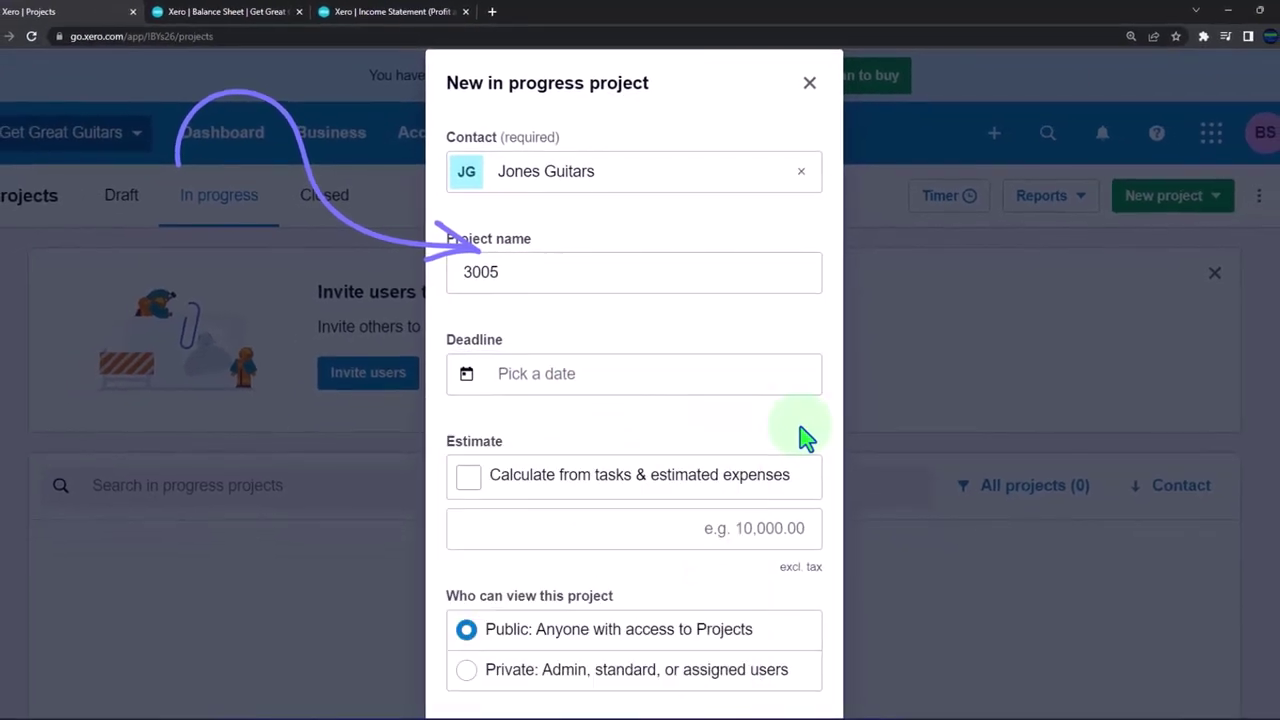
- Create the project with public visibility, a blank estimate and the calculation from tasks and estimated expenses switched off
{"action": "scroll", "coordinate": [806, 436], "scroll_direction": "down", "scroll_amount": 1}
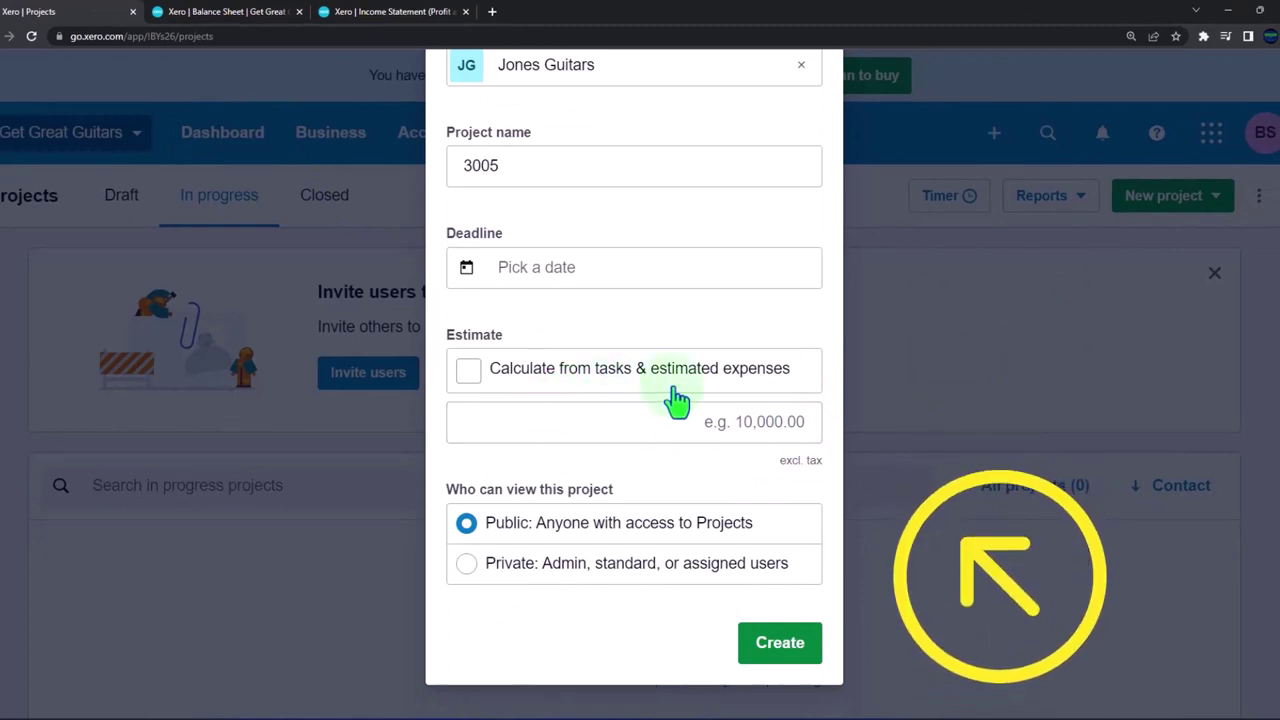
{"action": "left_click", "coordinate": [468, 372]}
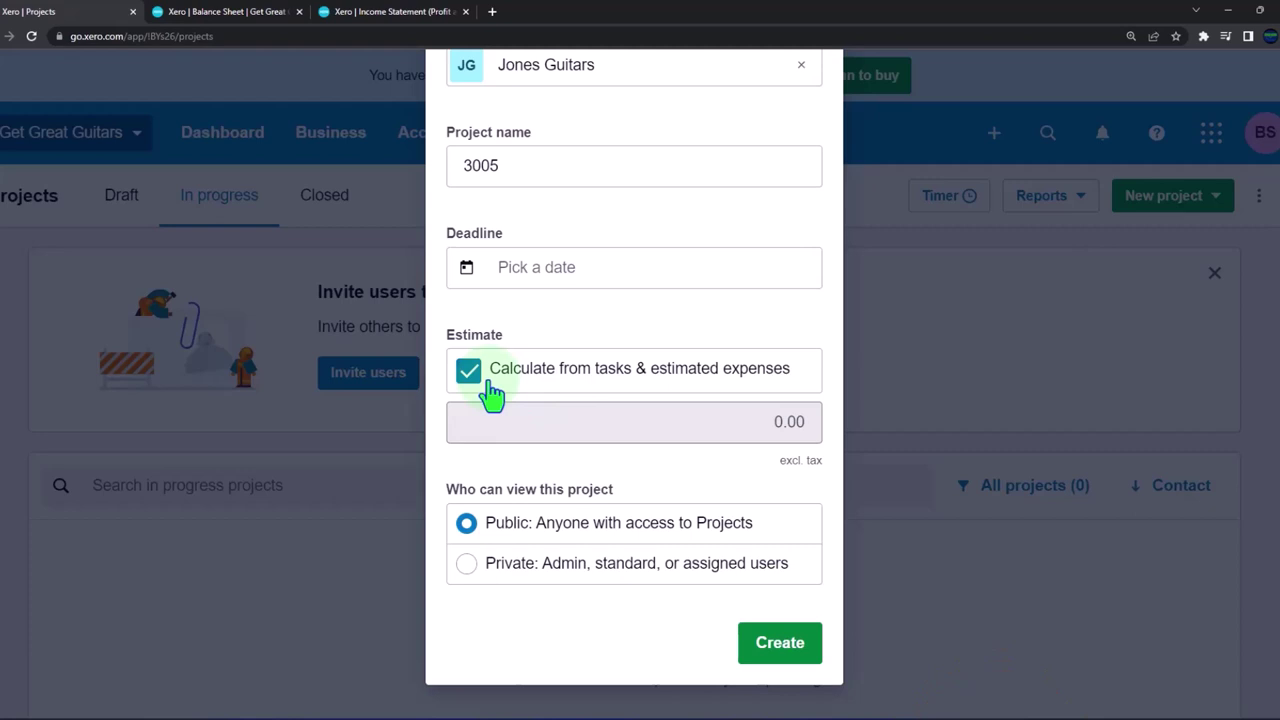
{"action": "left_click", "coordinate": [491, 386]}
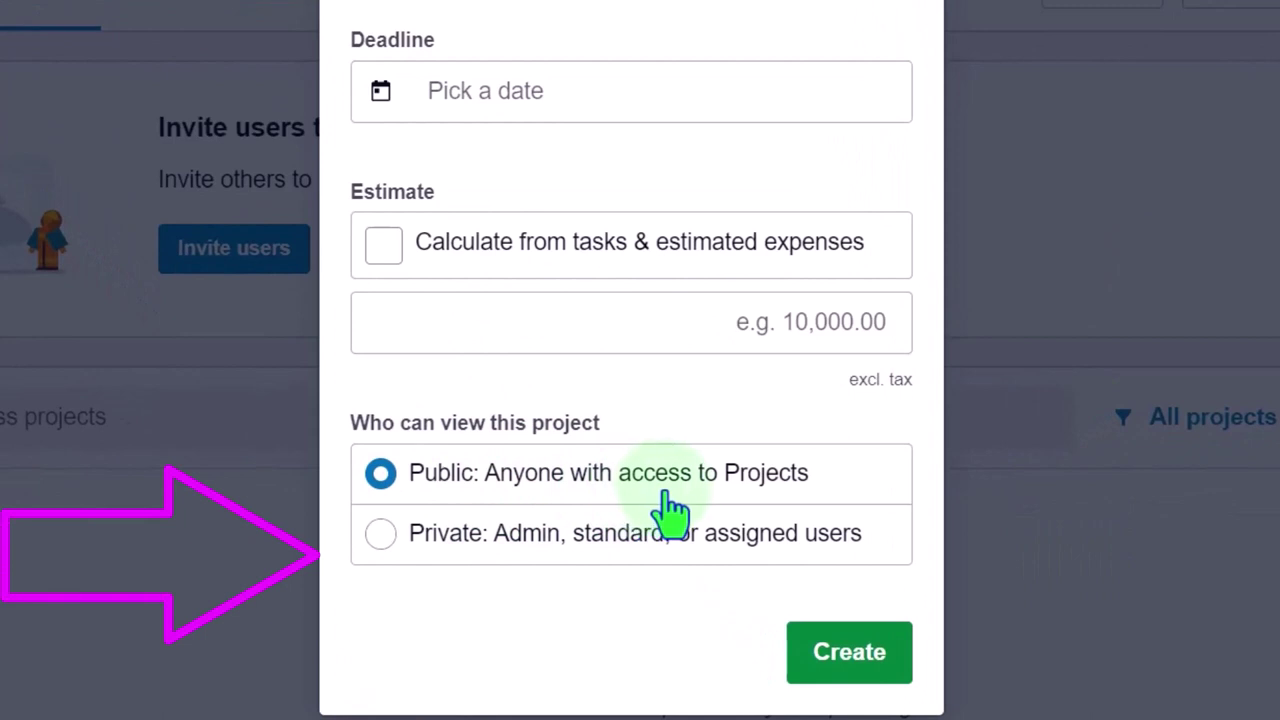
{"action": "left_click", "coordinate": [840, 660]}
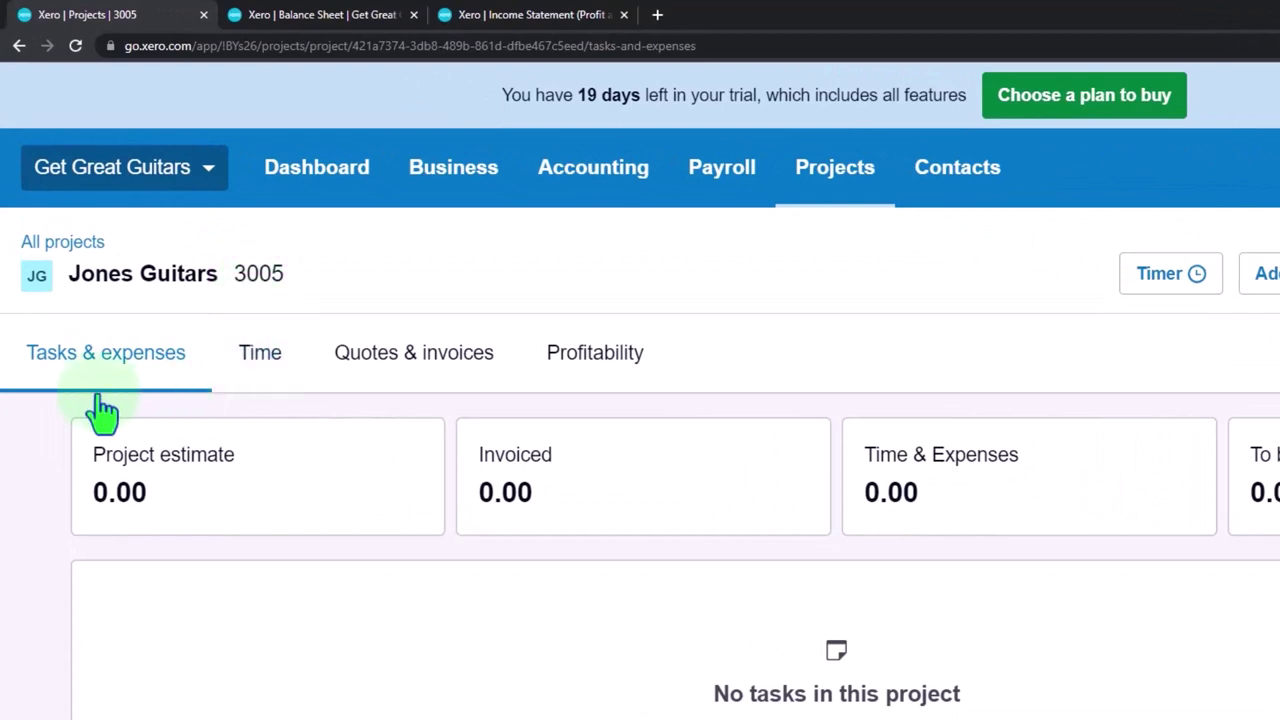
- Look through the new project's time, quotes and invoices, and profitability pages
{"action": "left_click", "coordinate": [256, 362]}
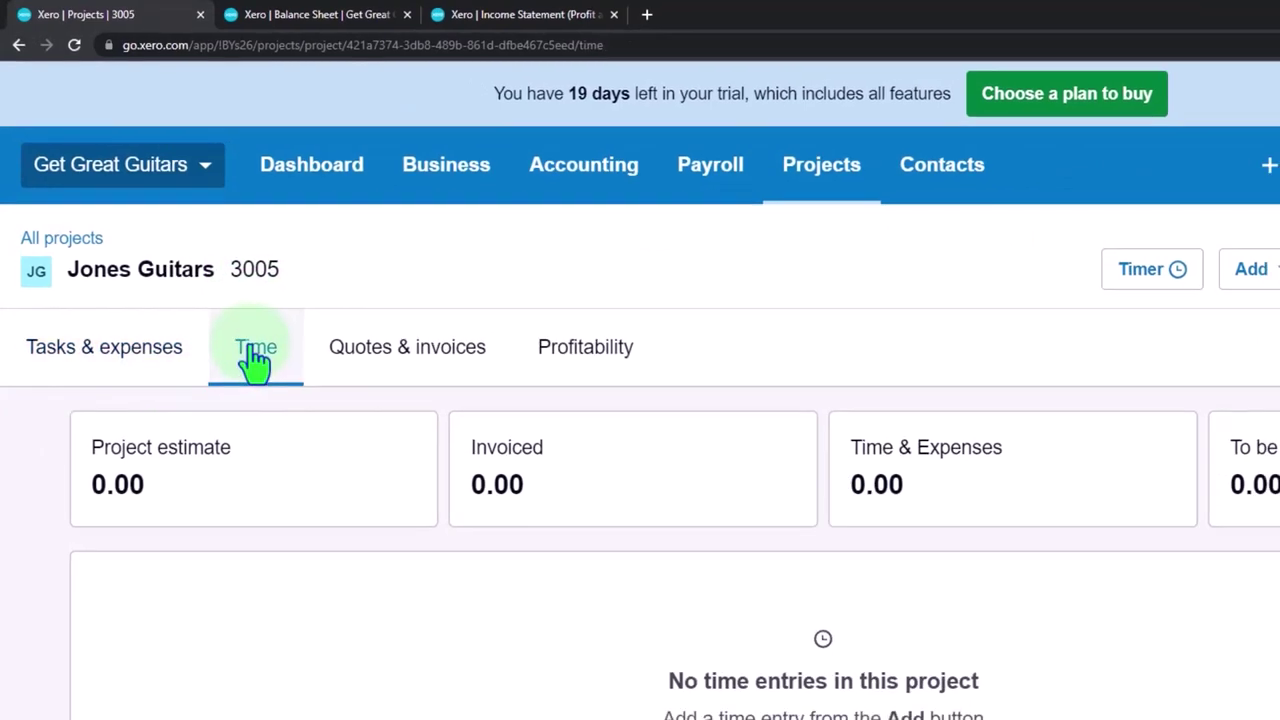
{"action": "left_click", "coordinate": [337, 314]}
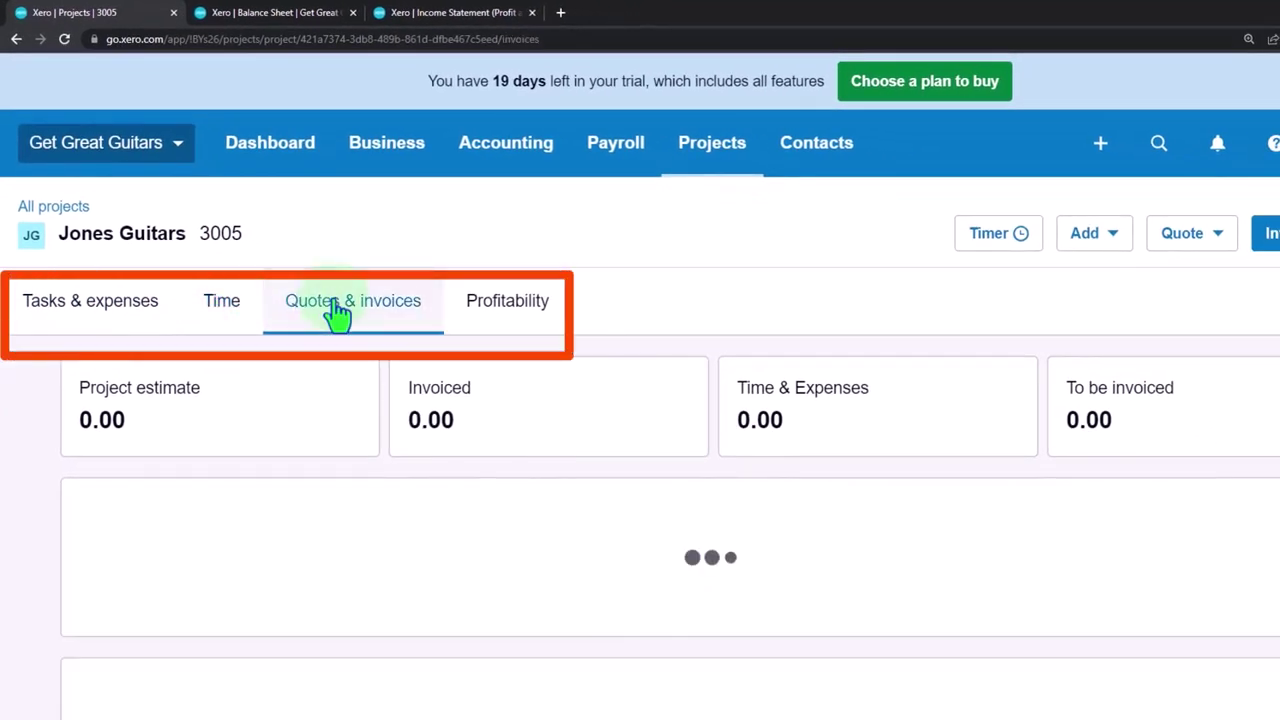
{"action": "left_click", "coordinate": [505, 314]}
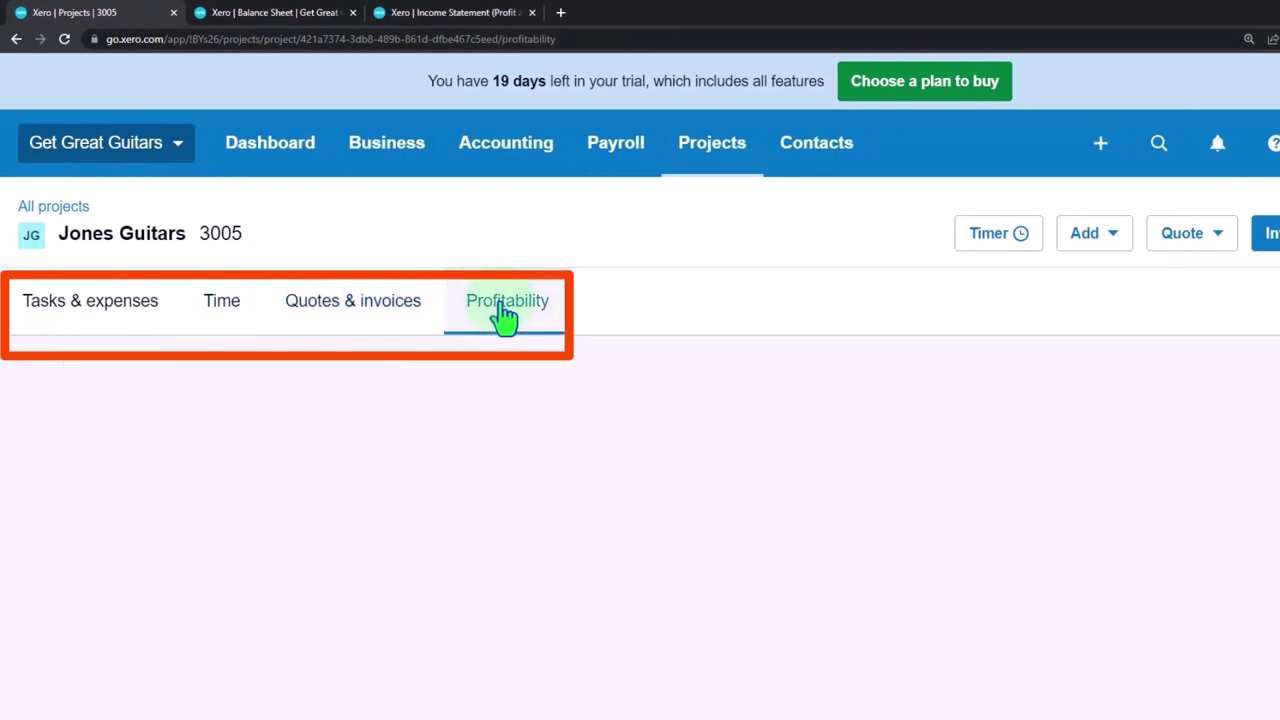
{"action": "scroll", "coordinate": [480, 360], "scroll_direction": "down", "scroll_amount": 4}
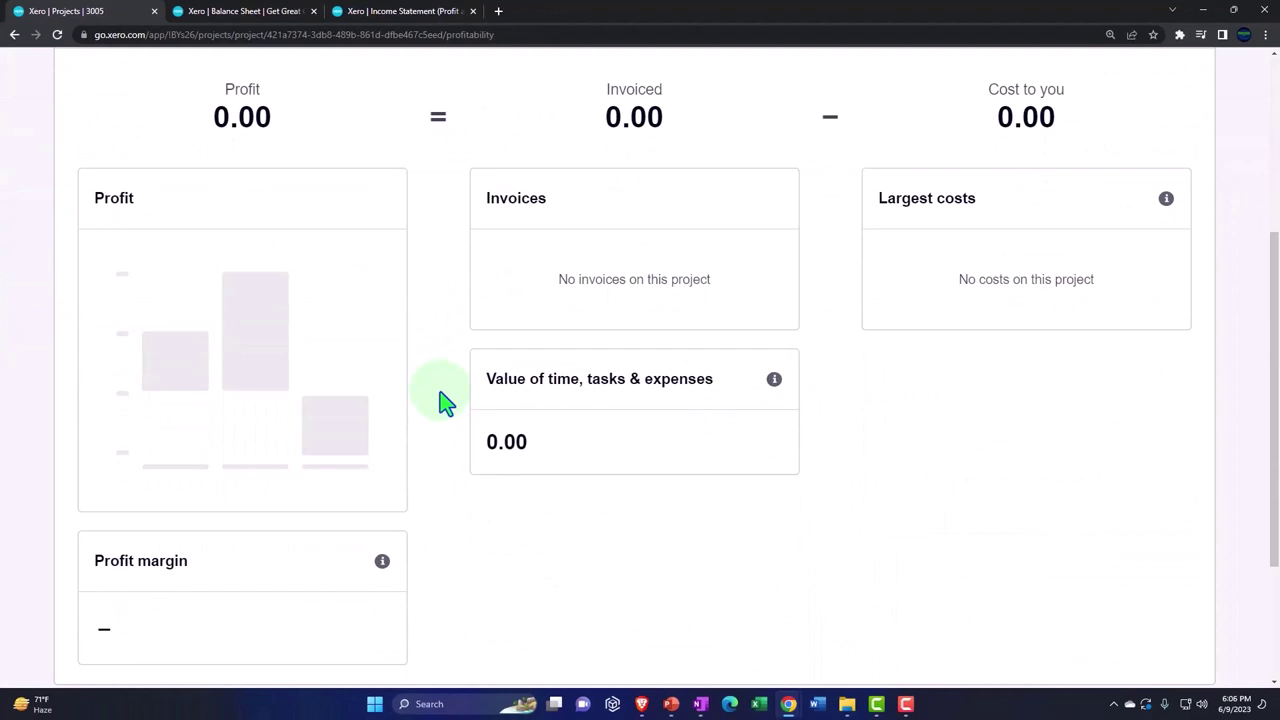
{"action": "scroll", "coordinate": [446, 403], "scroll_direction": "up", "scroll_amount": 3}
{"action": "scroll", "coordinate": [446, 403], "scroll_direction": "up", "scroll_amount": 1}
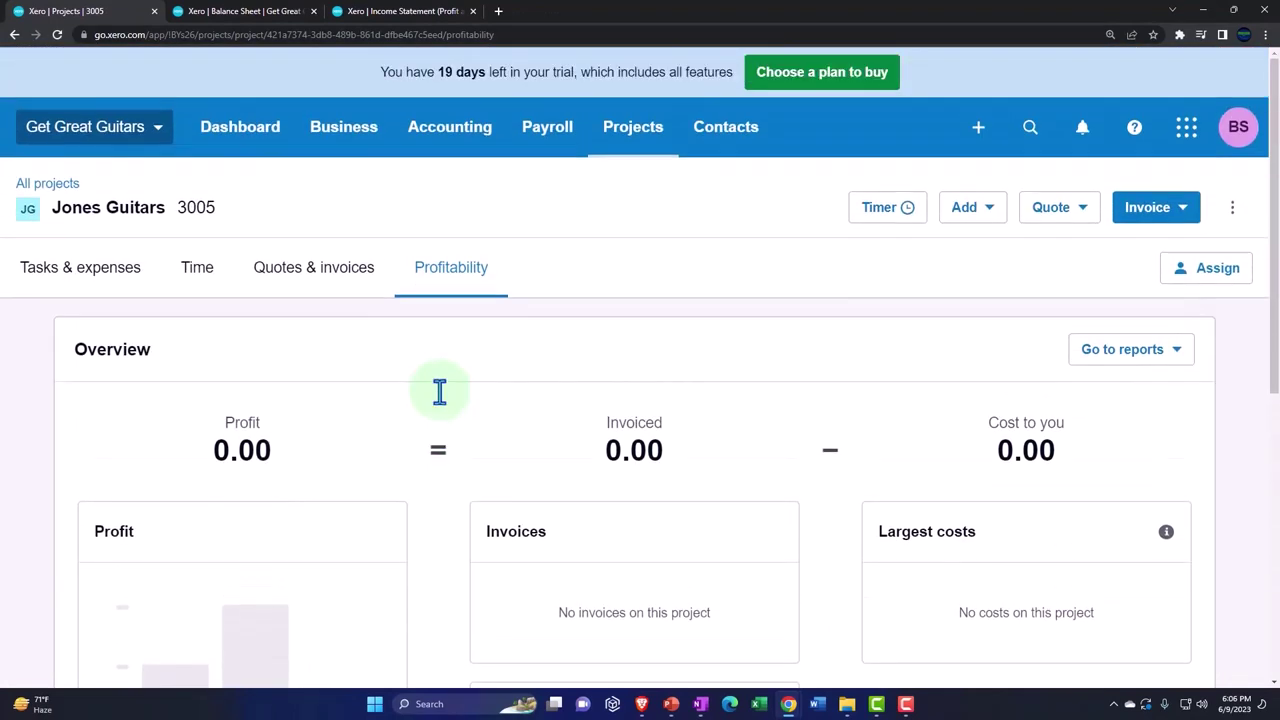
- Return to the project's tasks and expenses, and display the timer with its options
{"action": "left_click", "coordinate": [80, 278]}
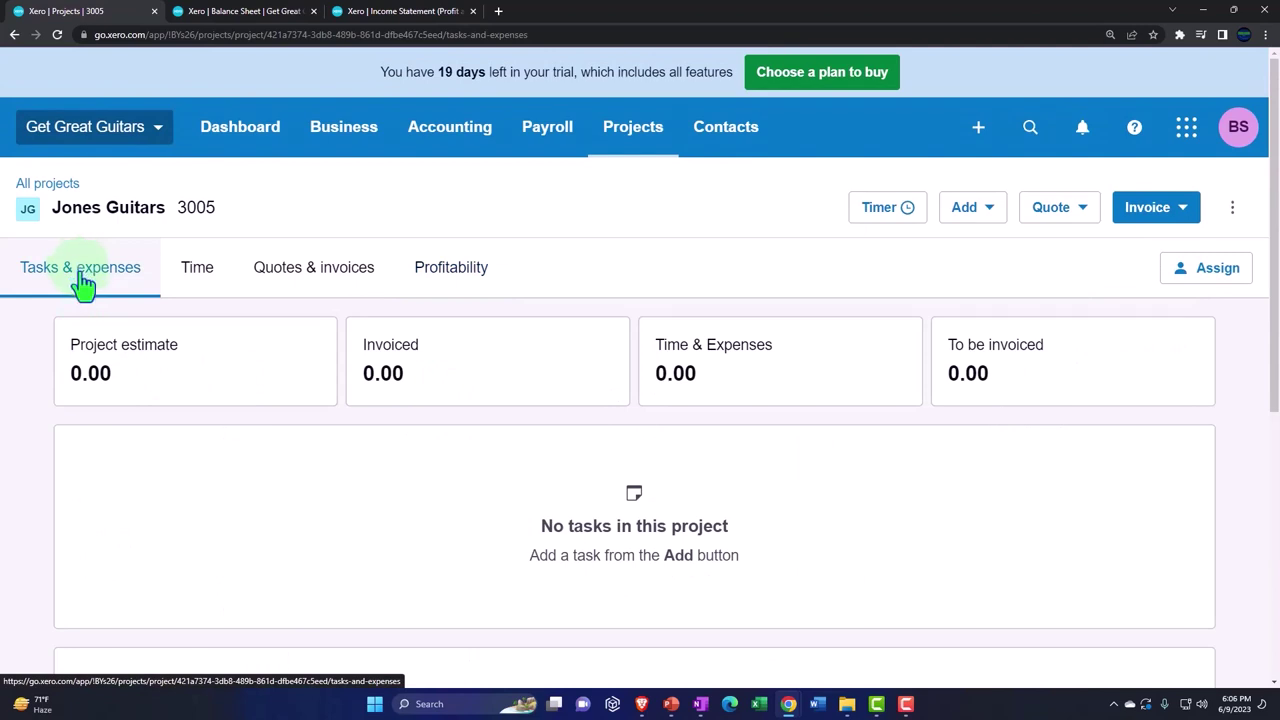
{"action": "scroll", "coordinate": [167, 393], "scroll_direction": "down", "scroll_amount": 1}
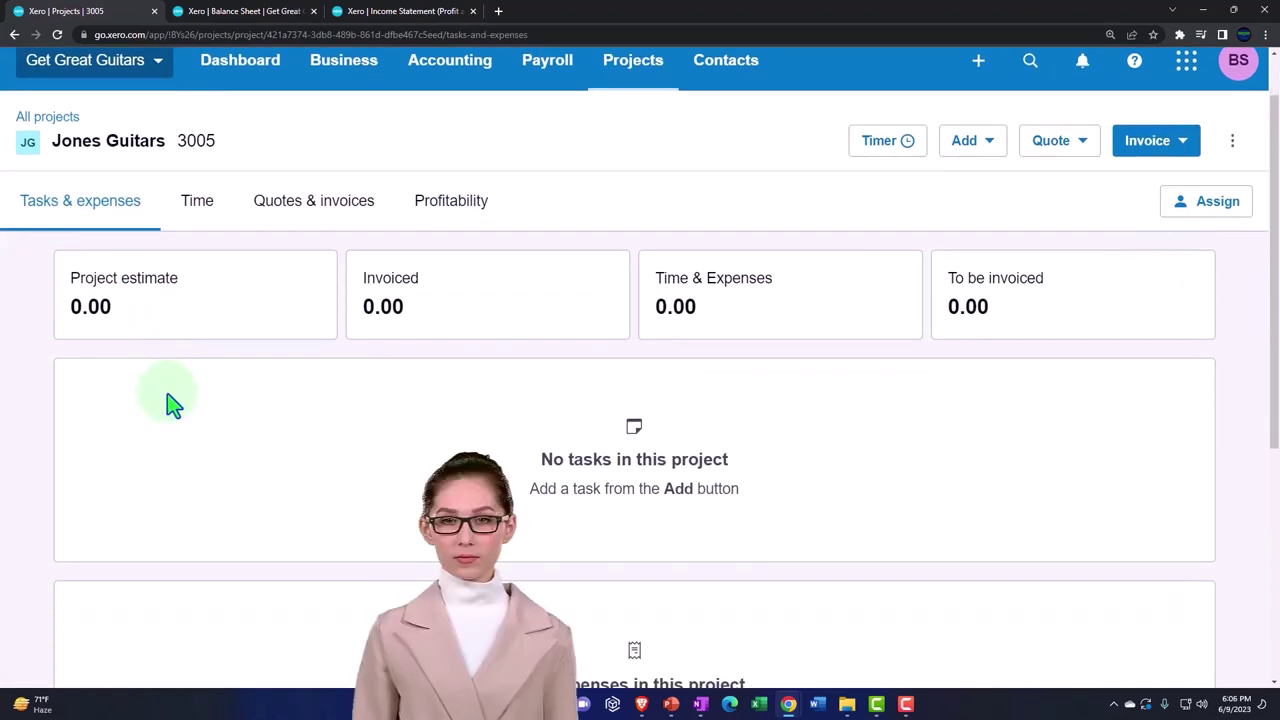
{"action": "left_click", "coordinate": [882, 150]}
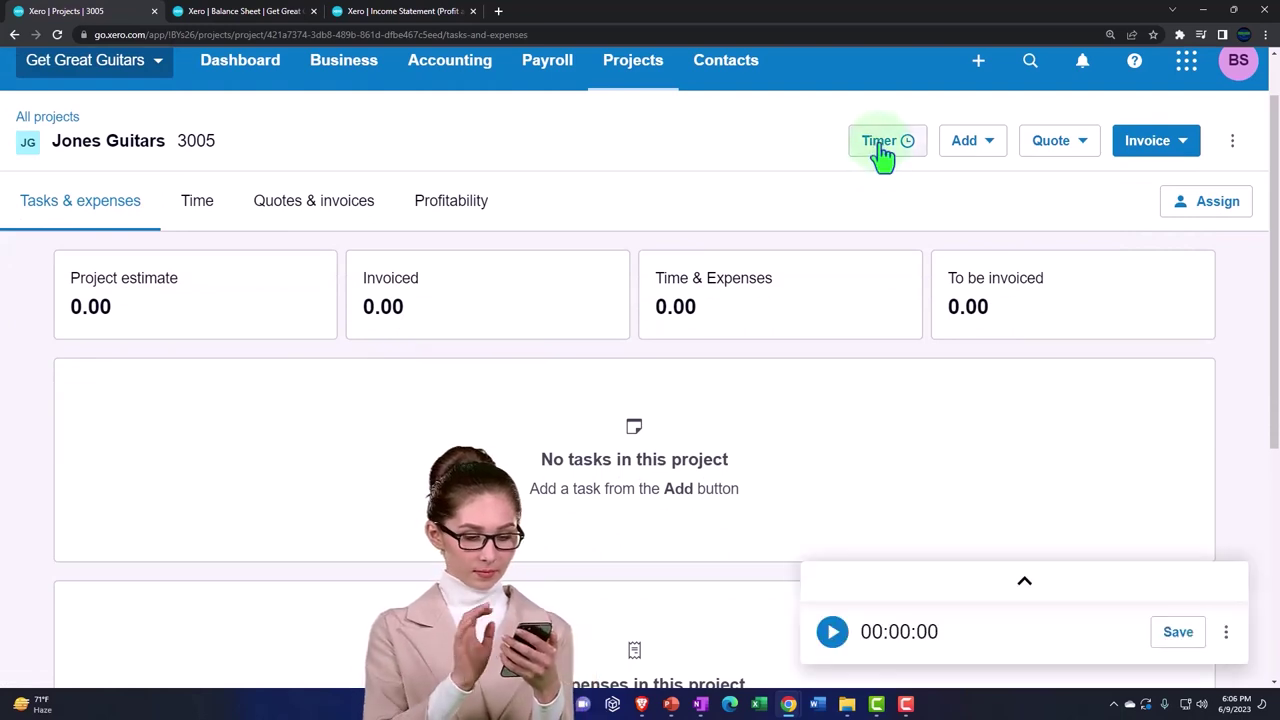
{"action": "left_click", "coordinate": [1226, 632]}
{"action": "left_click", "coordinate": [1000, 480]}
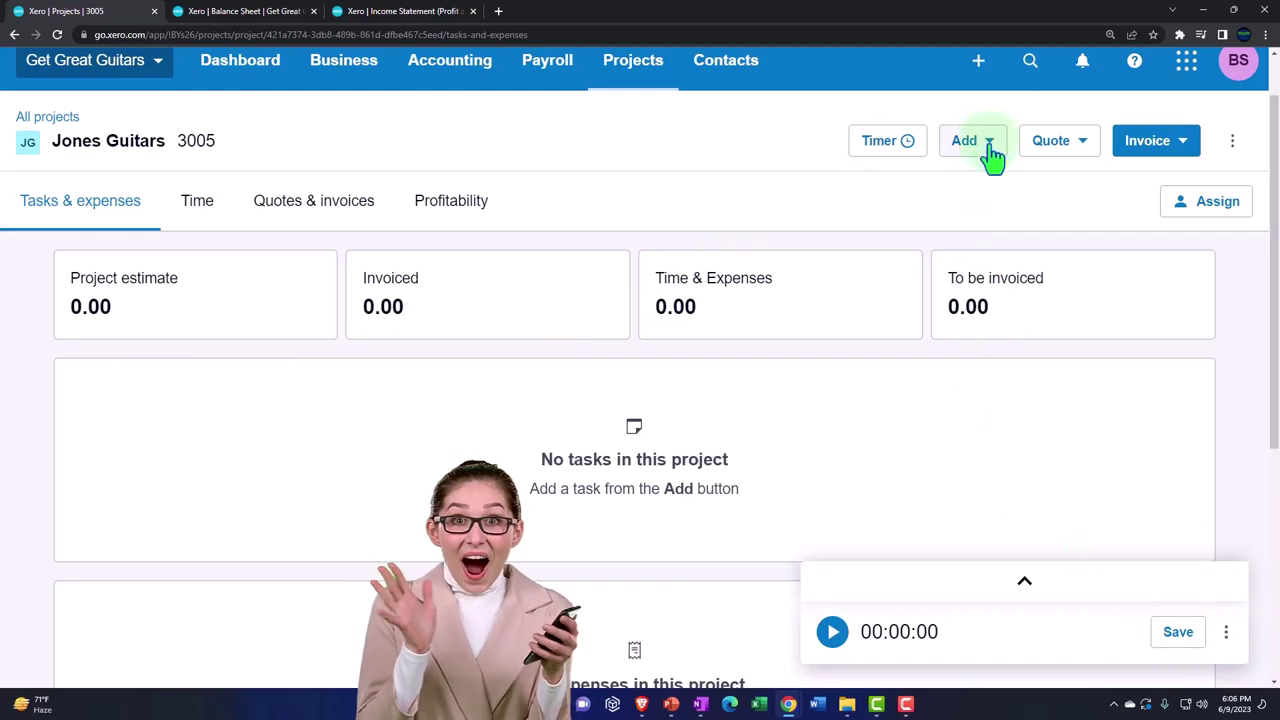
- Review which items can be added to the project and which kinds of invoice it offers
{"action": "left_click", "coordinate": [990, 150]}
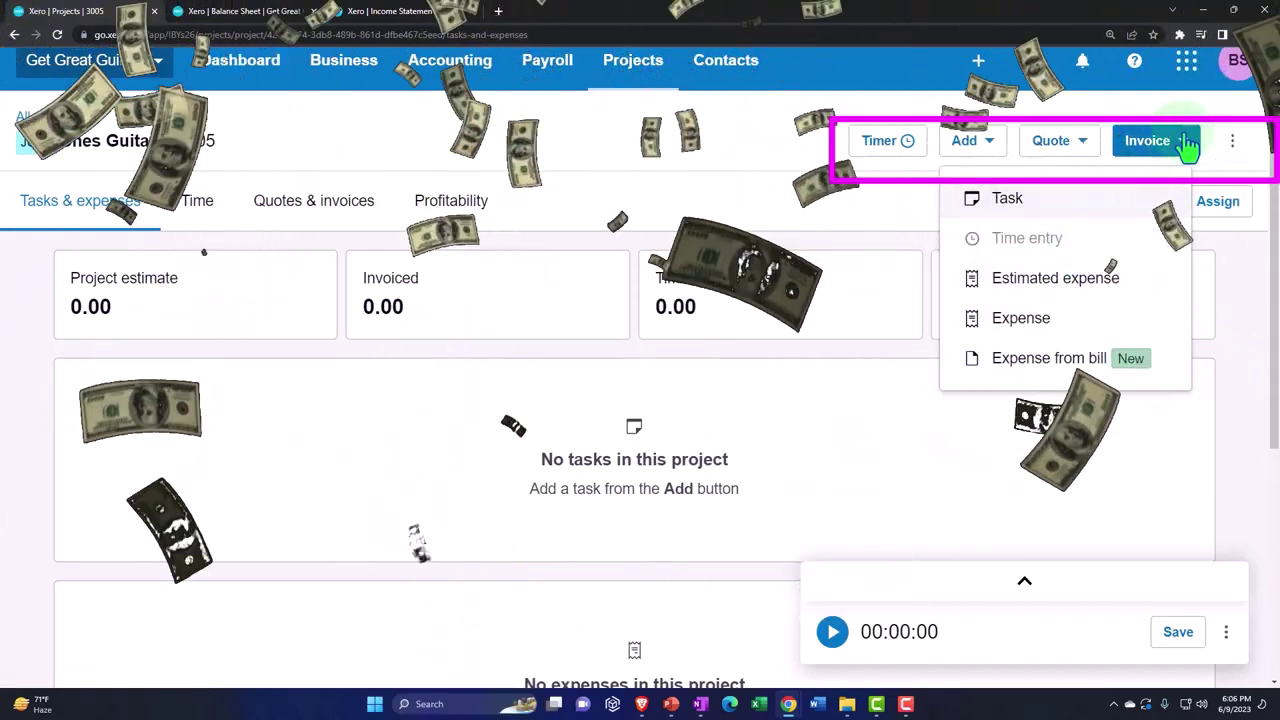
{"action": "left_click", "coordinate": [1186, 145]}
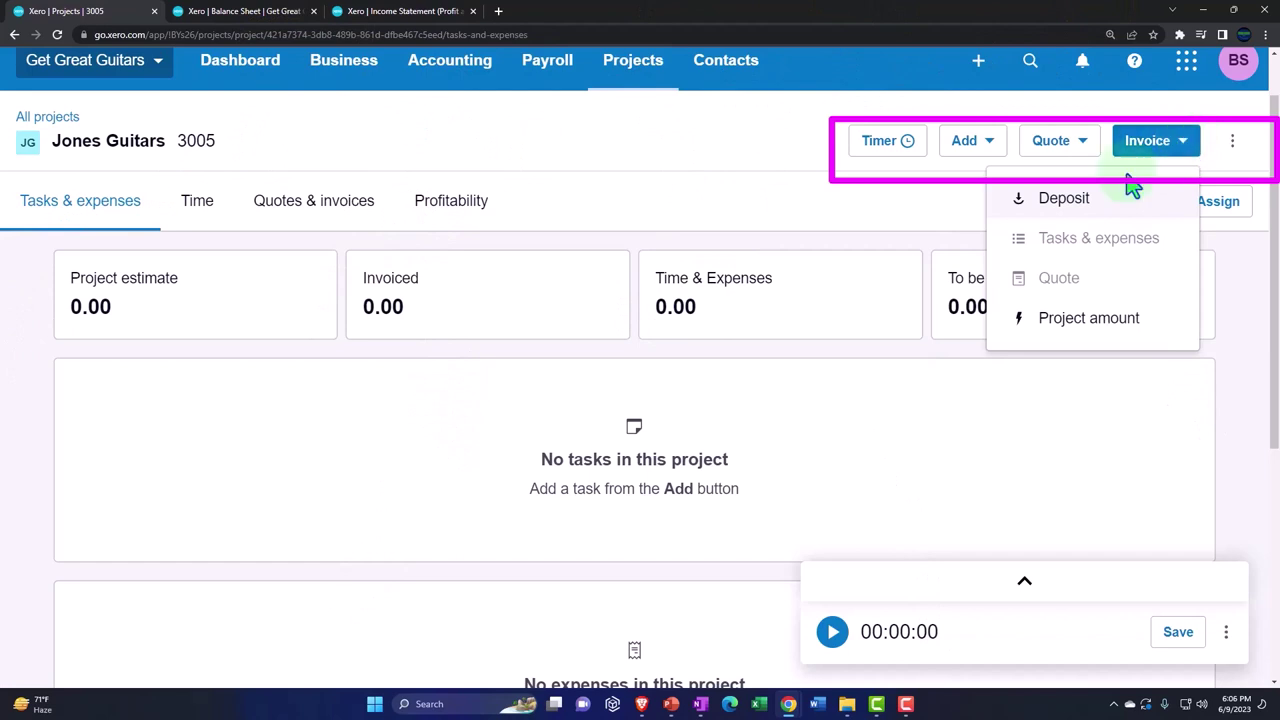
{"action": "left_click", "coordinate": [834, 204]}
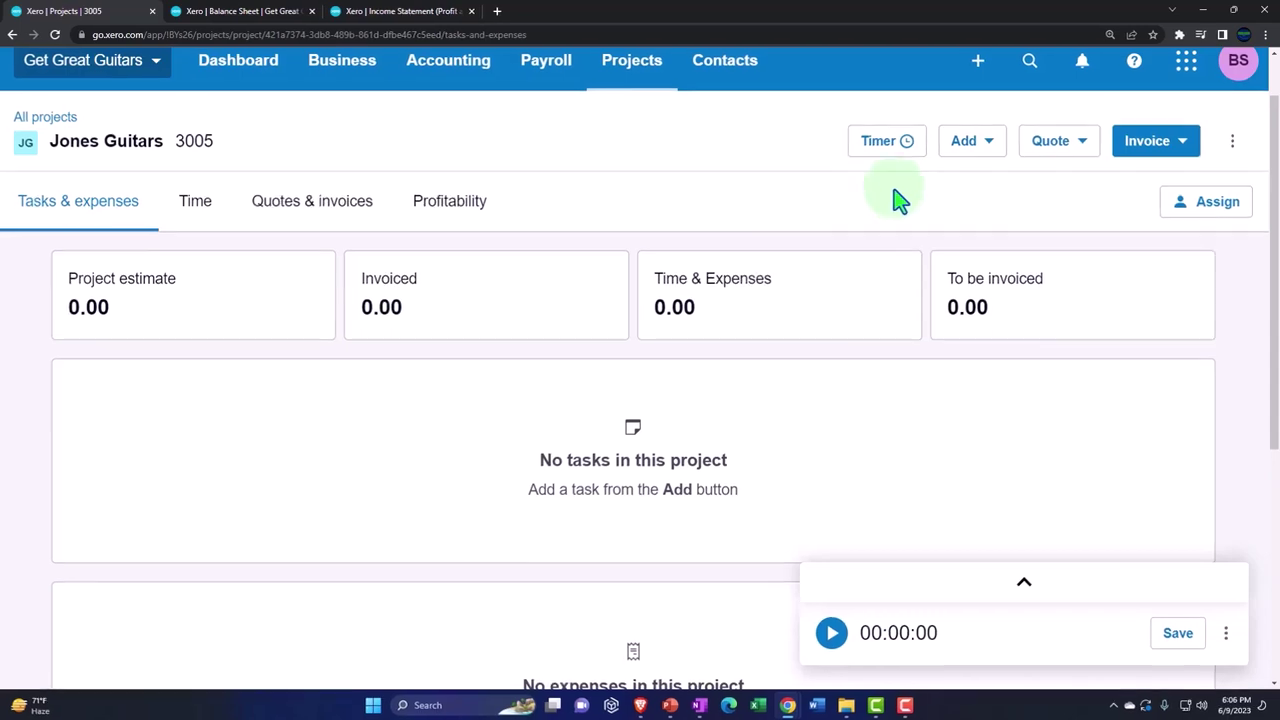
- Open a draft project amount invoice without entering an amount, and confirm its line item's assignment to project 3005
{"action": "left_click", "coordinate": [1182, 141]}
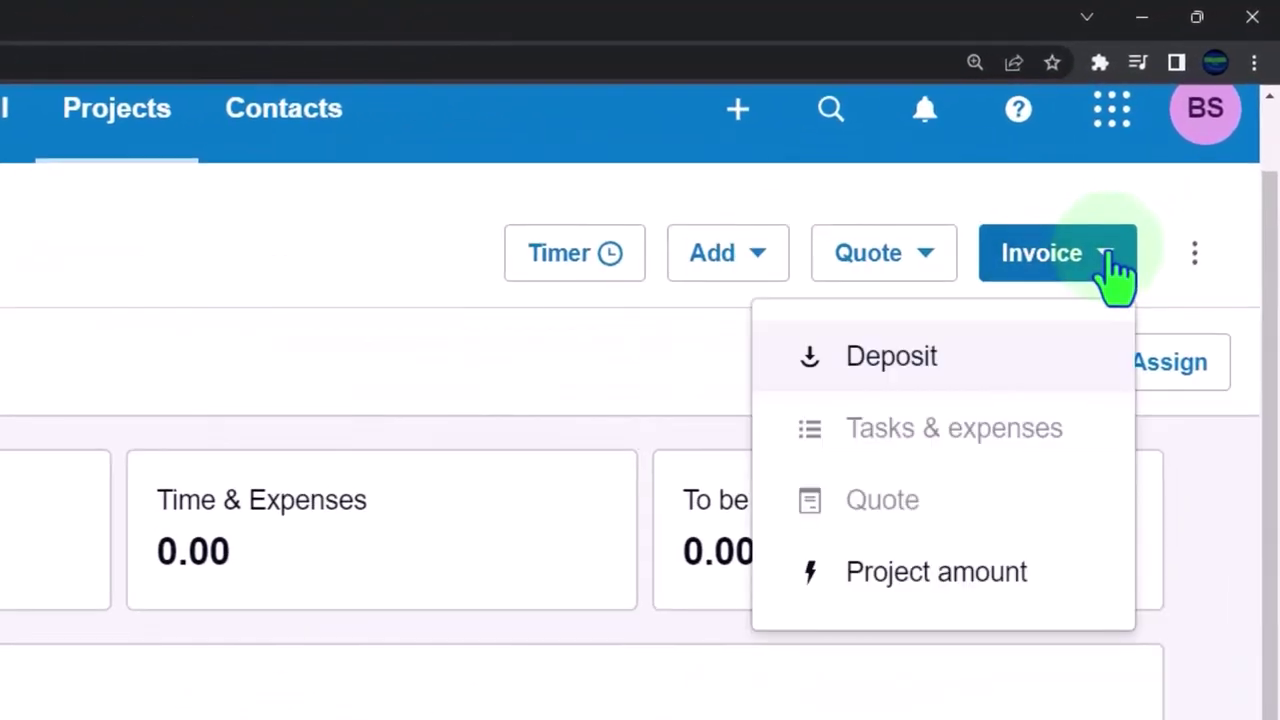
{"action": "left_click", "coordinate": [1050, 255]}
{"action": "left_click", "coordinate": [1050, 262]}
{"action": "left_click", "coordinate": [930, 355]}
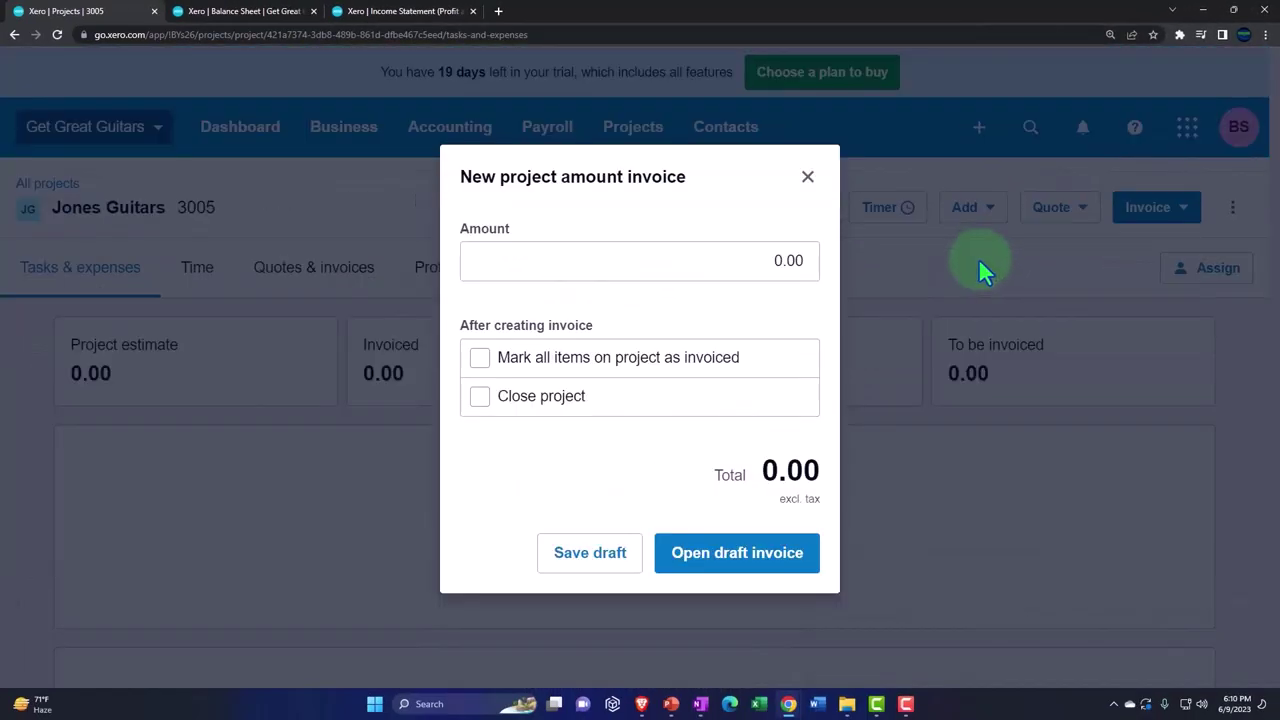
{"action": "left_click", "coordinate": [755, 560]}
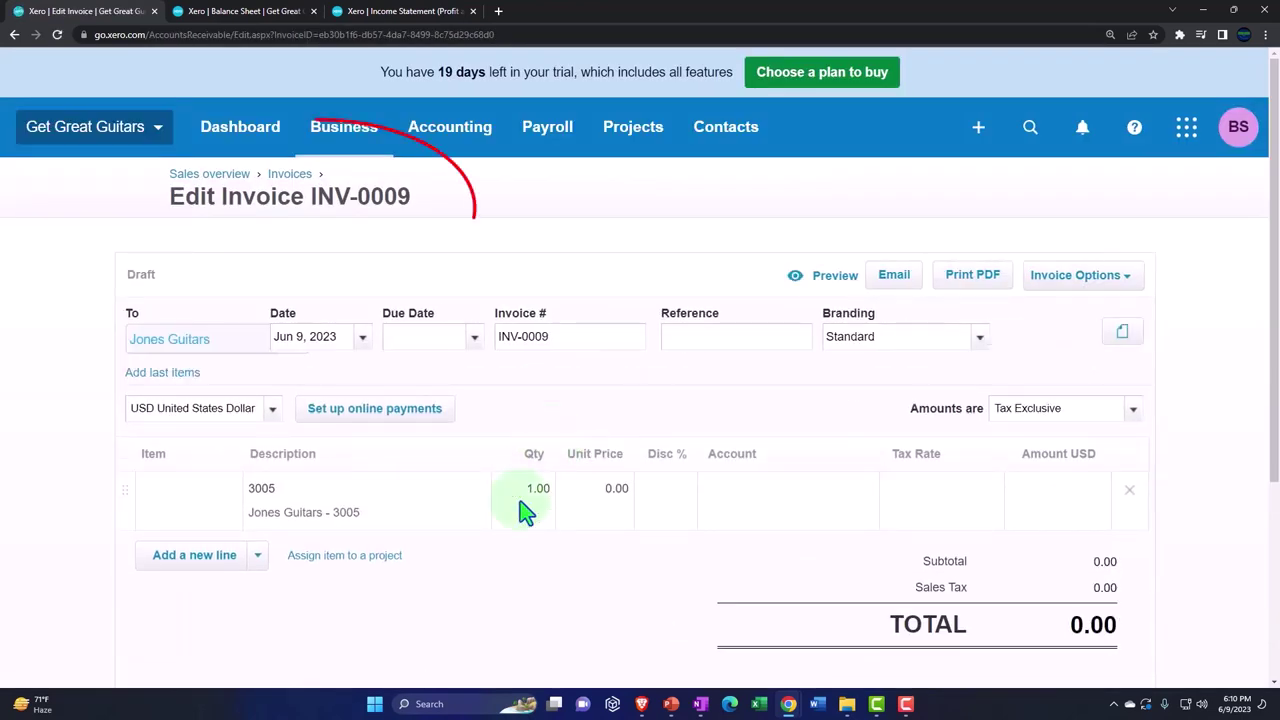
{"action": "left_click", "coordinate": [365, 568]}
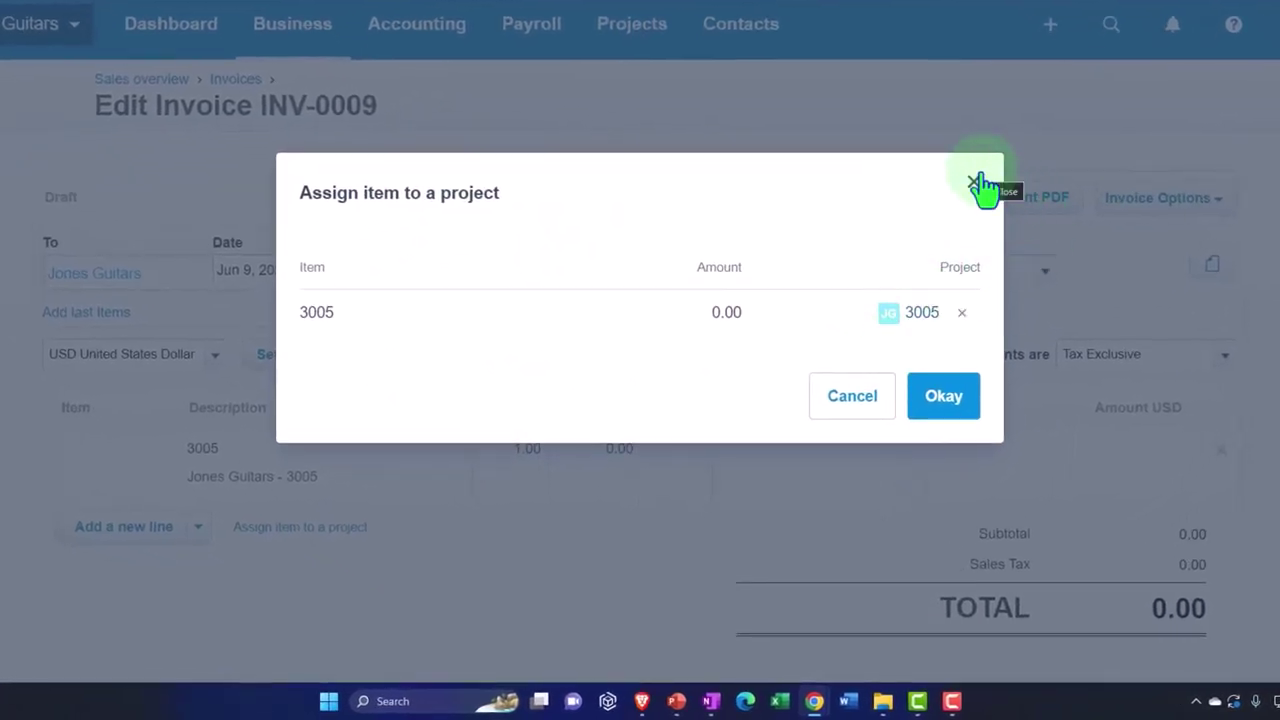
{"action": "left_click", "coordinate": [945, 398]}
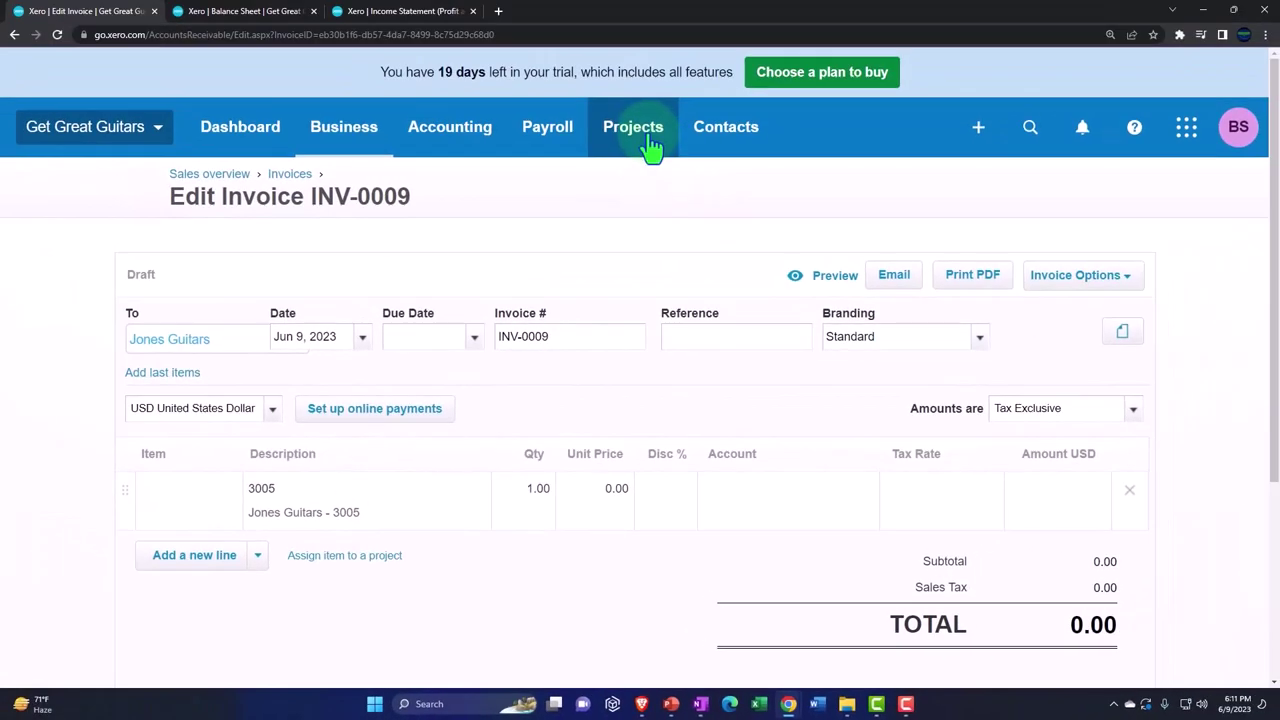
- Return to the list of all projects and reopen the Jones Guitars project 3005
{"action": "left_click", "coordinate": [640, 132]}
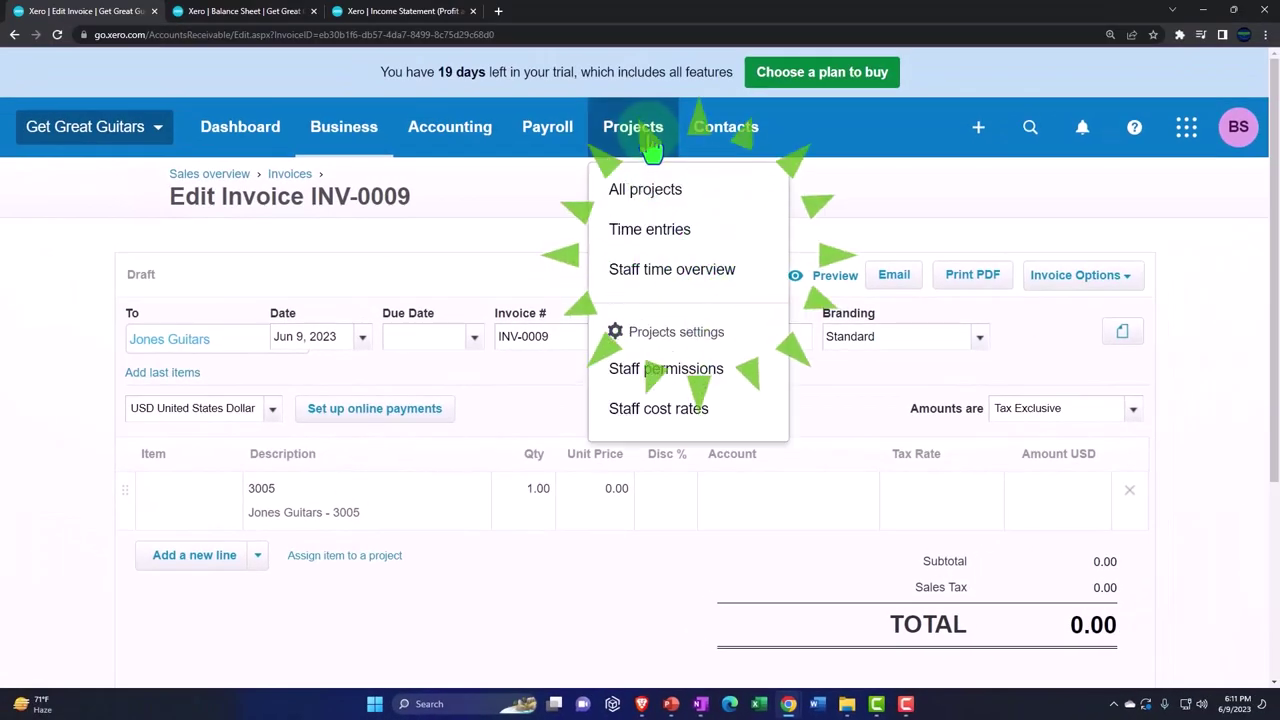
{"action": "left_click", "coordinate": [652, 192]}
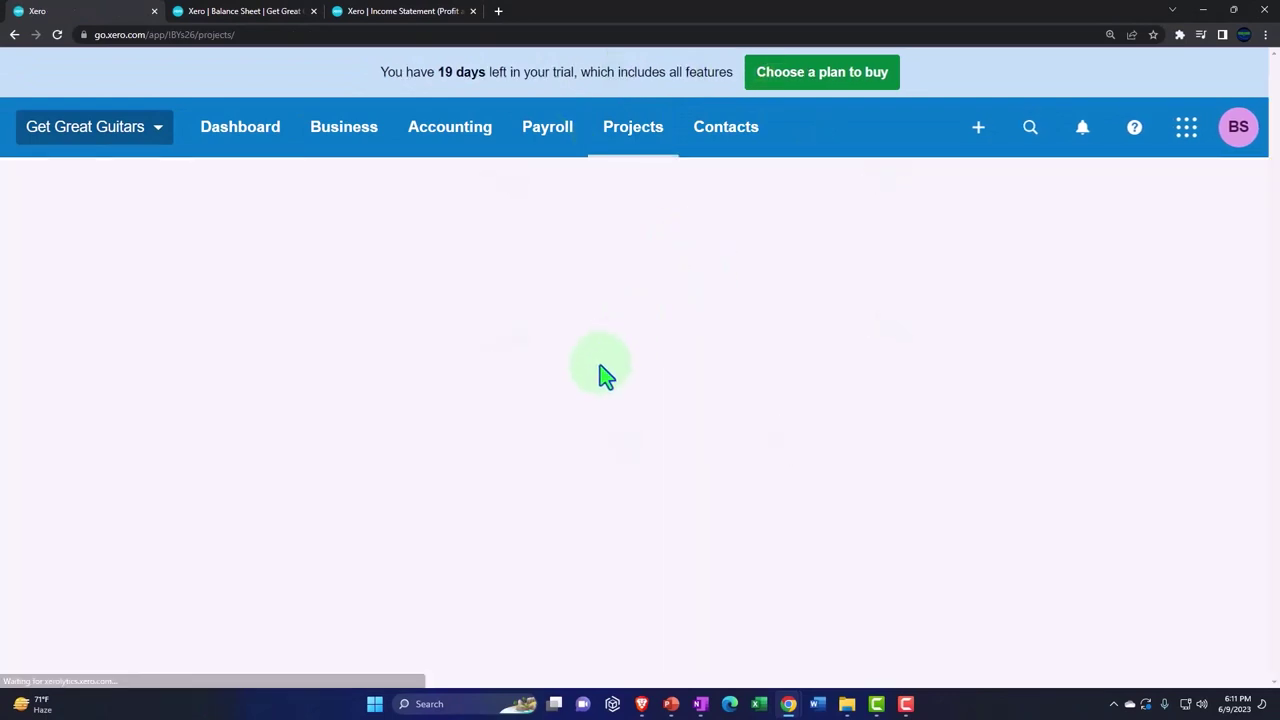
{"action": "left_click", "coordinate": [250, 528]}
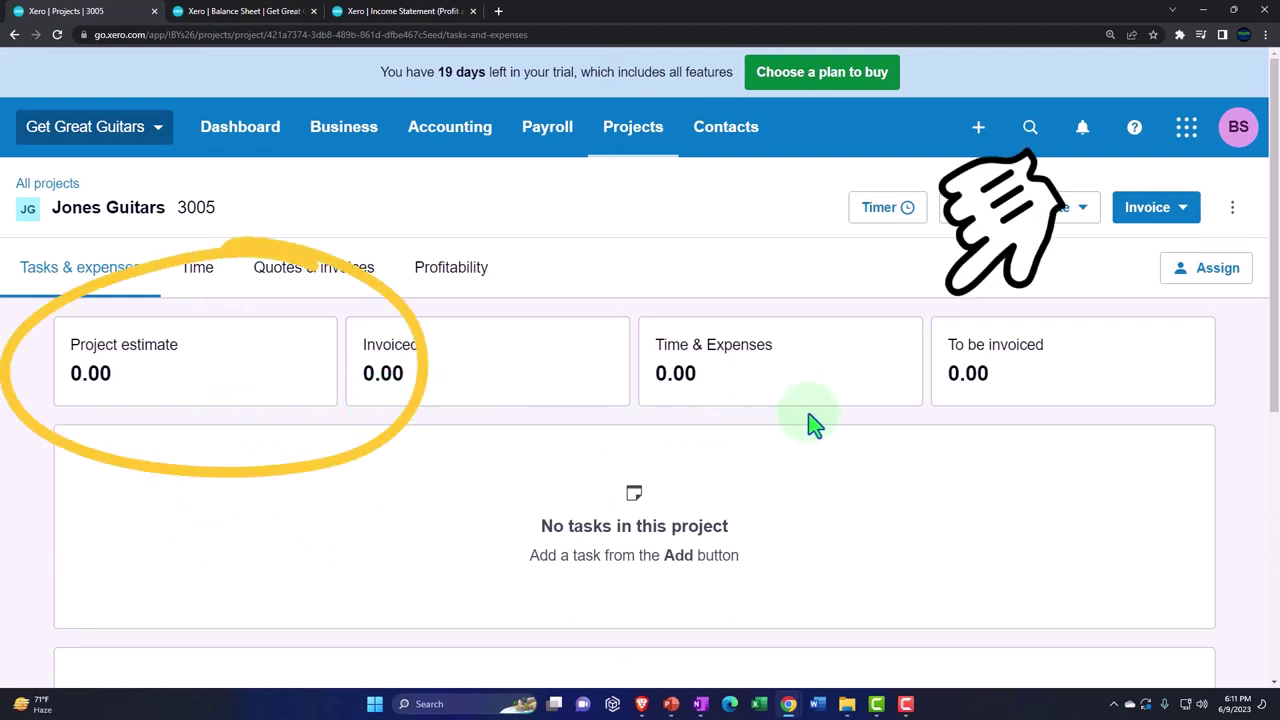
- Review the profitability overview of Jones Guitars project 3005 and check which kinds of invoice it offers
{"action": "left_click", "coordinate": [451, 270]}
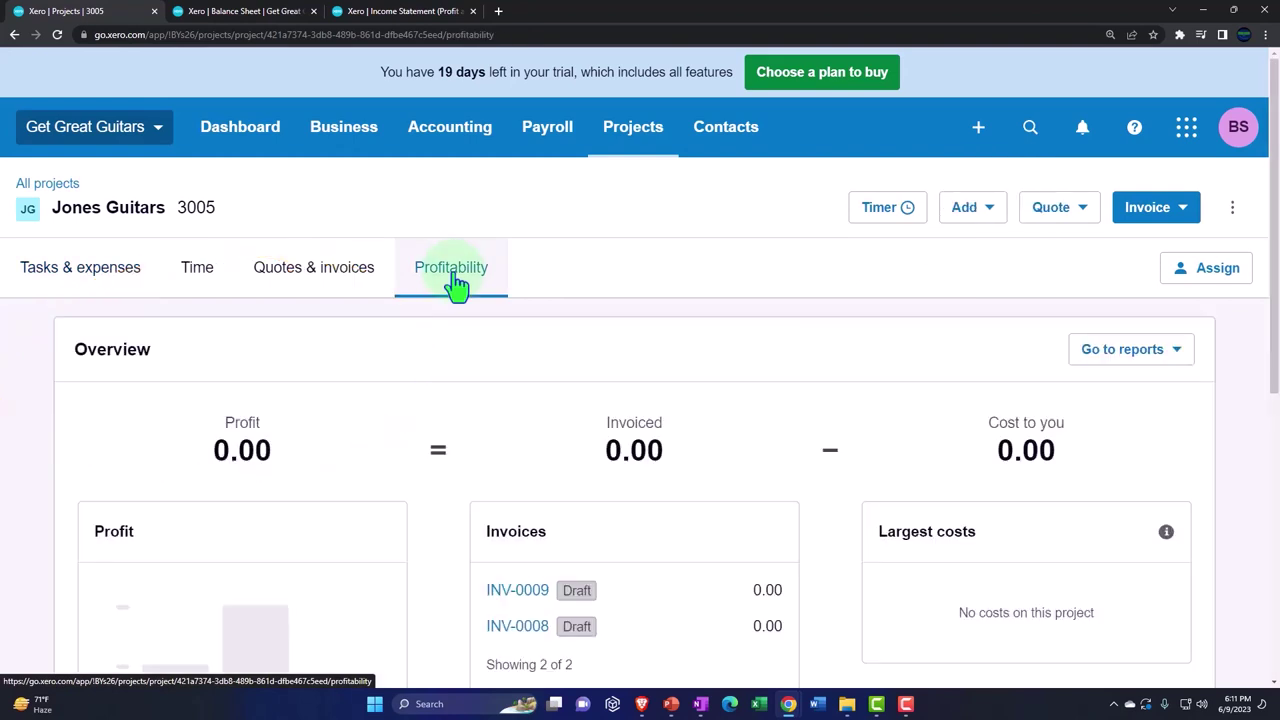
{"action": "scroll", "coordinate": [429, 366], "scroll_direction": "down", "scroll_amount": 2}
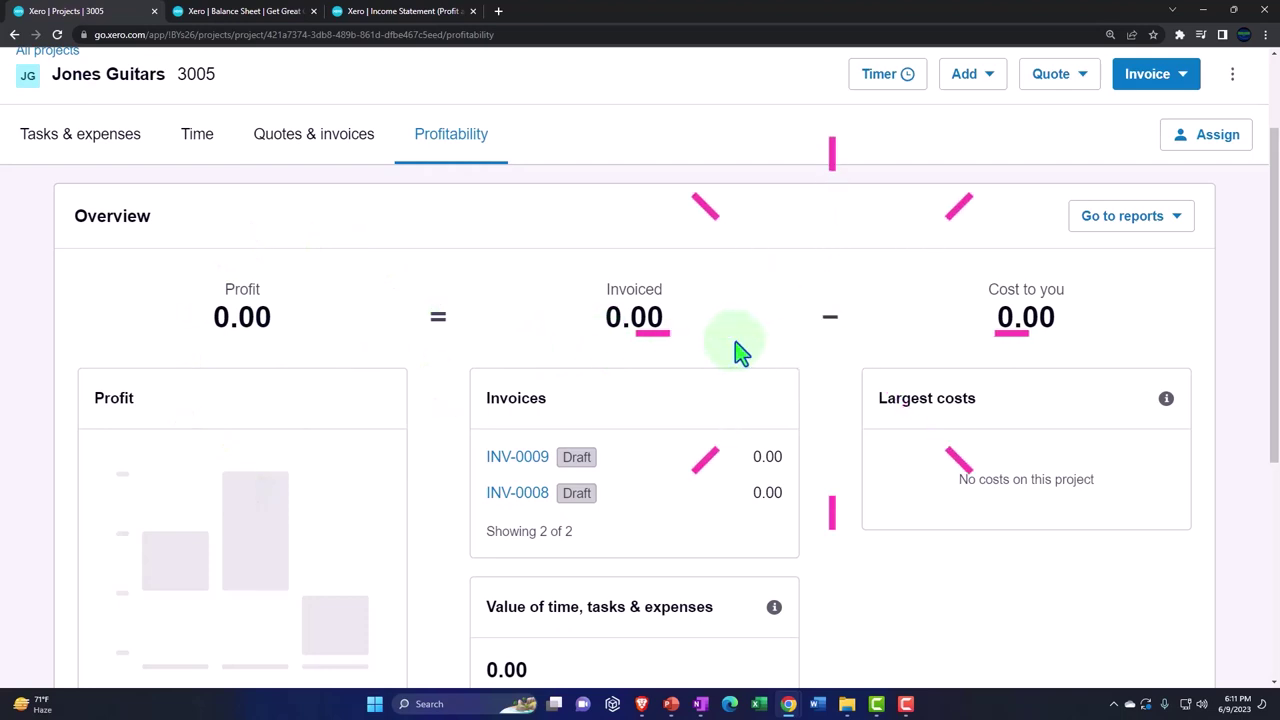
{"action": "scroll", "coordinate": [736, 343], "scroll_direction": "up", "scroll_amount": 1}
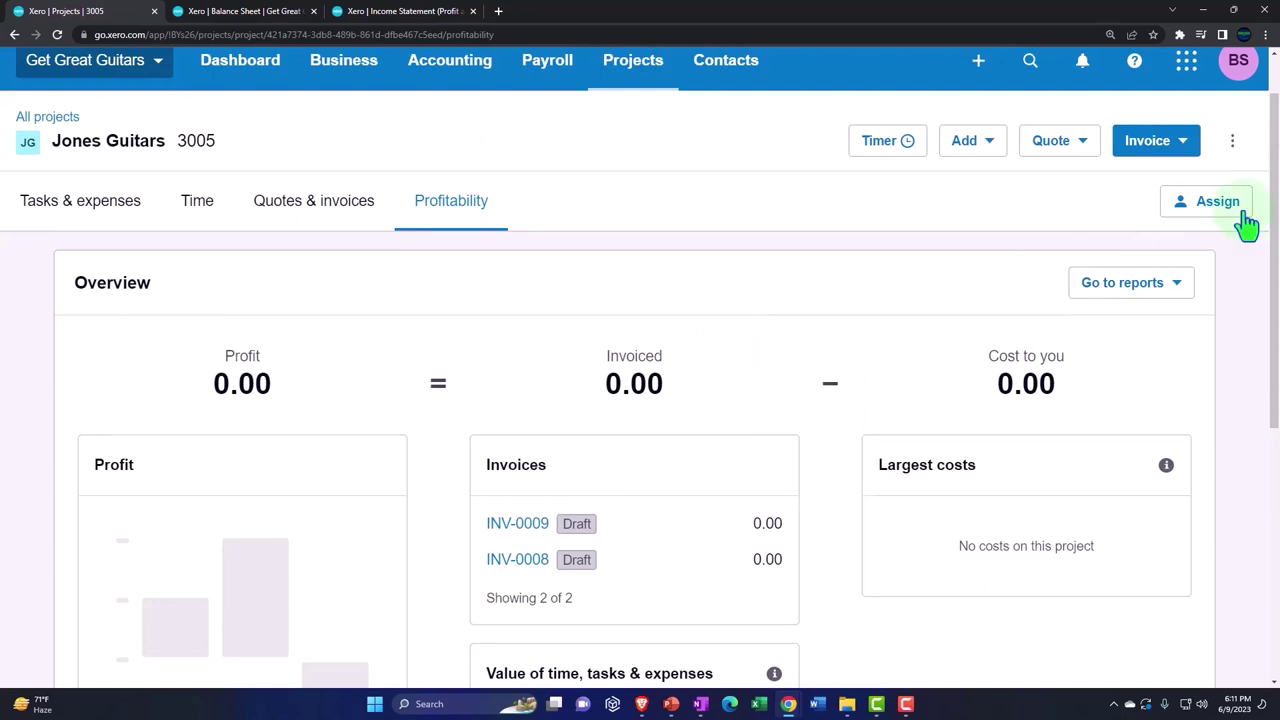
{"action": "left_click", "coordinate": [1186, 158]}
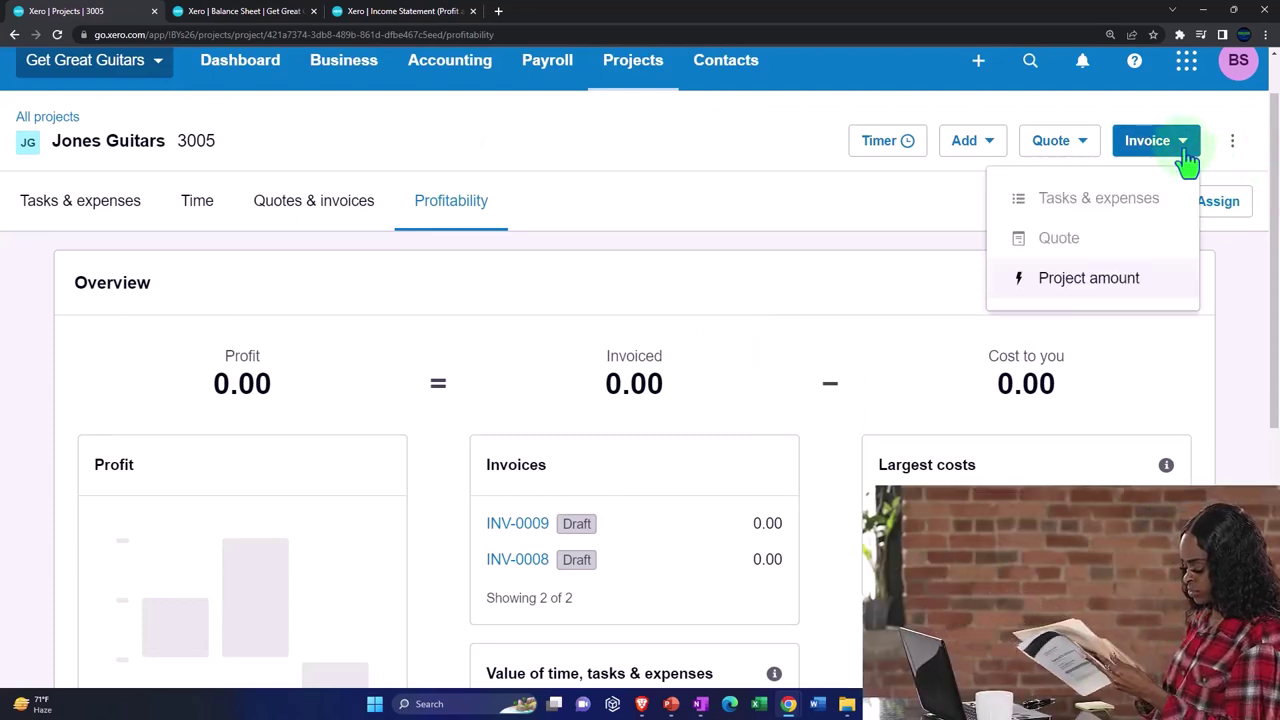
{"action": "left_click", "coordinate": [1186, 158]}
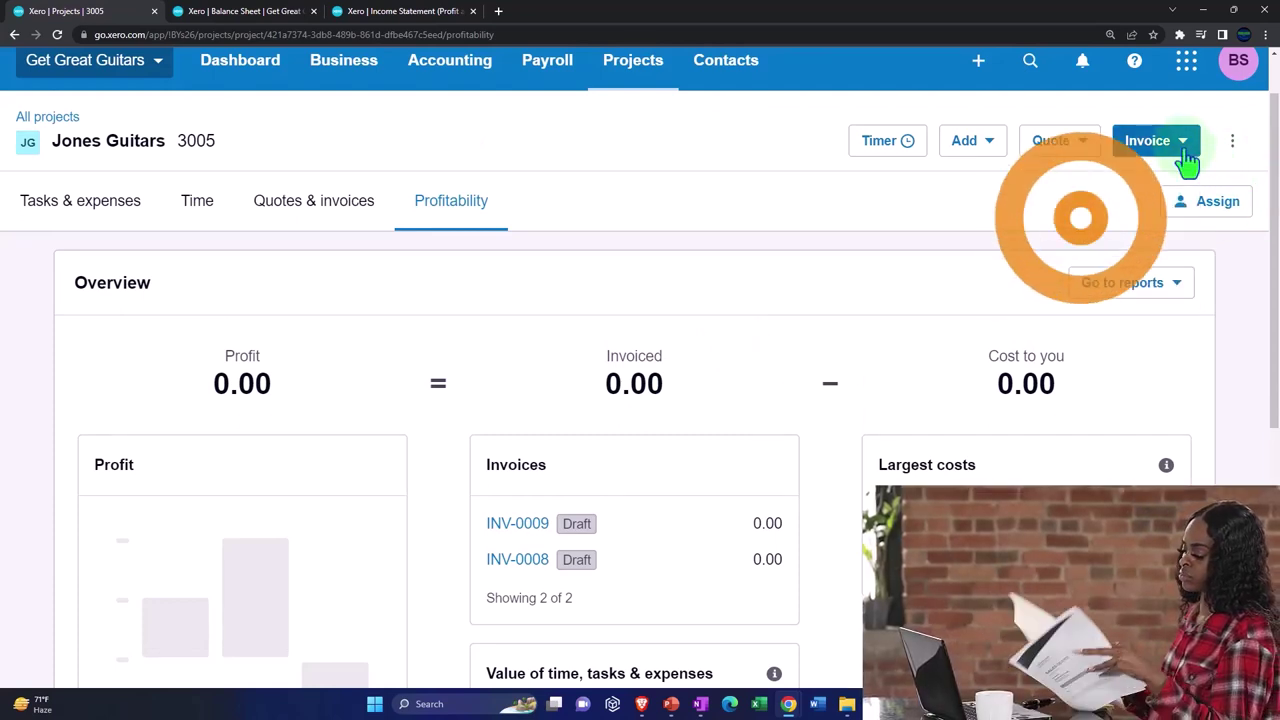
- Open a new spend money transaction paid from the checking account
{"action": "left_click", "coordinate": [978, 62]}
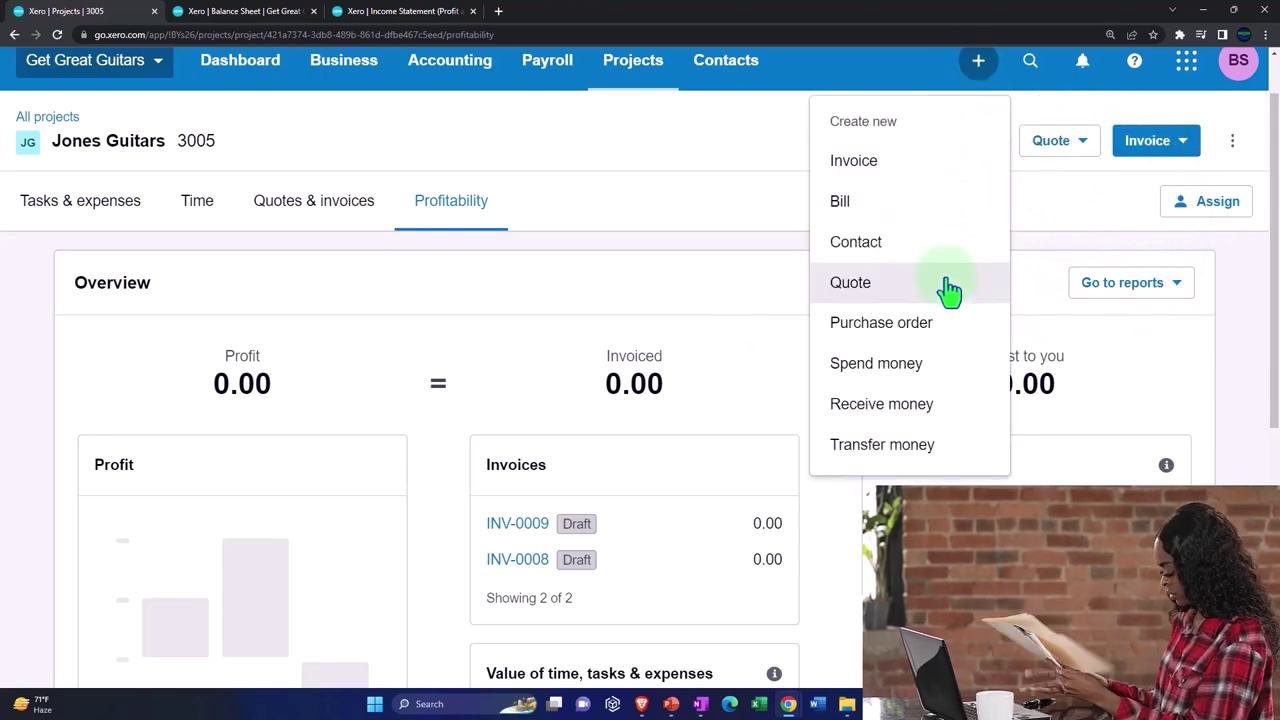
{"action": "left_click", "coordinate": [941, 366]}
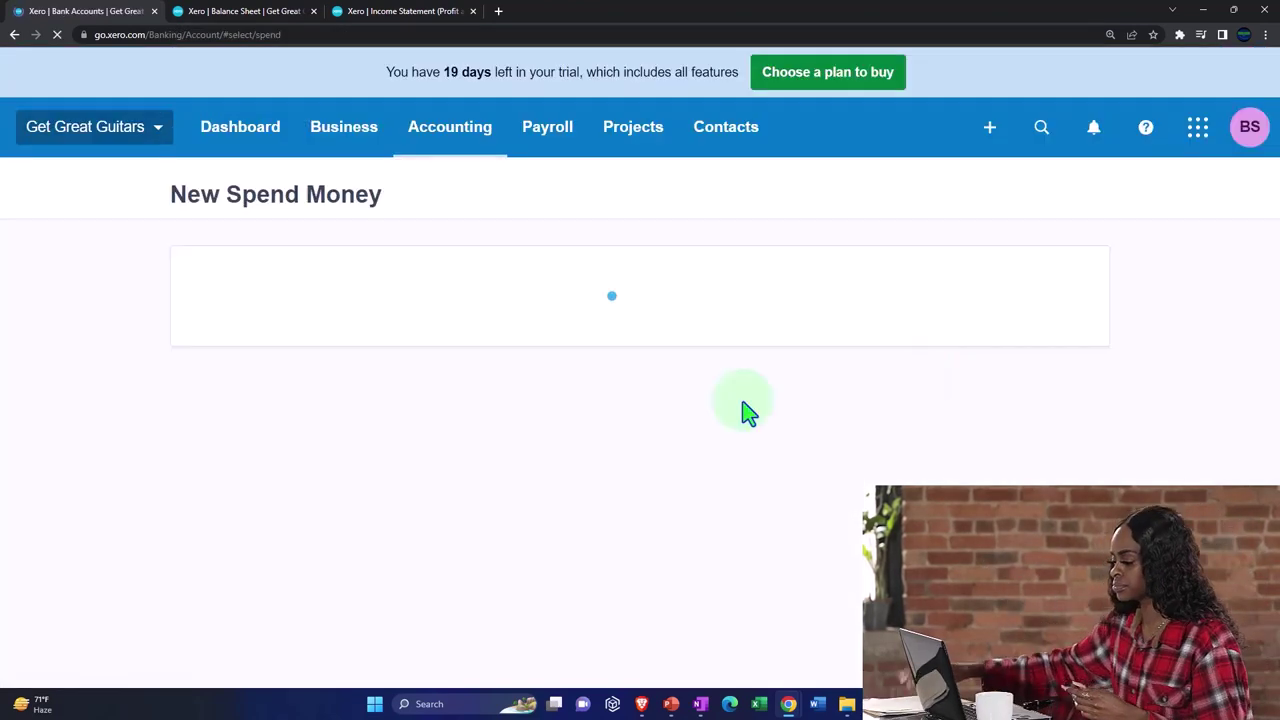
{"action": "left_click", "coordinate": [456, 278]}
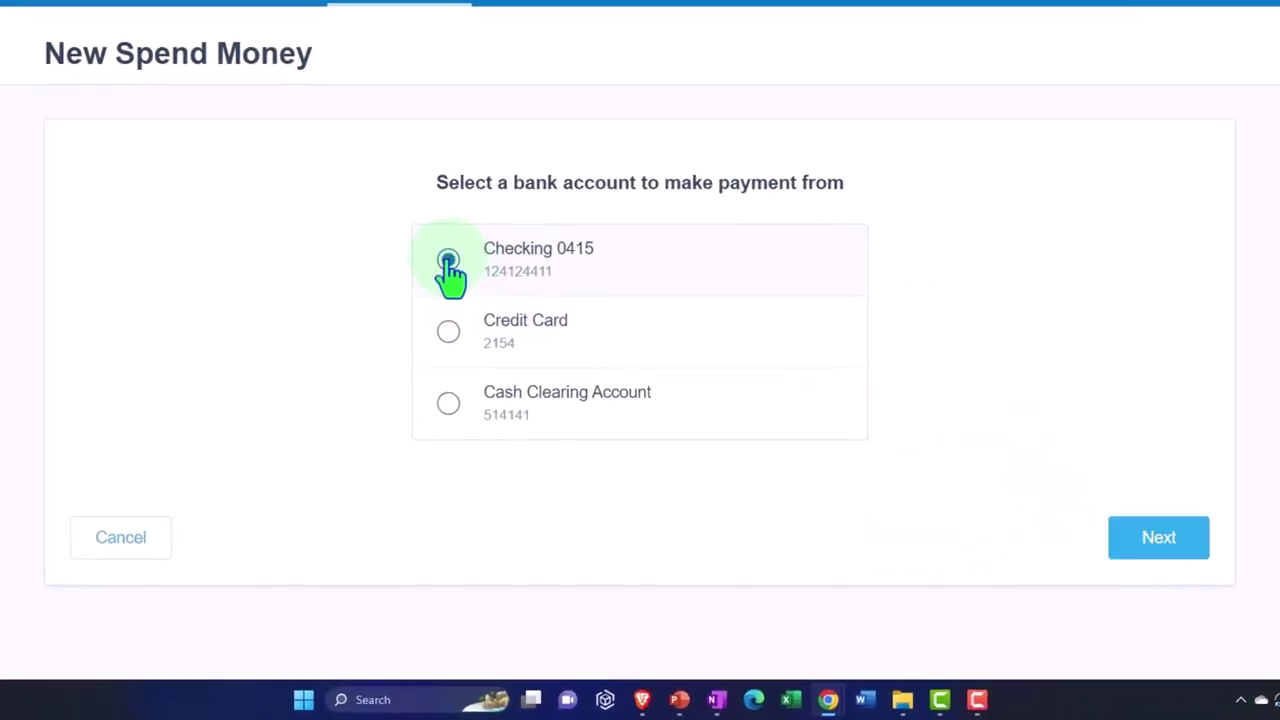
{"action": "left_click", "coordinate": [1147, 545]}
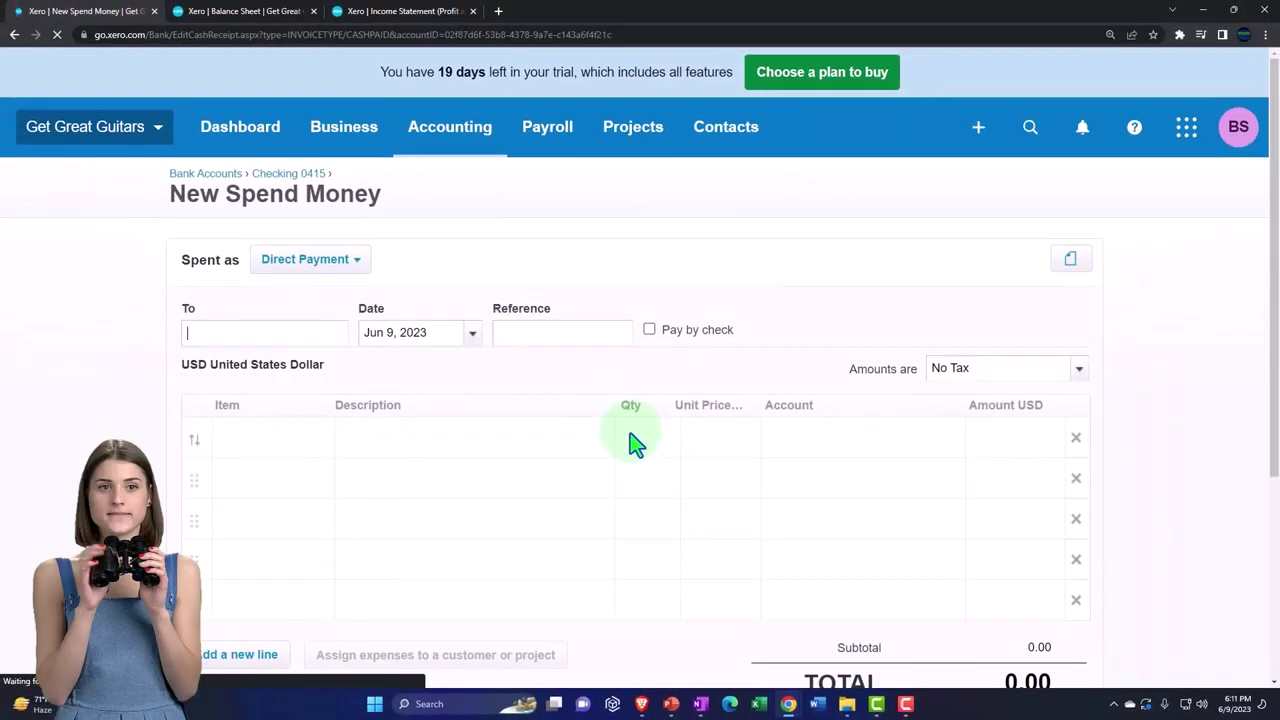
- Examine the spend money form's option to assign expenses to a customer or project, and return to the projects list without saving
{"action": "scroll", "coordinate": [635, 445], "scroll_direction": "down", "scroll_amount": 1}
{"action": "scroll", "coordinate": [635, 445], "scroll_direction": "down", "scroll_amount": 1}
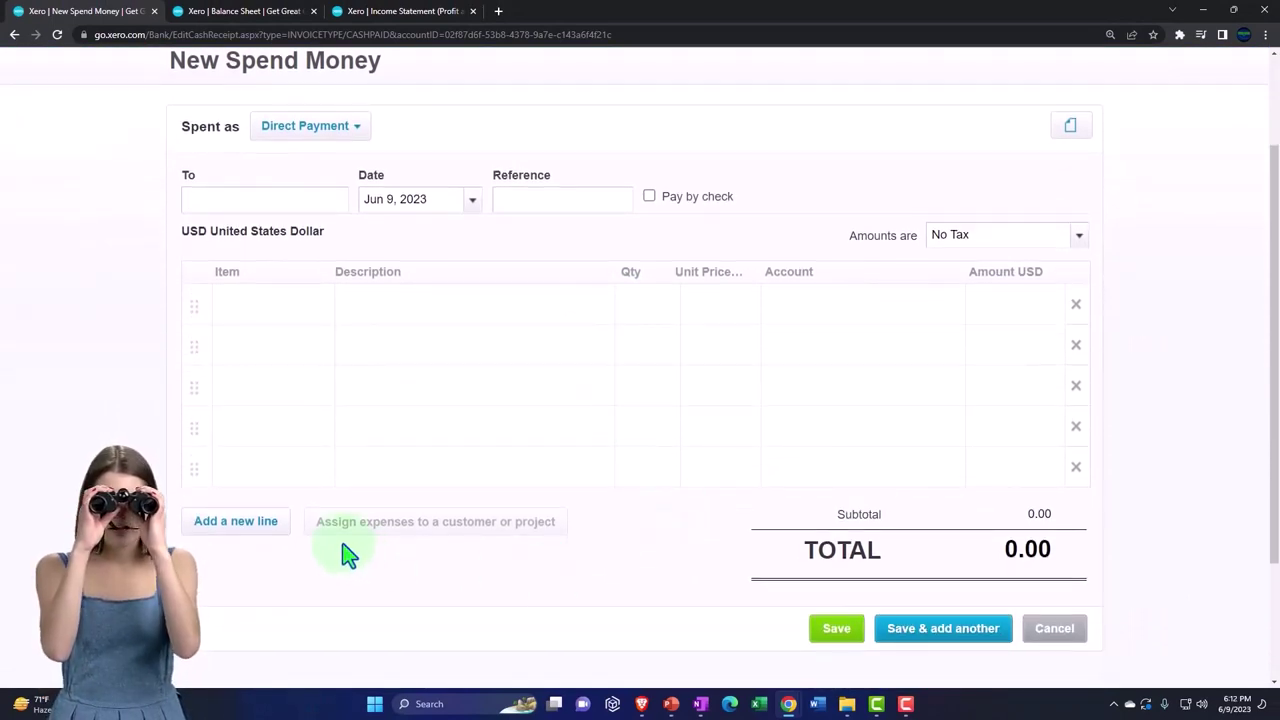
{"action": "left_click", "coordinate": [453, 537]}
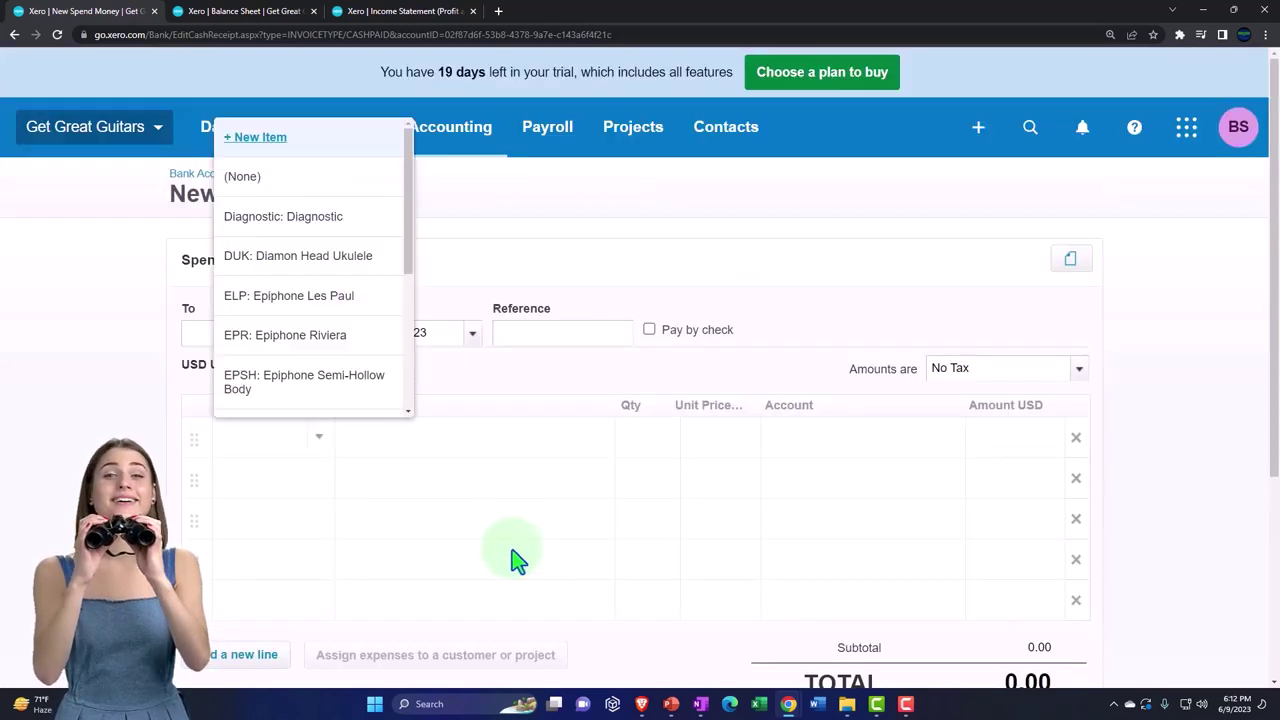
{"action": "left_click", "coordinate": [128, 345]}
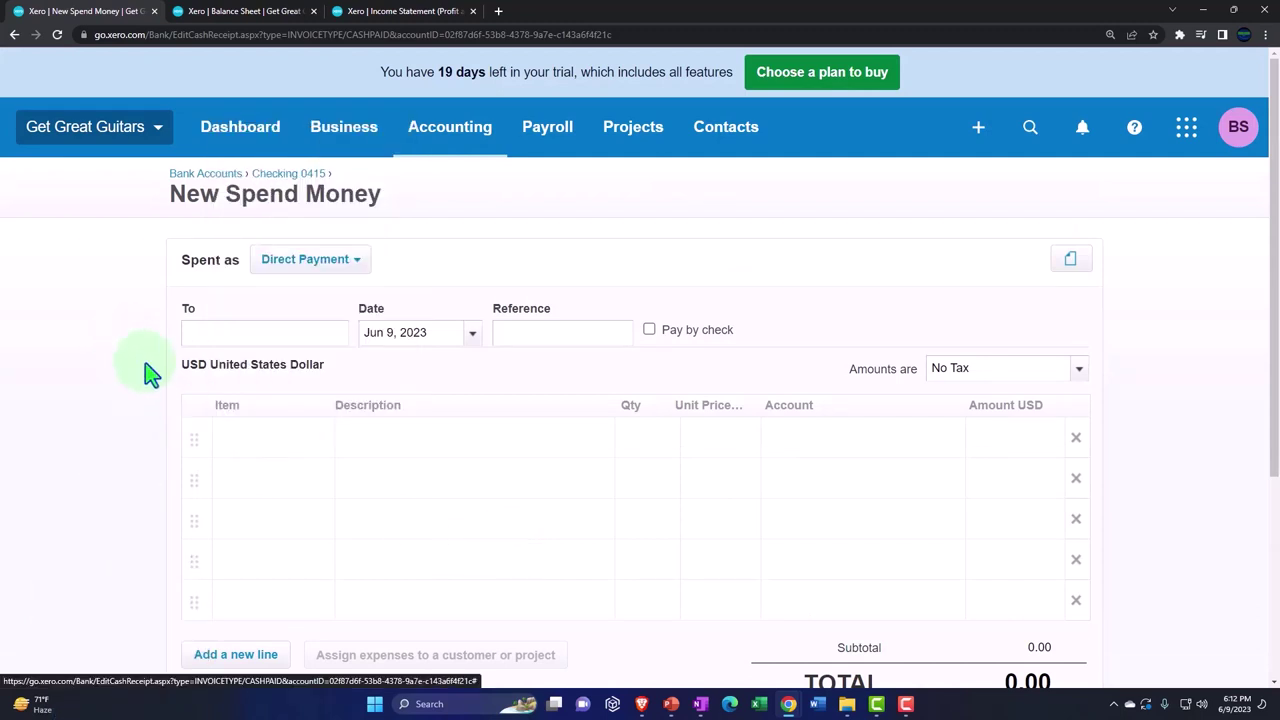
{"action": "left_click", "coordinate": [648, 150]}
{"action": "left_click", "coordinate": [658, 200]}
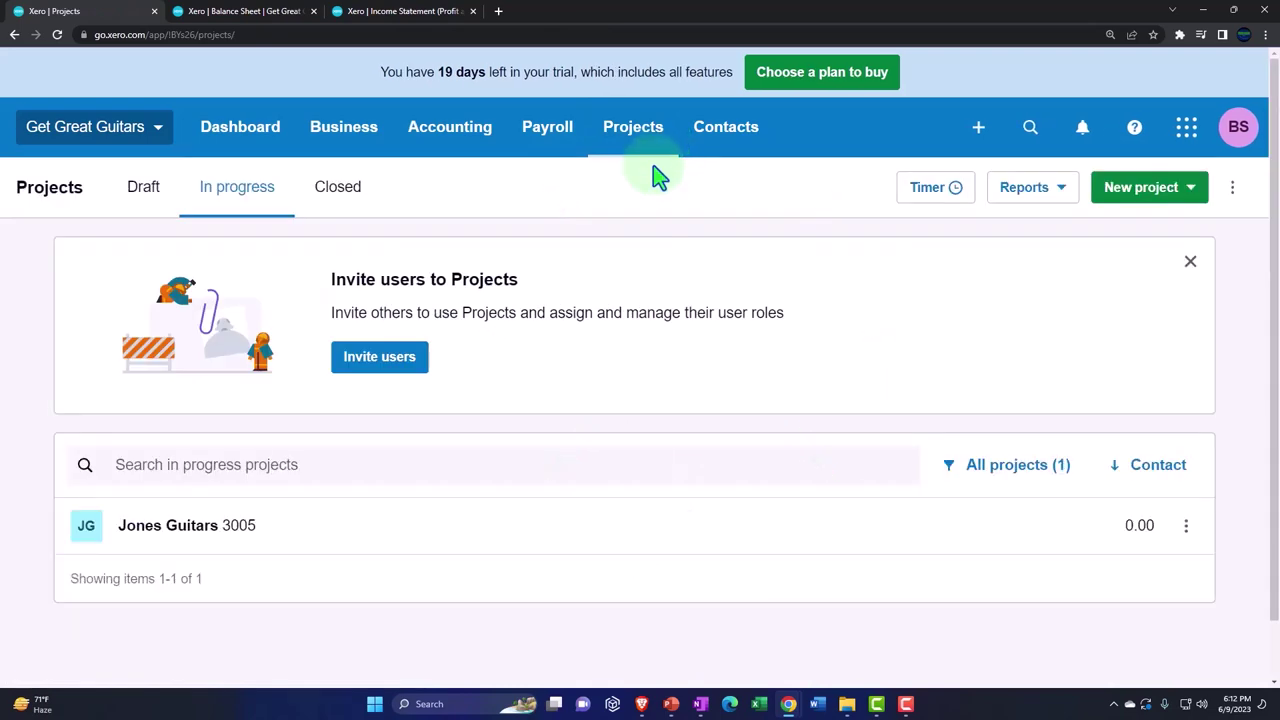
- Duplicate the Income Statement browser tab and open the reports home page in the copy
{"action": "left_click", "coordinate": [440, 14]}
{"action": "right_click", "coordinate": [445, 16]}
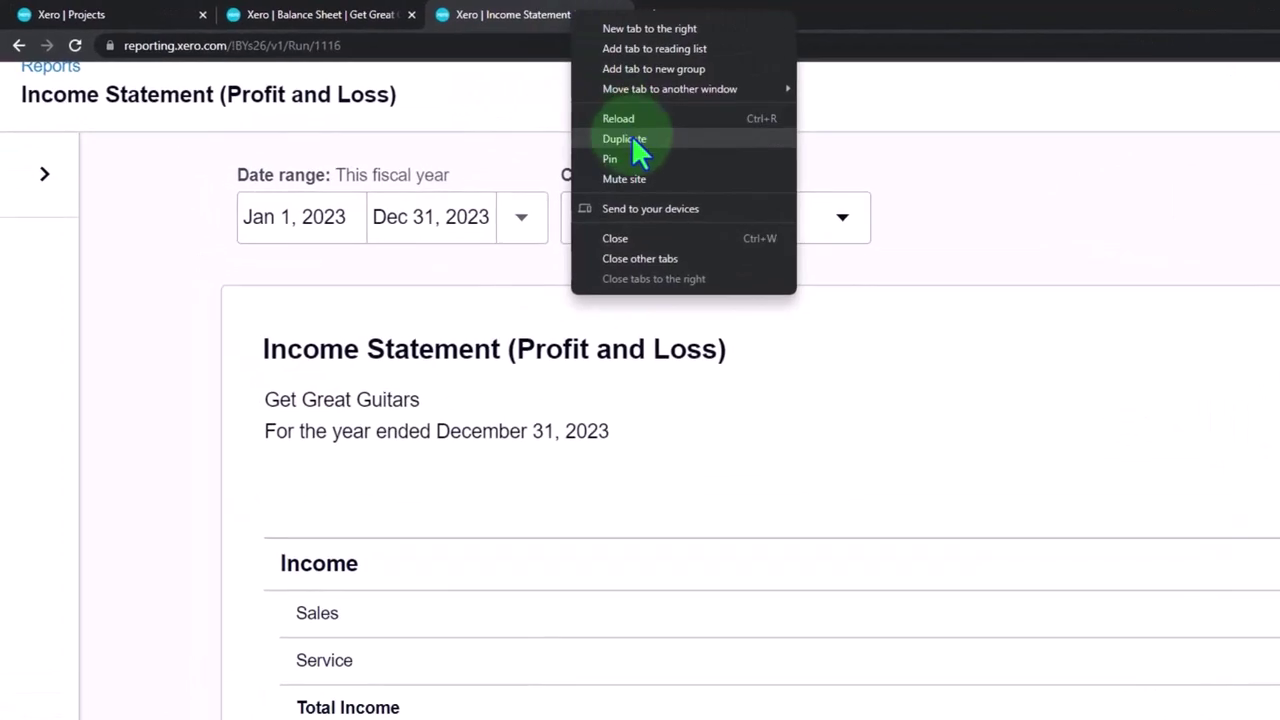
{"action": "left_click", "coordinate": [624, 139]}
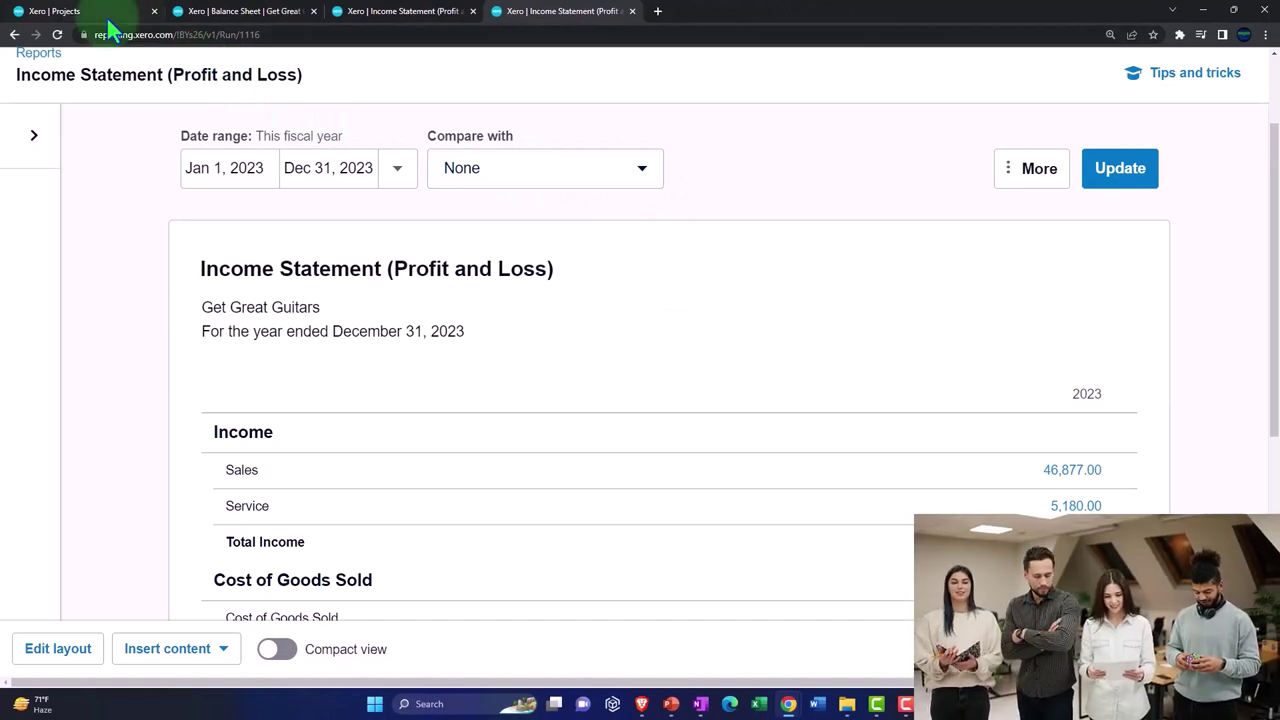
{"action": "mouse_move", "coordinate": [112, 32]}
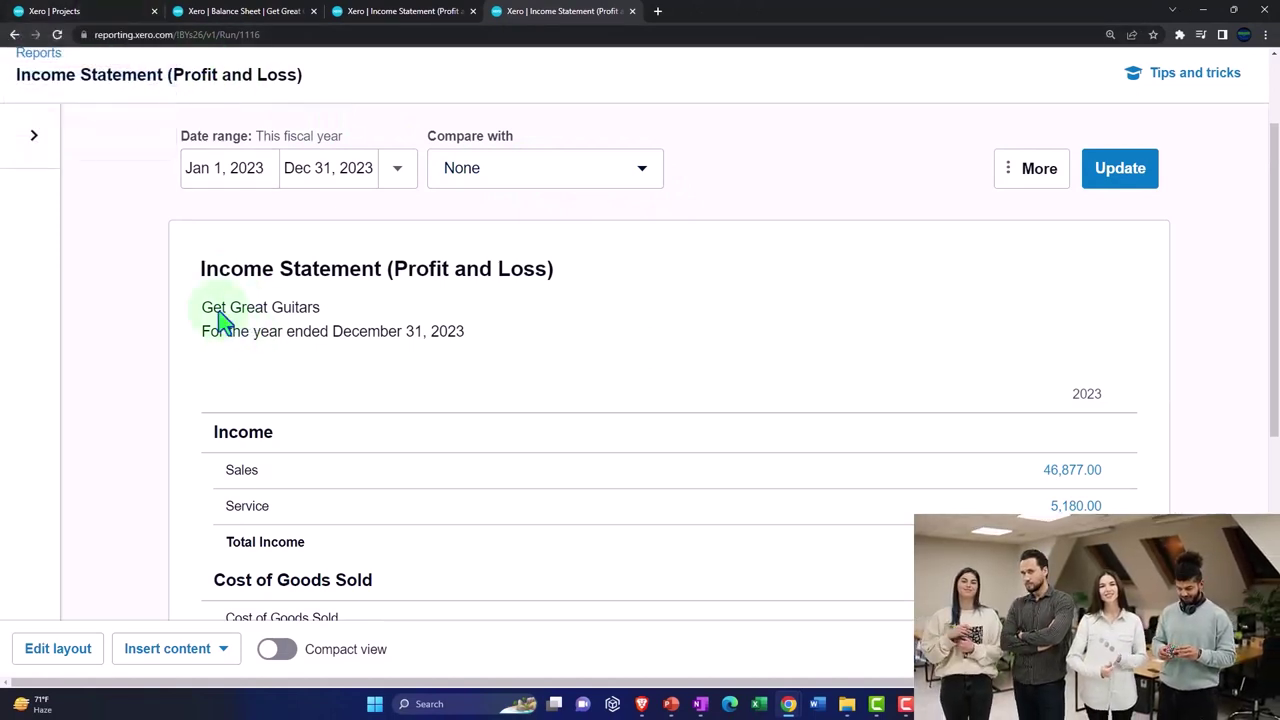
{"action": "scroll", "coordinate": [80, 190], "scroll_direction": "up", "scroll_amount": 2}
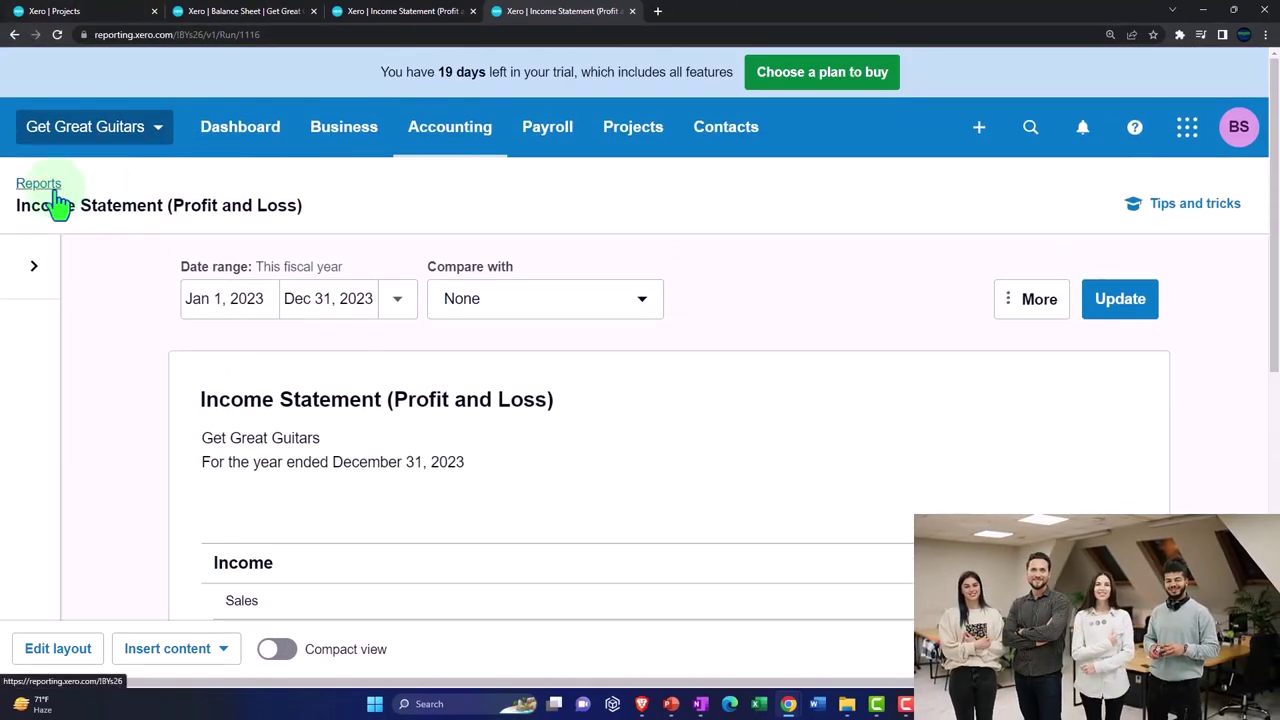
{"action": "left_click", "coordinate": [56, 190]}
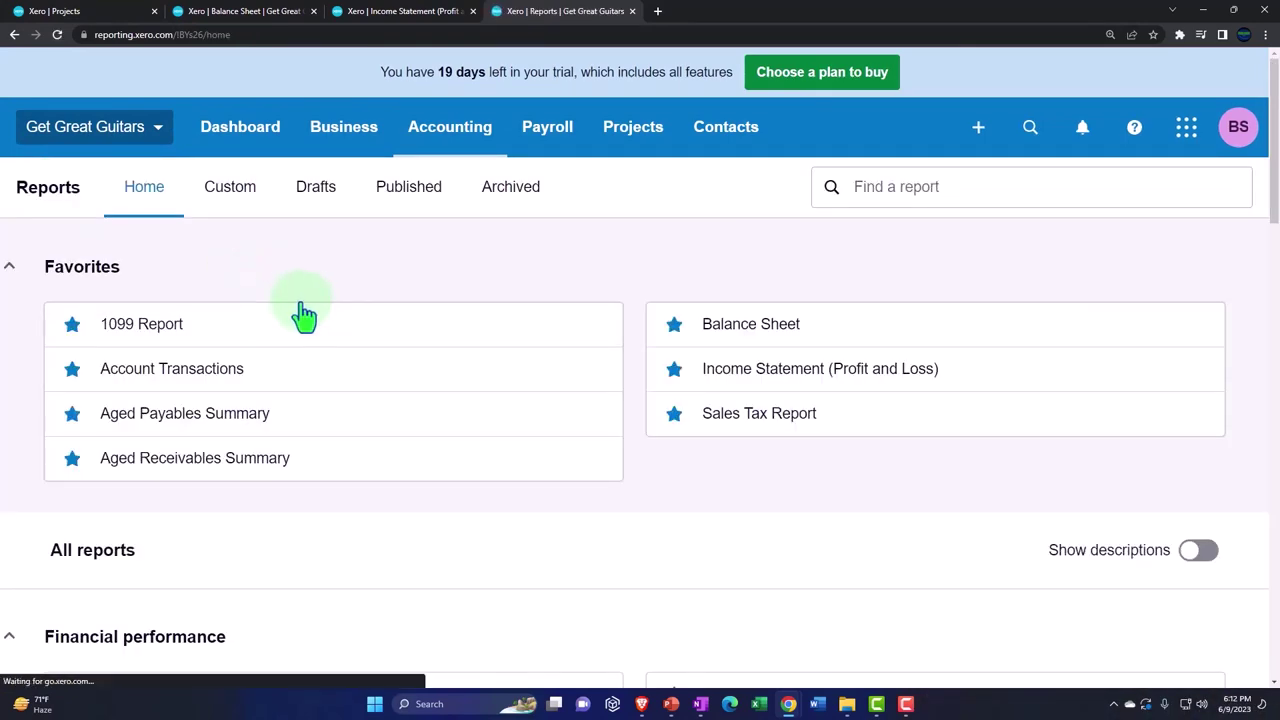
- Search the reports for "project" and review the available project reports without opening one
{"action": "left_click", "coordinate": [969, 193]}
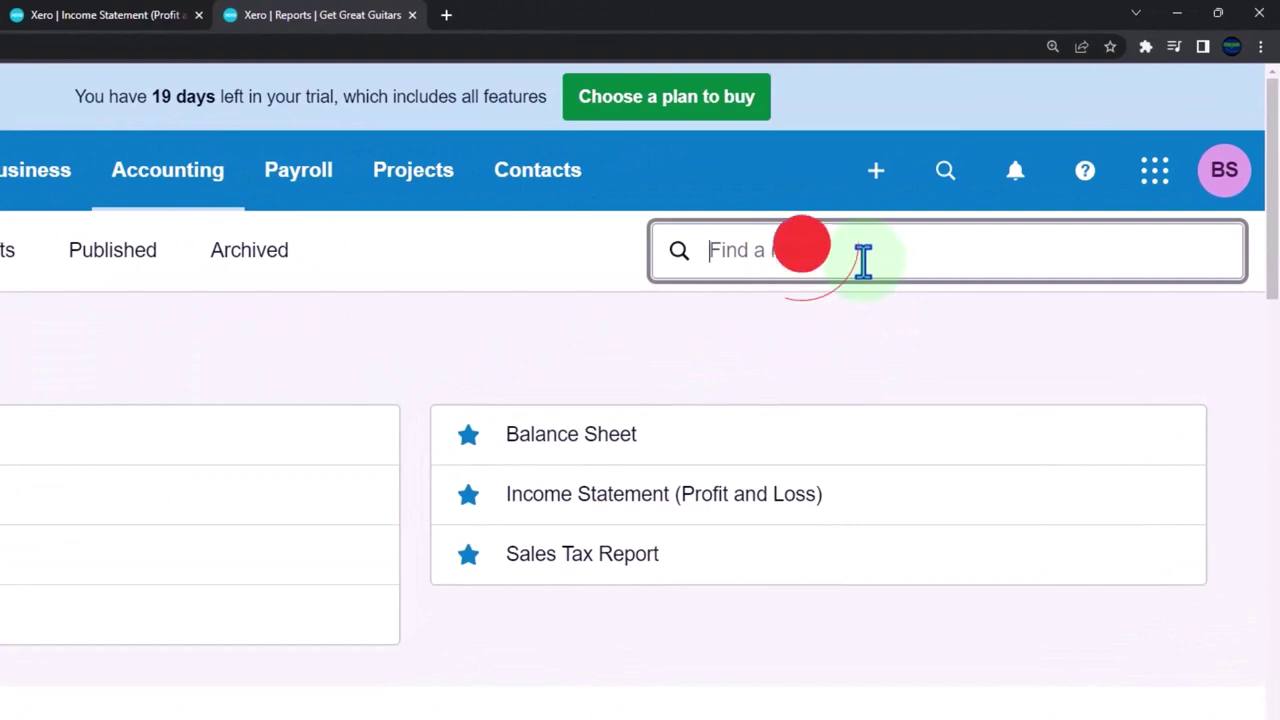
{"action": "type", "text": "prto"}
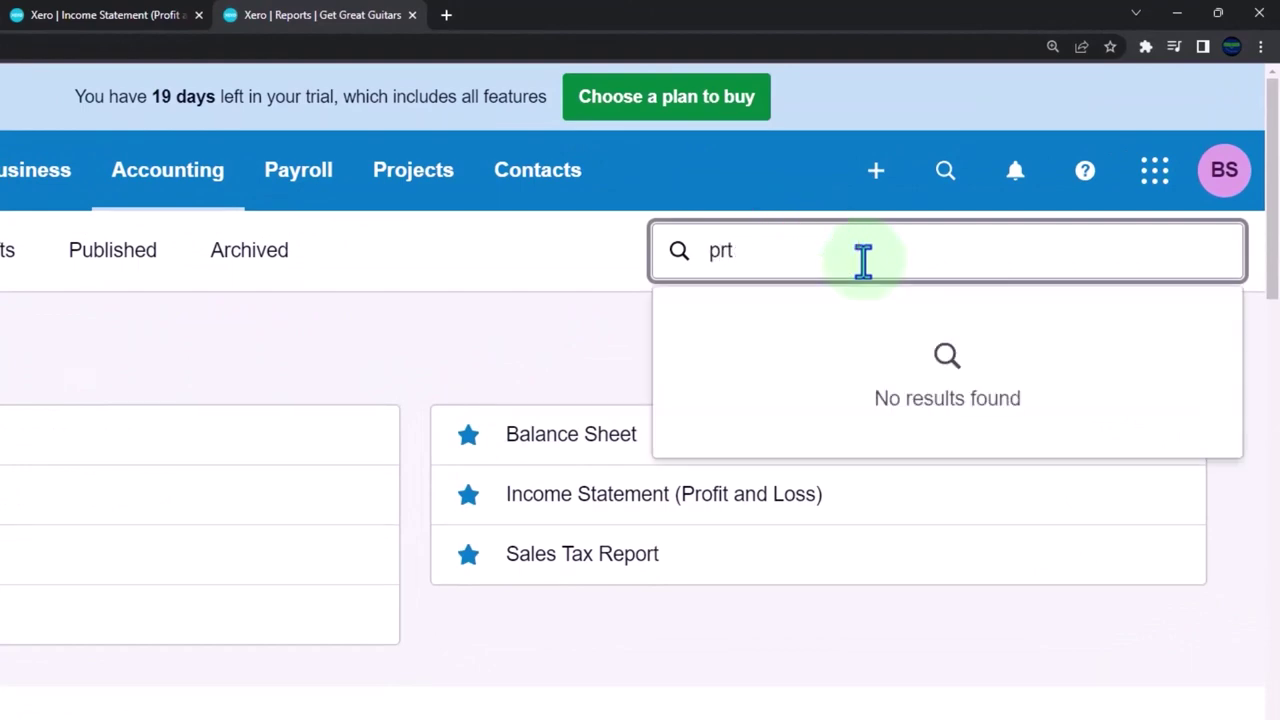
{"action": "key", "text": "BackSpace"}
{"action": "type", "text": "oject"}
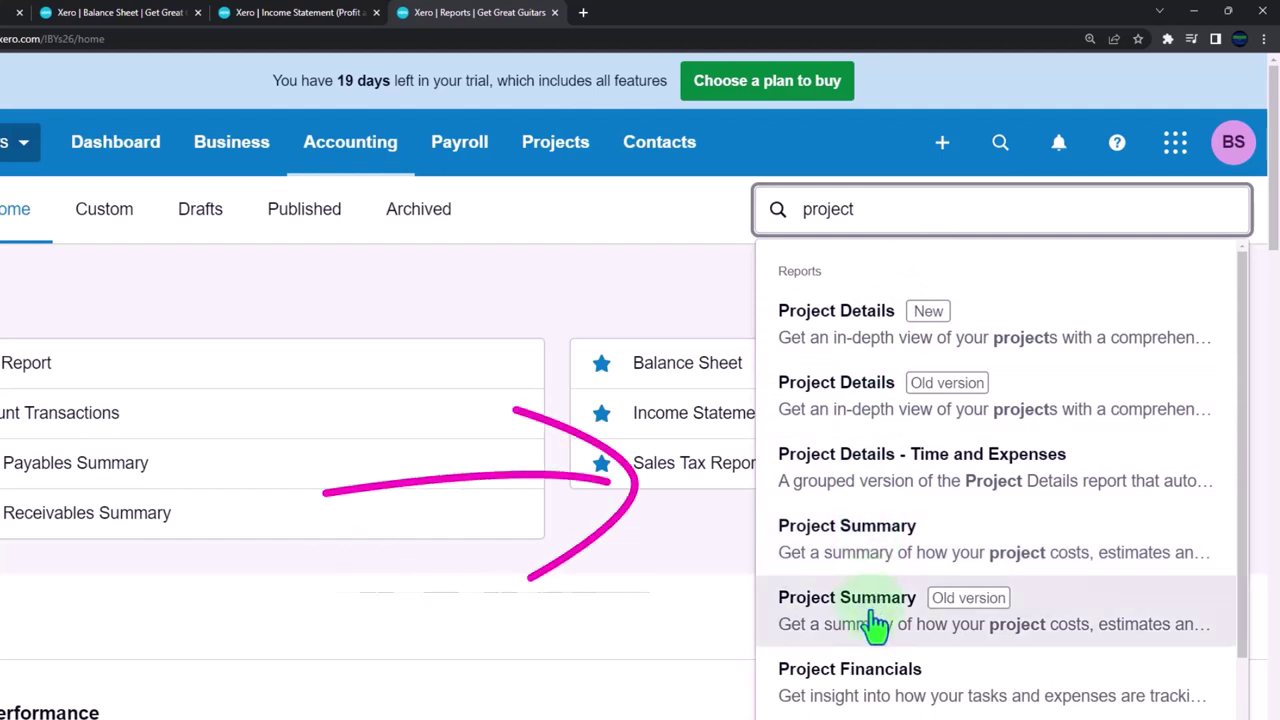
{"action": "scroll", "coordinate": [876, 625], "scroll_direction": "down", "scroll_amount": 1}
{"action": "scroll", "coordinate": [876, 648], "scroll_direction": "down", "scroll_amount": 1}
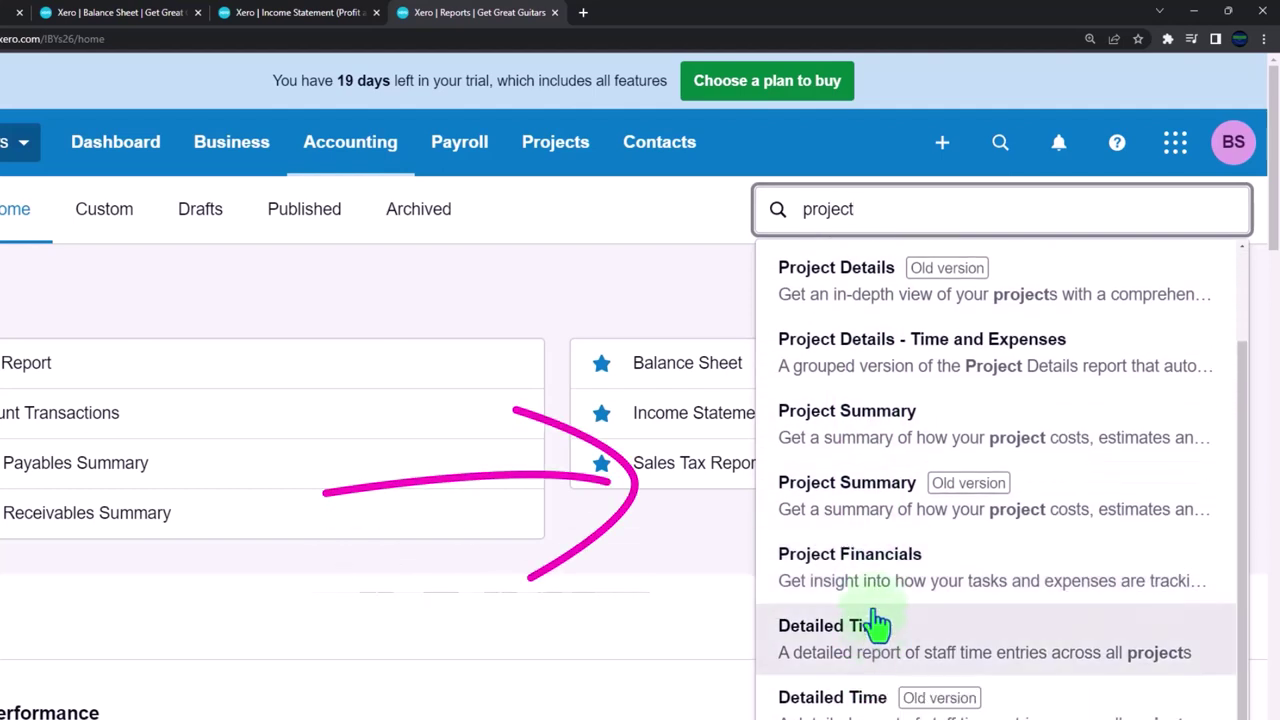
{"action": "scroll", "coordinate": [876, 600], "scroll_direction": "down", "scroll_amount": 1}
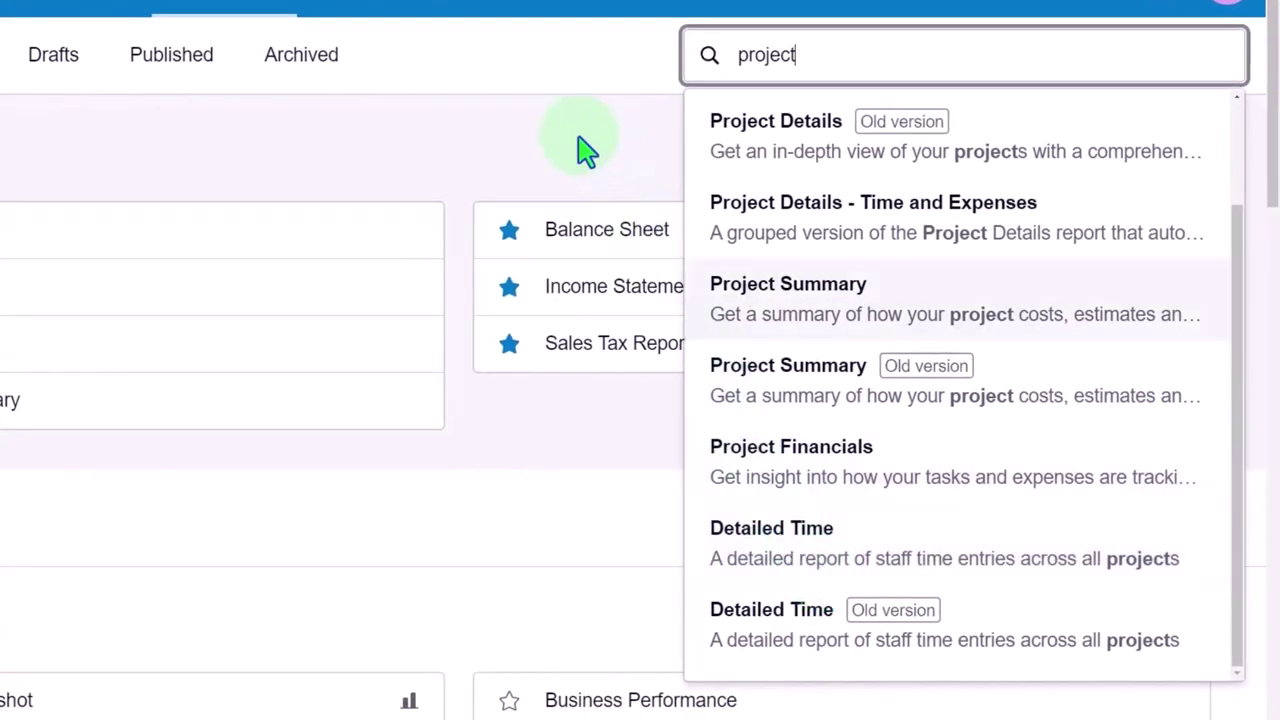
{"action": "left_click", "coordinate": [583, 149]}
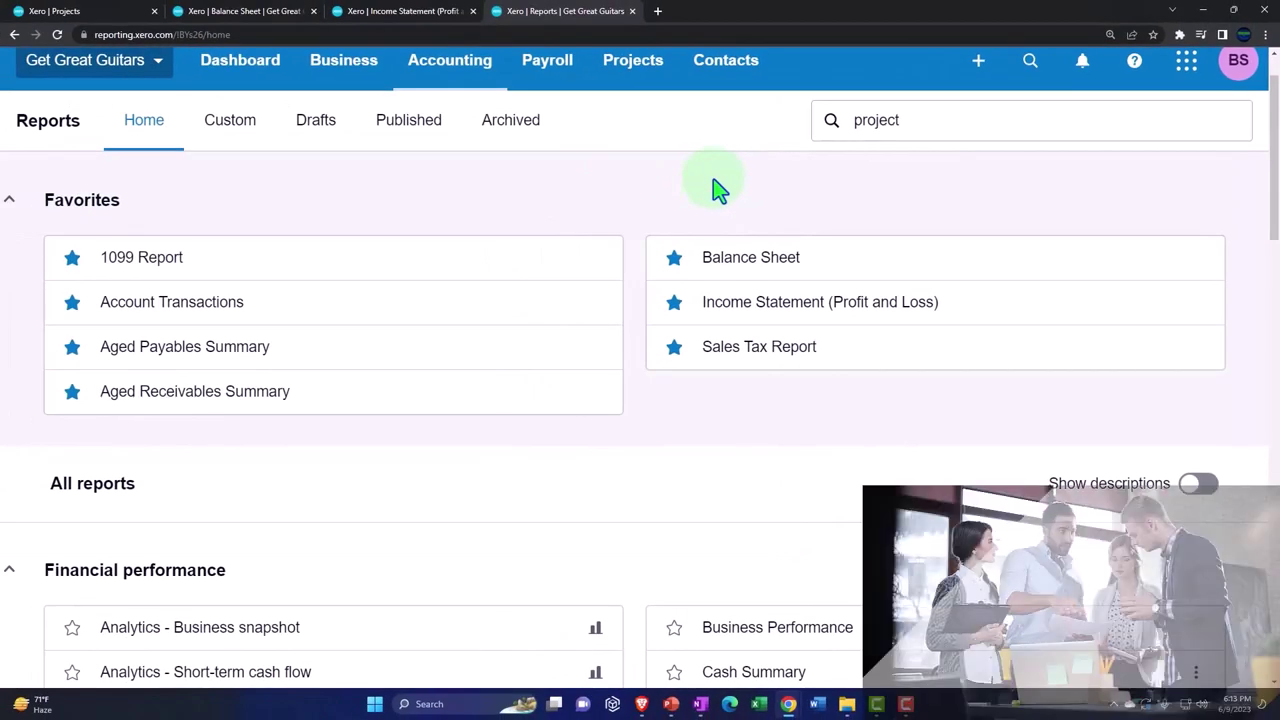
- Return to the in-progress projects and start a new in-progress project for the contact Sam The Guitar Man
{"action": "key", "text": "ctrl+1"}
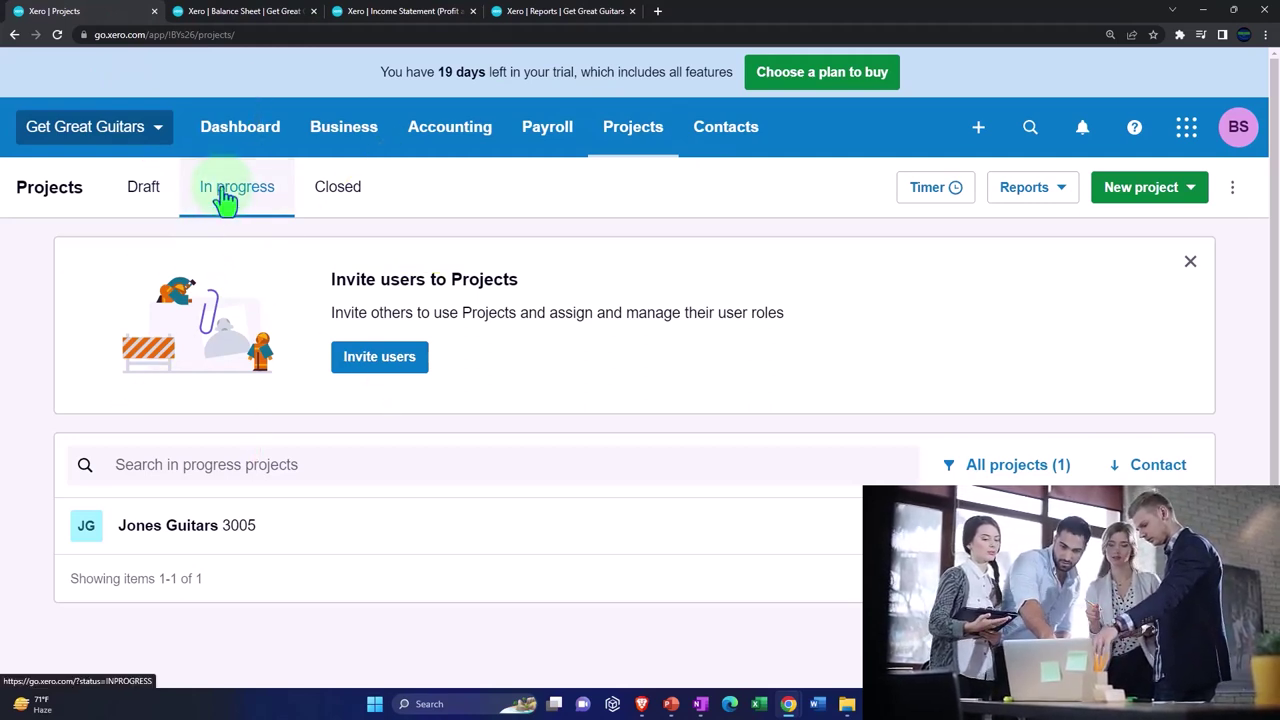
{"action": "left_click", "coordinate": [220, 545]}
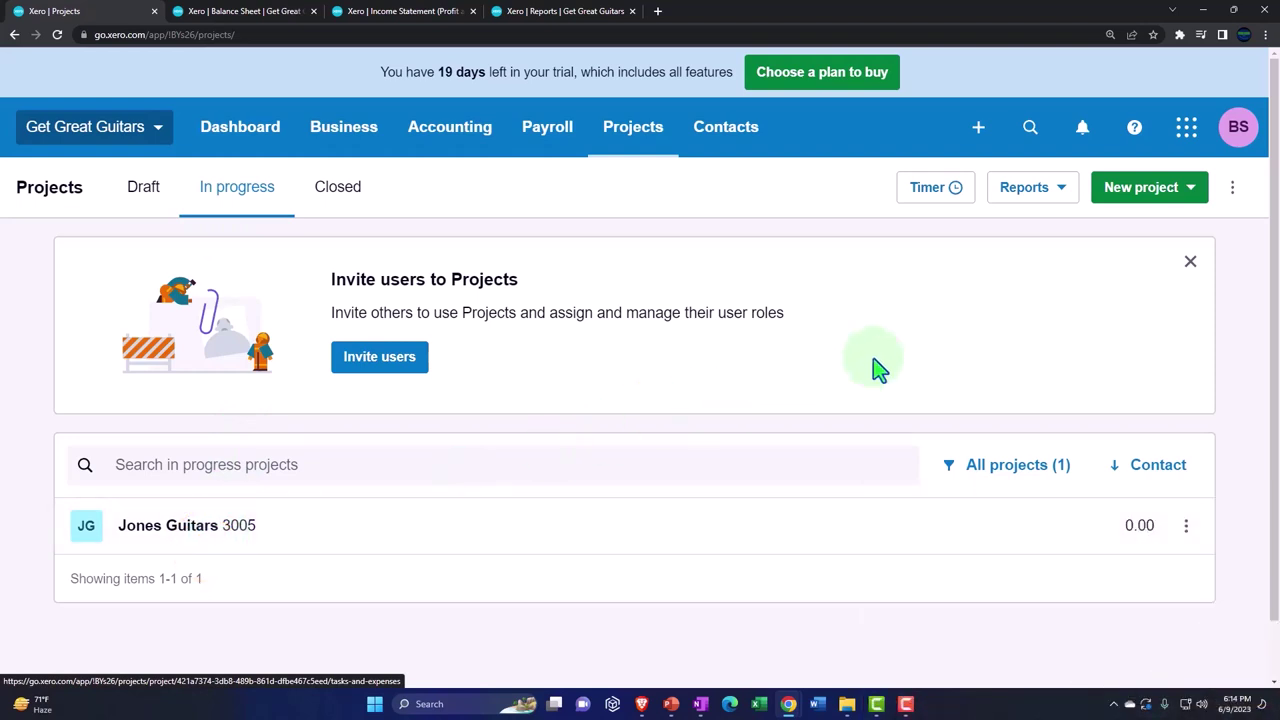
{"action": "left_click", "coordinate": [1142, 194]}
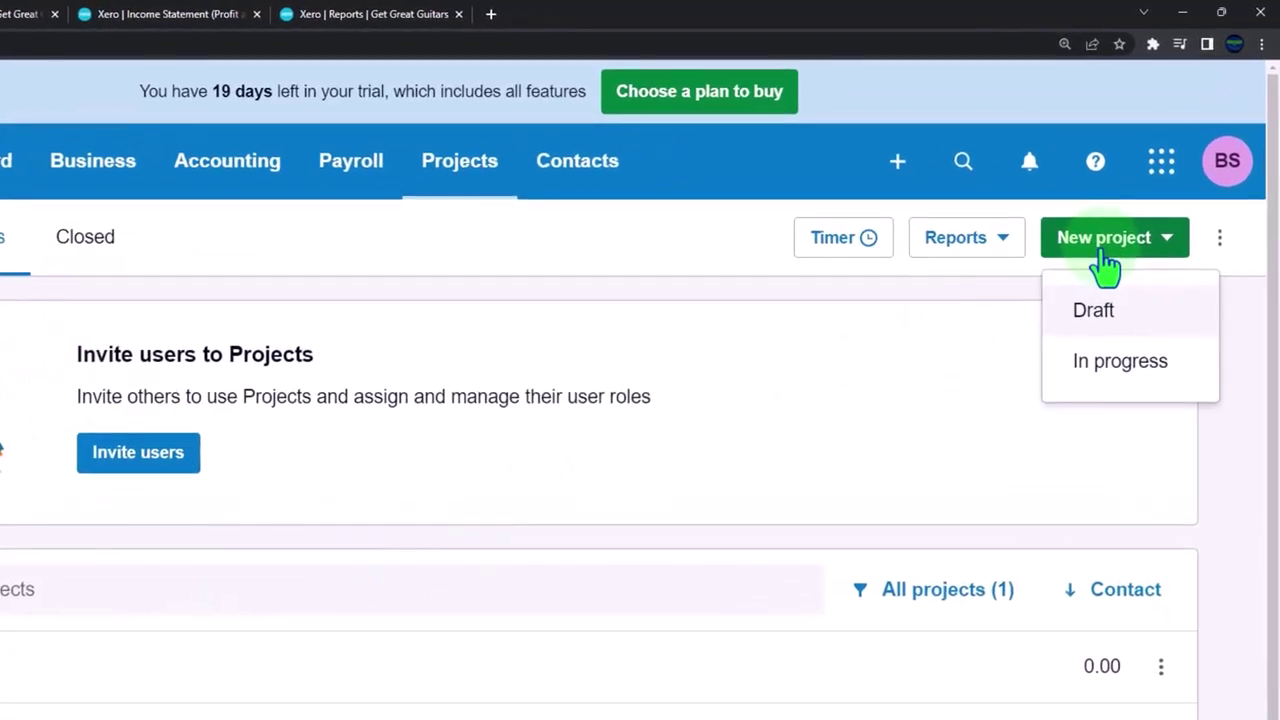
{"action": "left_click", "coordinate": [1125, 368]}
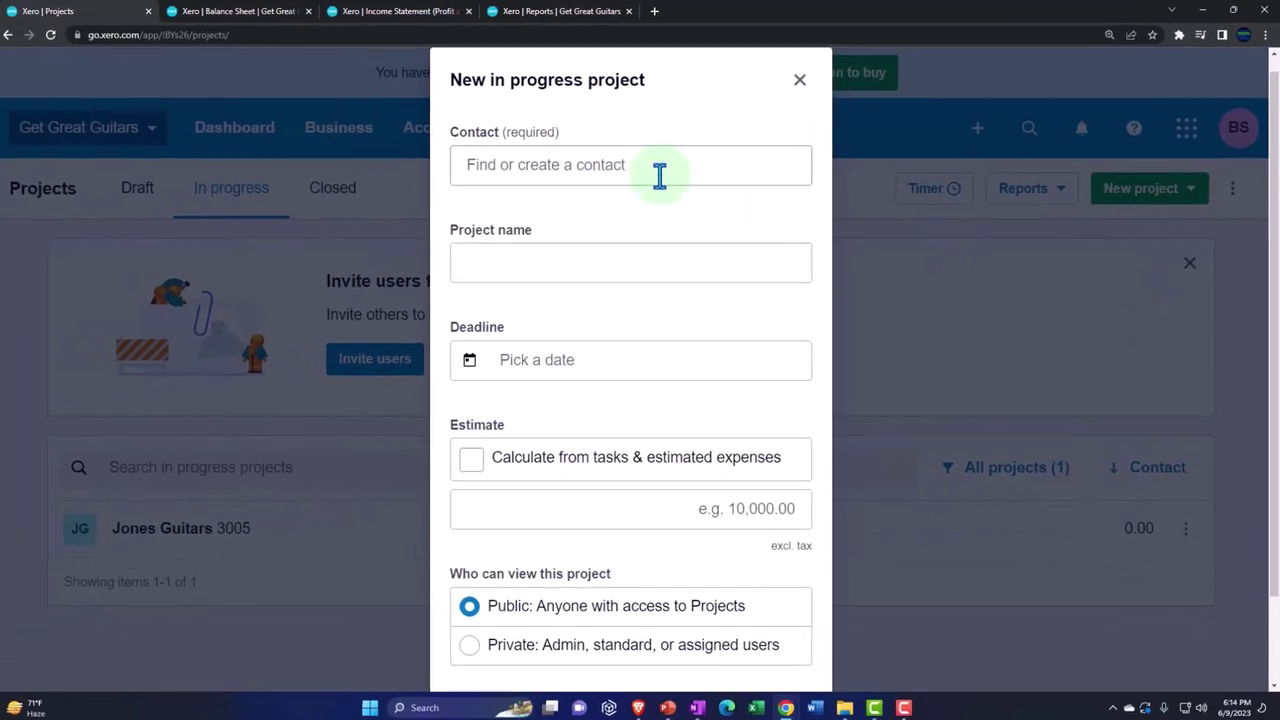
{"action": "left_click", "coordinate": [558, 165]}
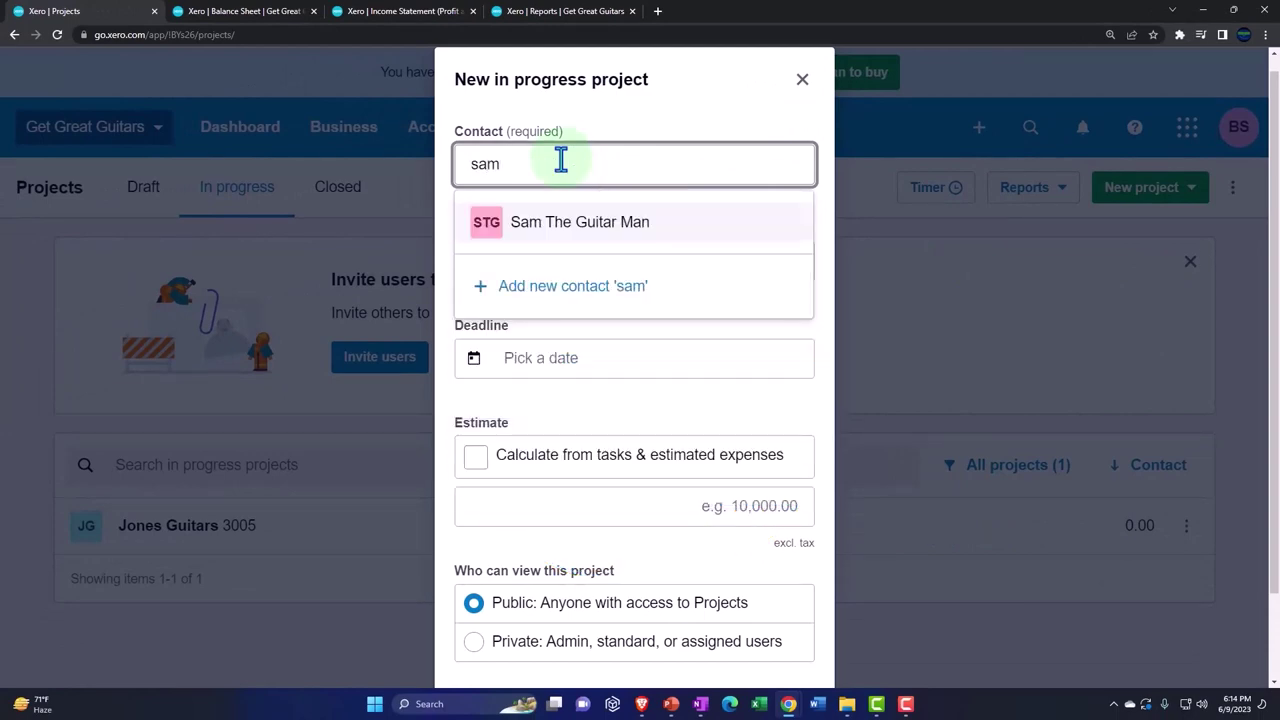
{"action": "left_click", "coordinate": [576, 224]}
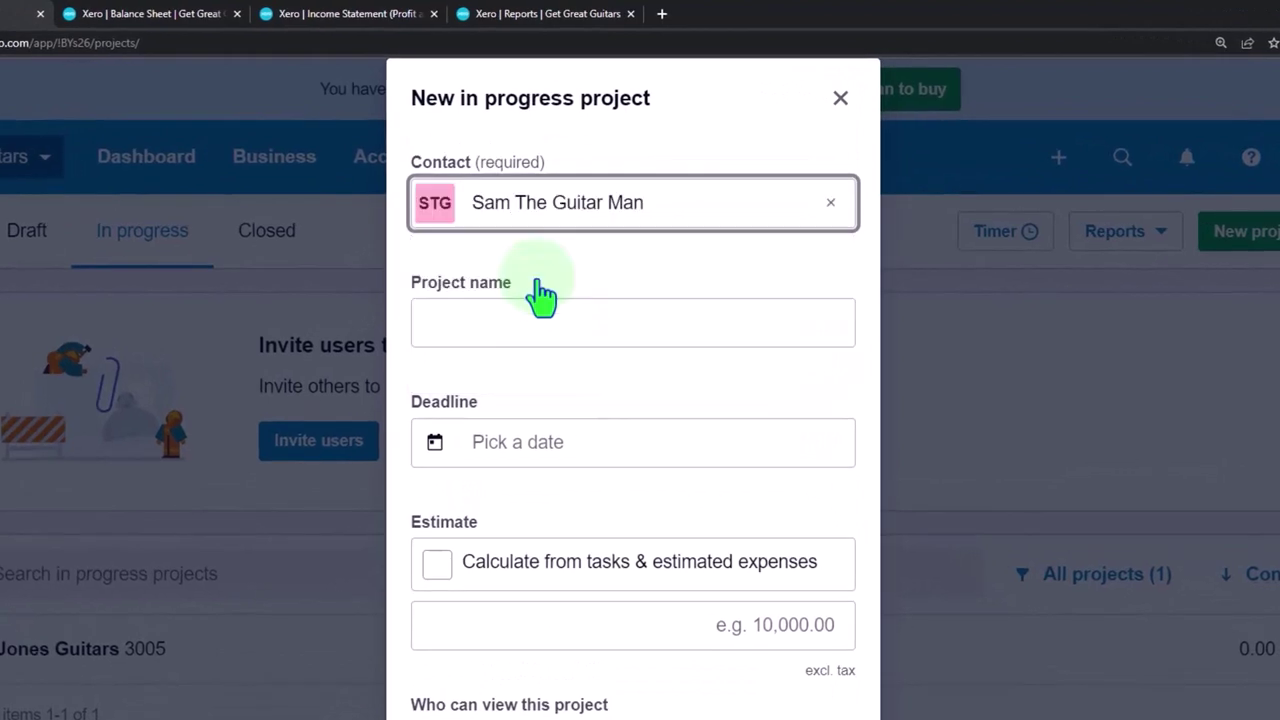
- Name the project 4002, create it as public without a deadline or estimate, and return to the list of all projects
{"action": "left_click", "coordinate": [499, 321]}
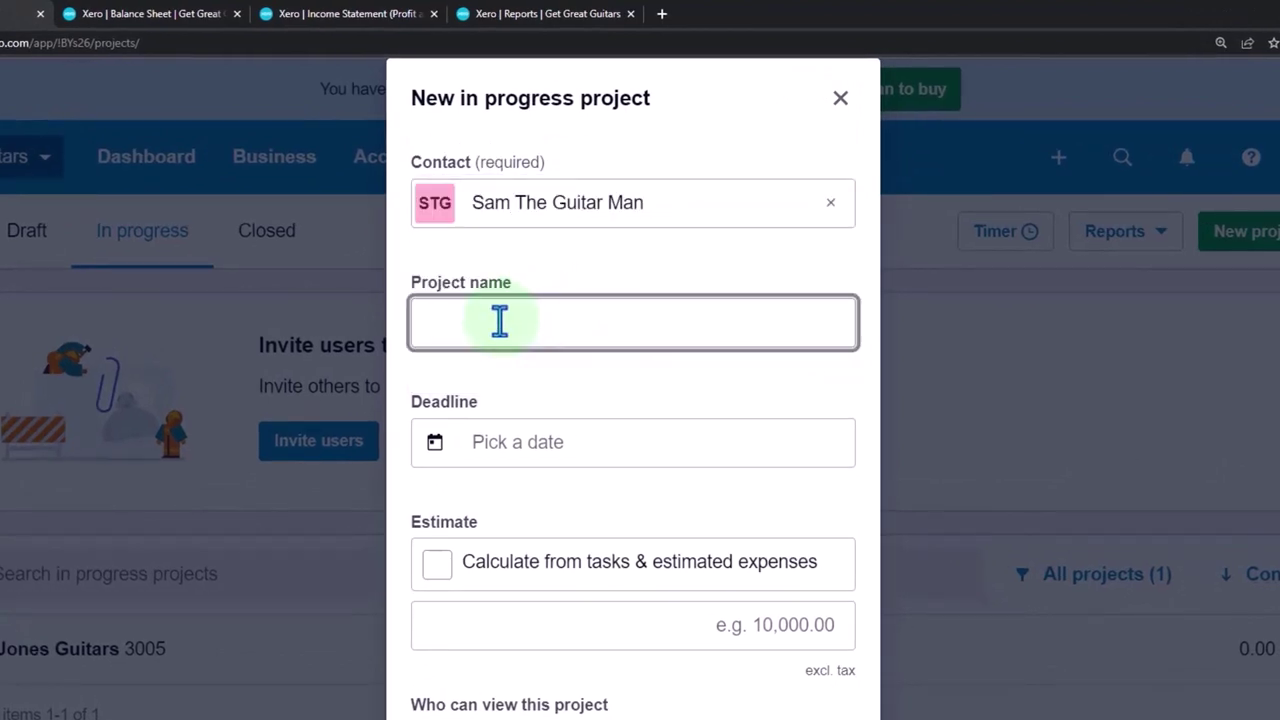
{"action": "type", "text": "4002"}
{"action": "key", "text": "Tab"}
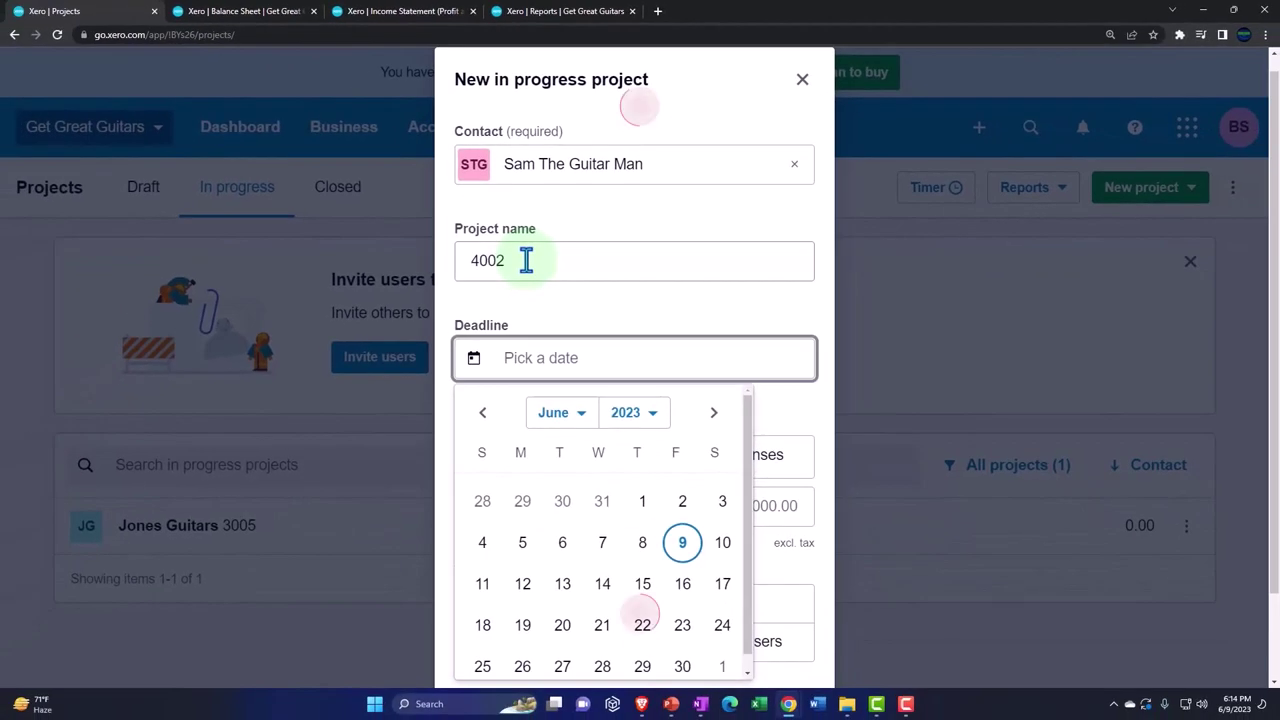
{"action": "left_click", "coordinate": [580, 283]}
{"action": "scroll", "coordinate": [614, 309], "scroll_direction": "down", "scroll_amount": 1}
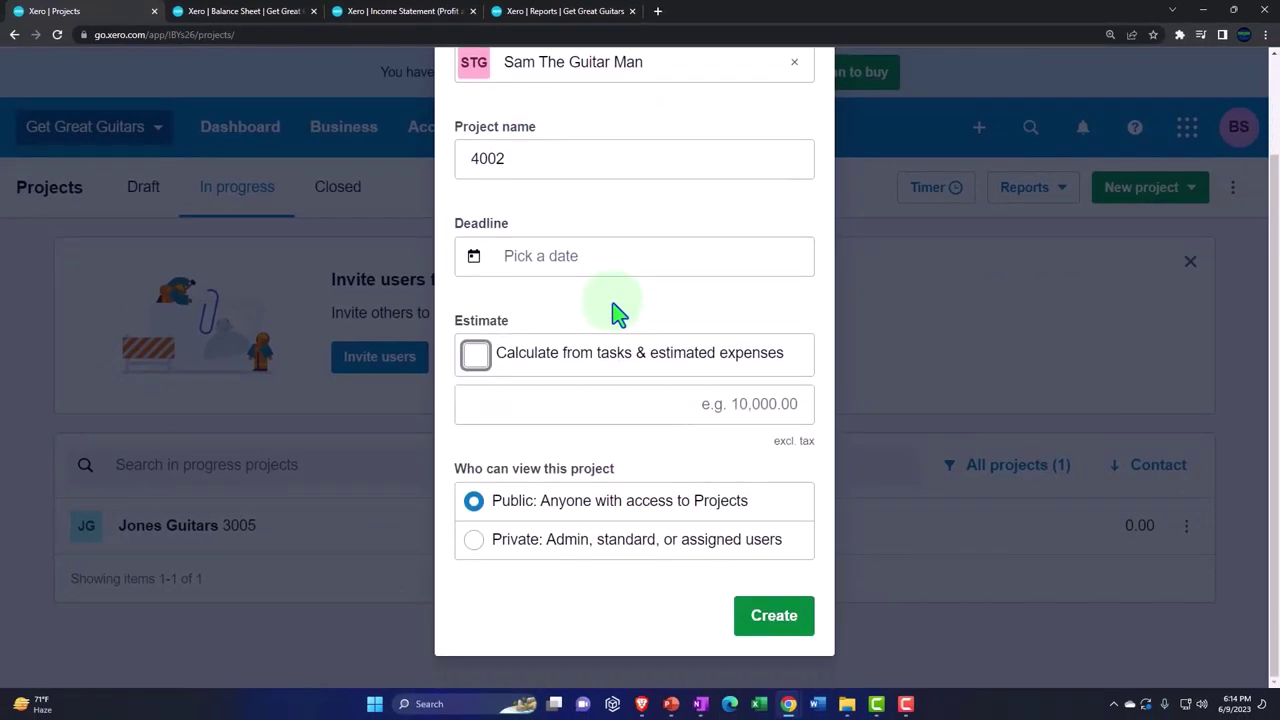
{"action": "left_click", "coordinate": [782, 620]}
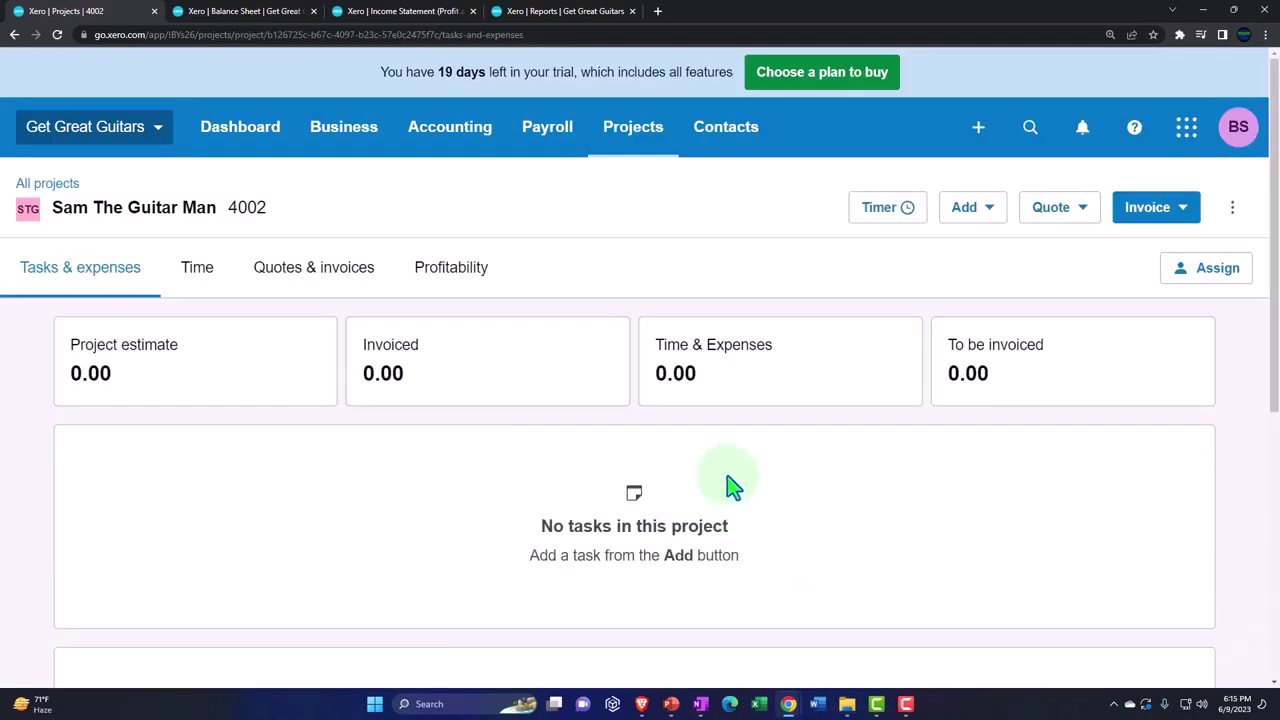
{"action": "left_click", "coordinate": [66, 190]}
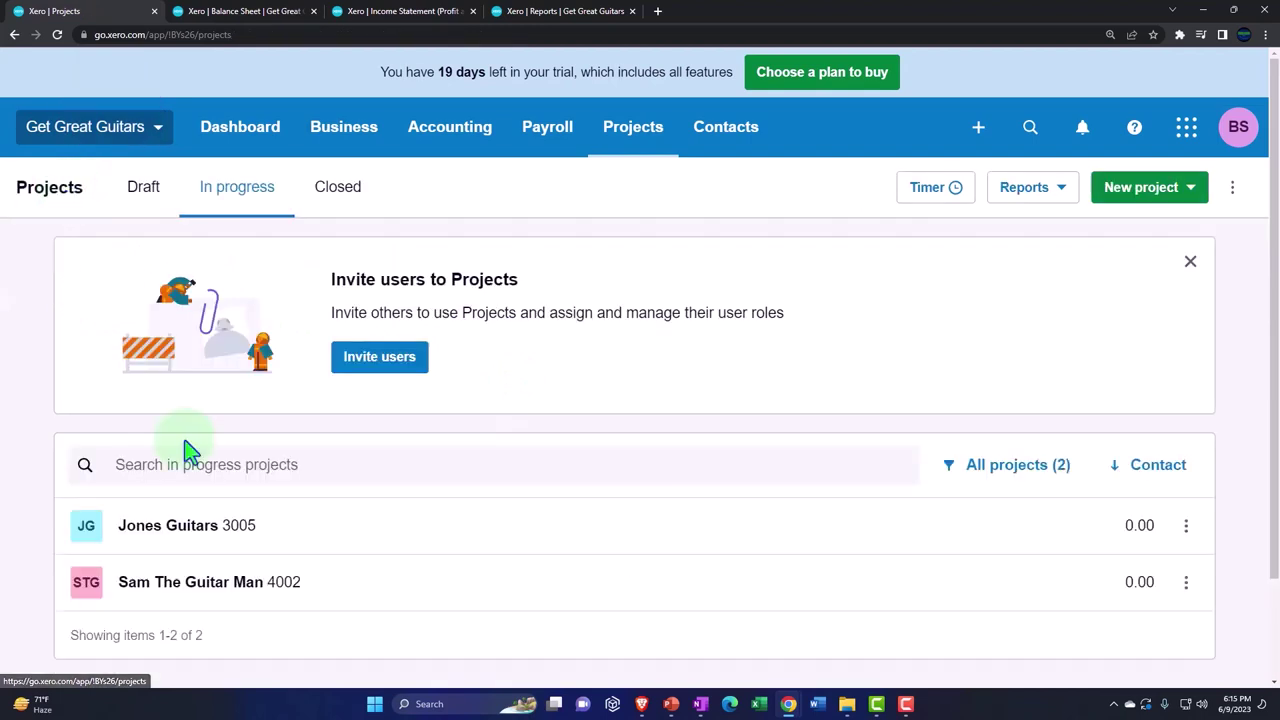
- Review the status and management options available for the Jones Guitars 3005 project without changing anything
{"action": "scroll", "coordinate": [205, 468], "scroll_direction": "down", "scroll_amount": 2}
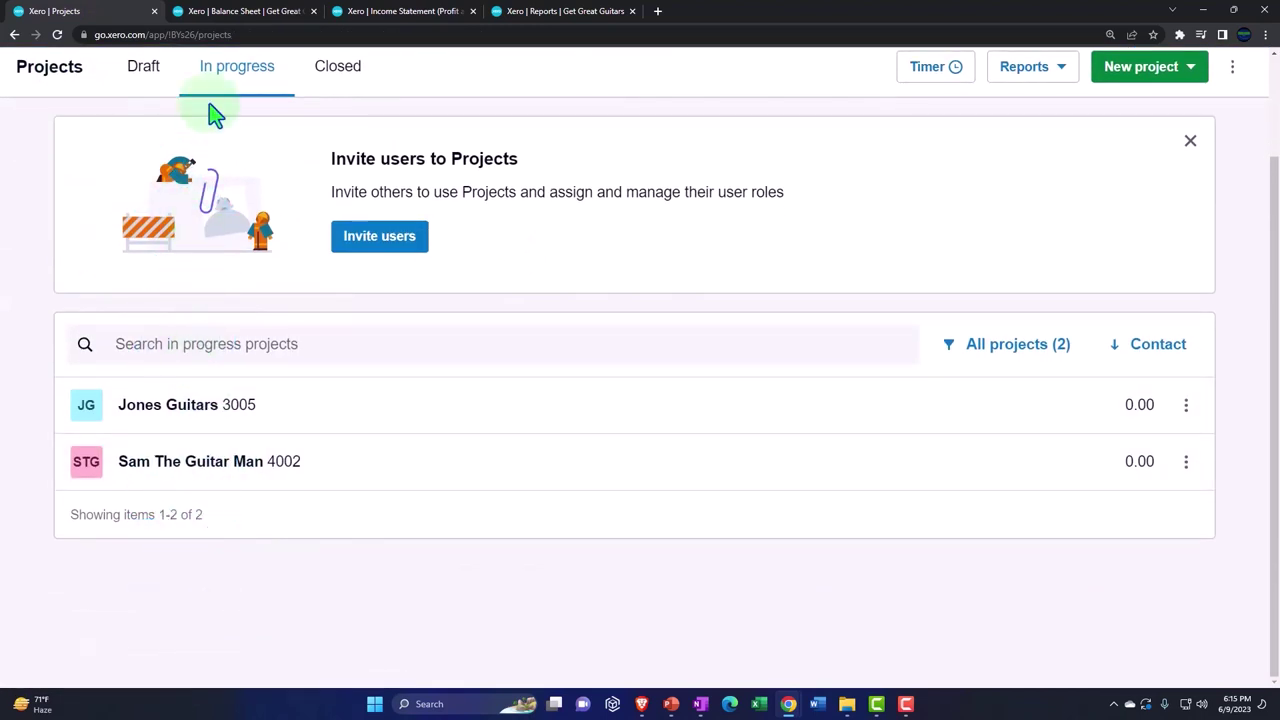
{"action": "left_click", "coordinate": [1188, 406]}
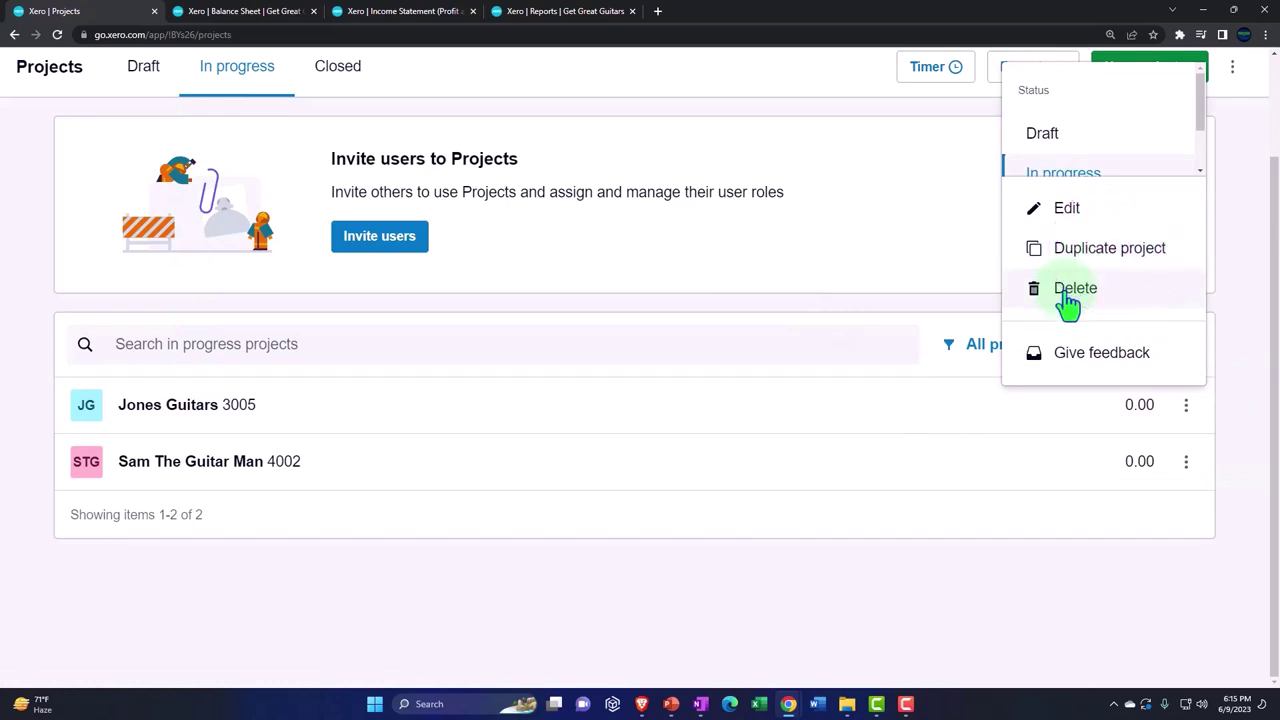
{"action": "scroll", "coordinate": [1071, 349], "scroll_direction": "up", "scroll_amount": 2}
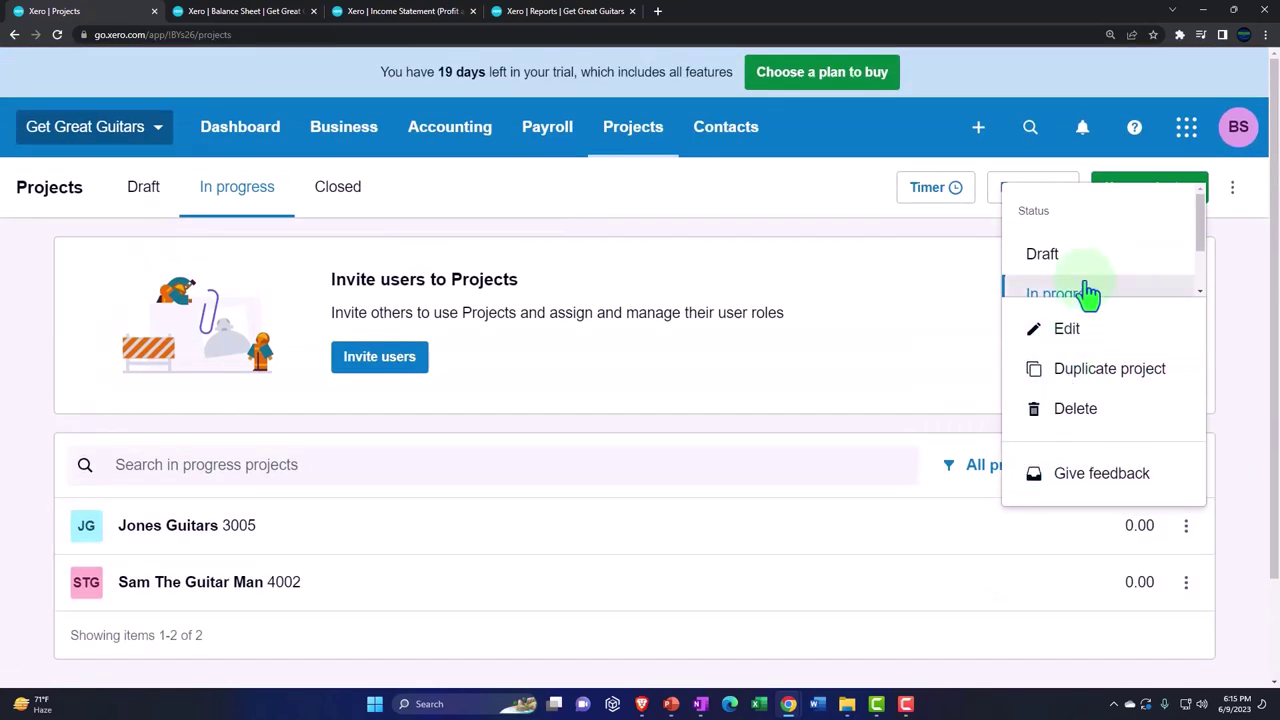
{"action": "scroll", "coordinate": [1105, 268], "scroll_direction": "down", "scroll_amount": 1}
{"action": "scroll", "coordinate": [1097, 277], "scroll_direction": "up", "scroll_amount": 2}
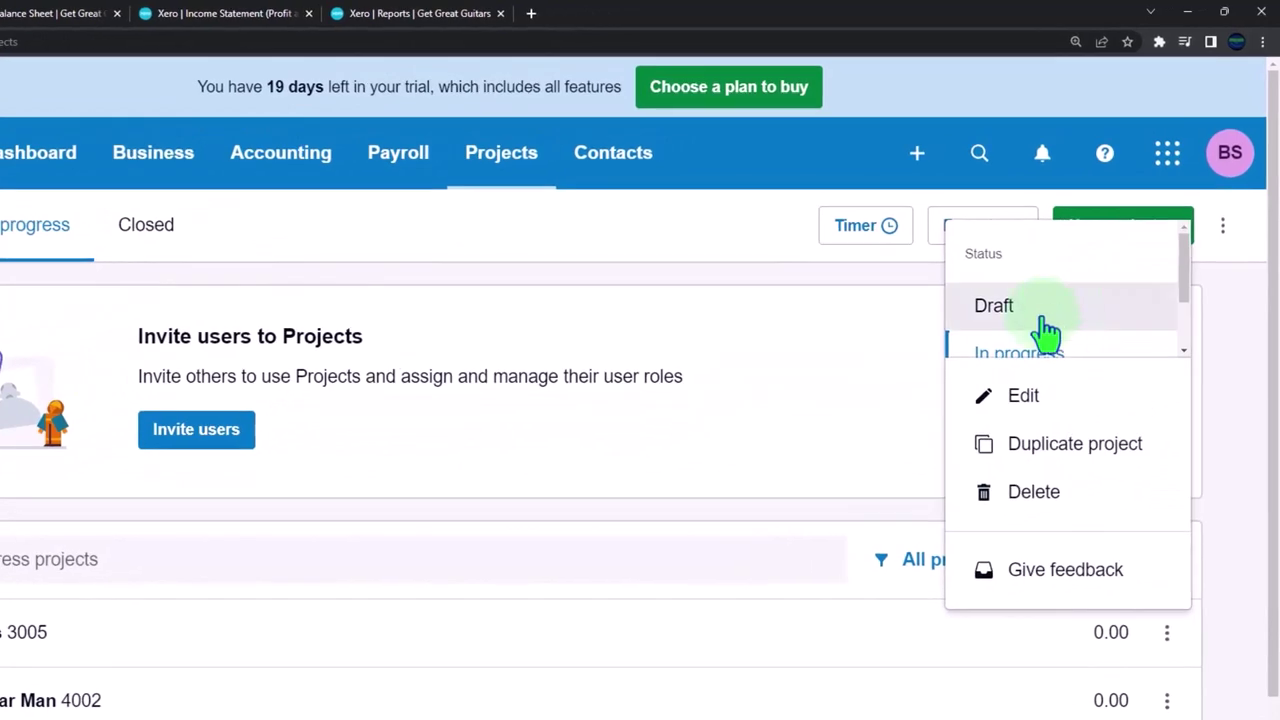
{"action": "scroll", "coordinate": [1038, 338], "scroll_direction": "down", "scroll_amount": 1}
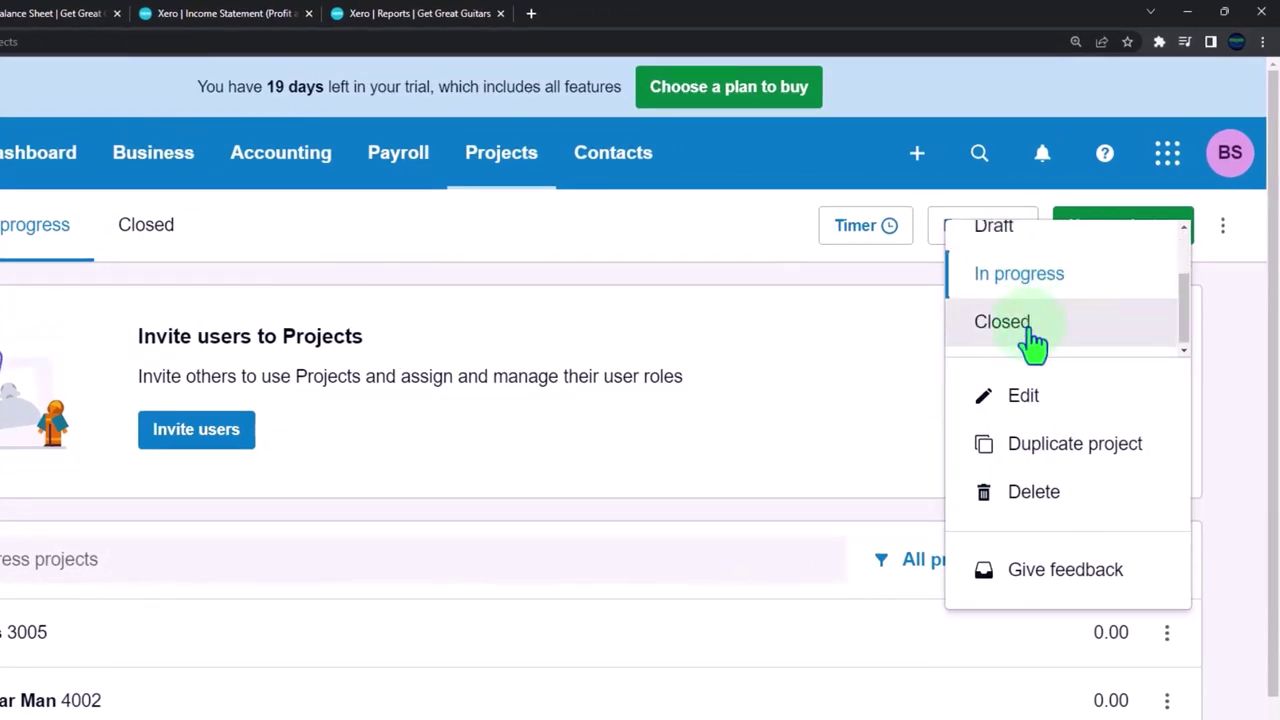
{"action": "left_click", "coordinate": [2, 334]}
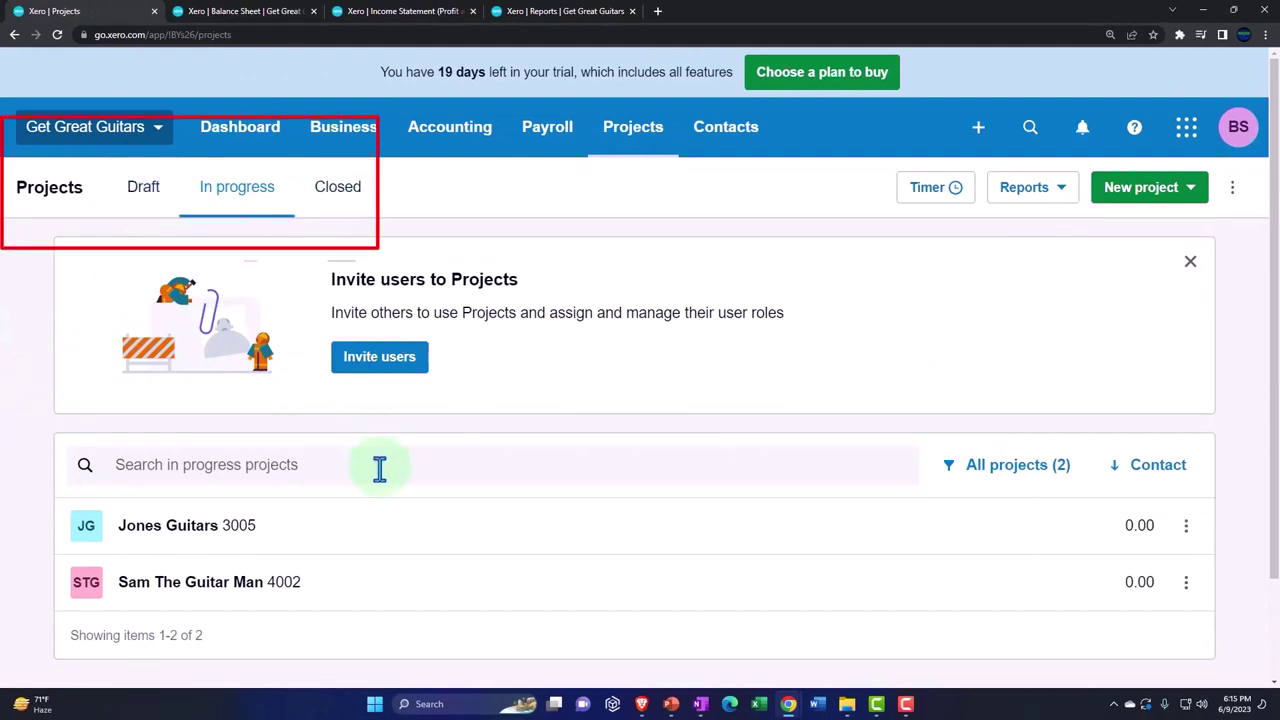
- Open the Sam The Guitar Man 4002 project and examine its profitability overview
{"action": "scroll", "coordinate": [378, 465], "scroll_direction": "down", "scroll_amount": 1}
{"action": "left_click", "coordinate": [209, 520]}
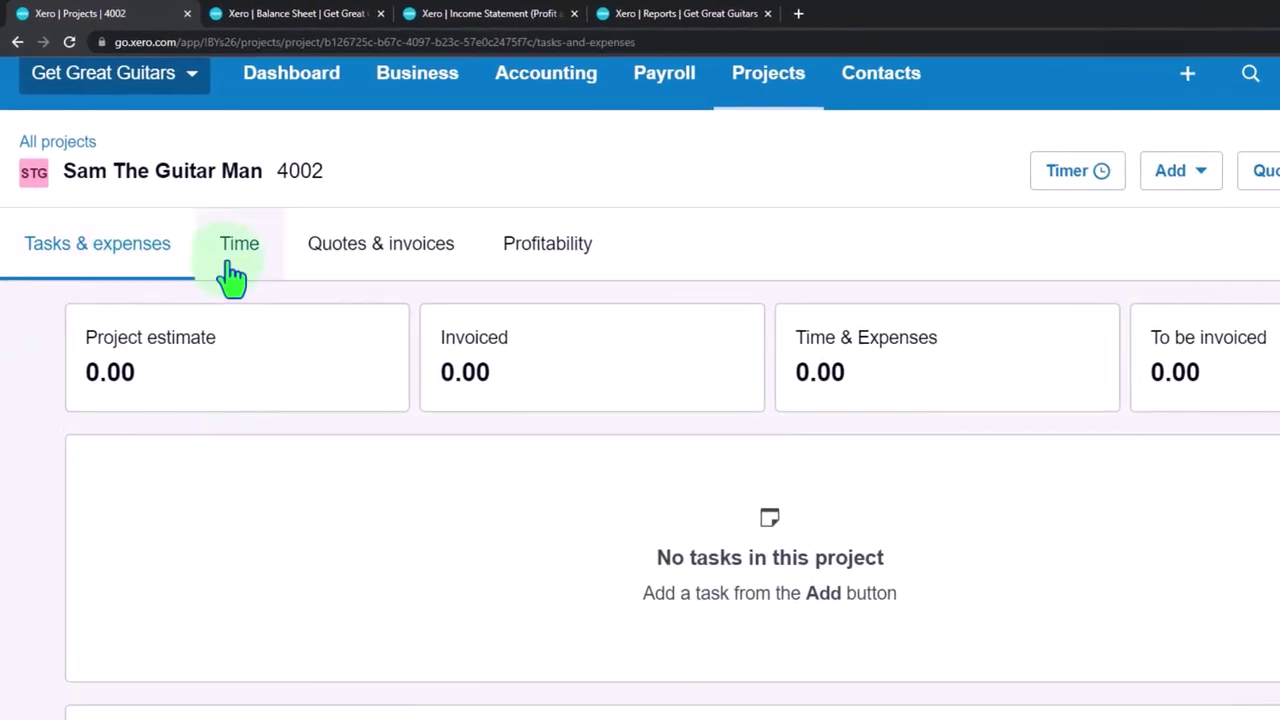
{"action": "left_click", "coordinate": [522, 270]}
{"action": "scroll", "coordinate": [522, 280], "scroll_direction": "down", "scroll_amount": 2}
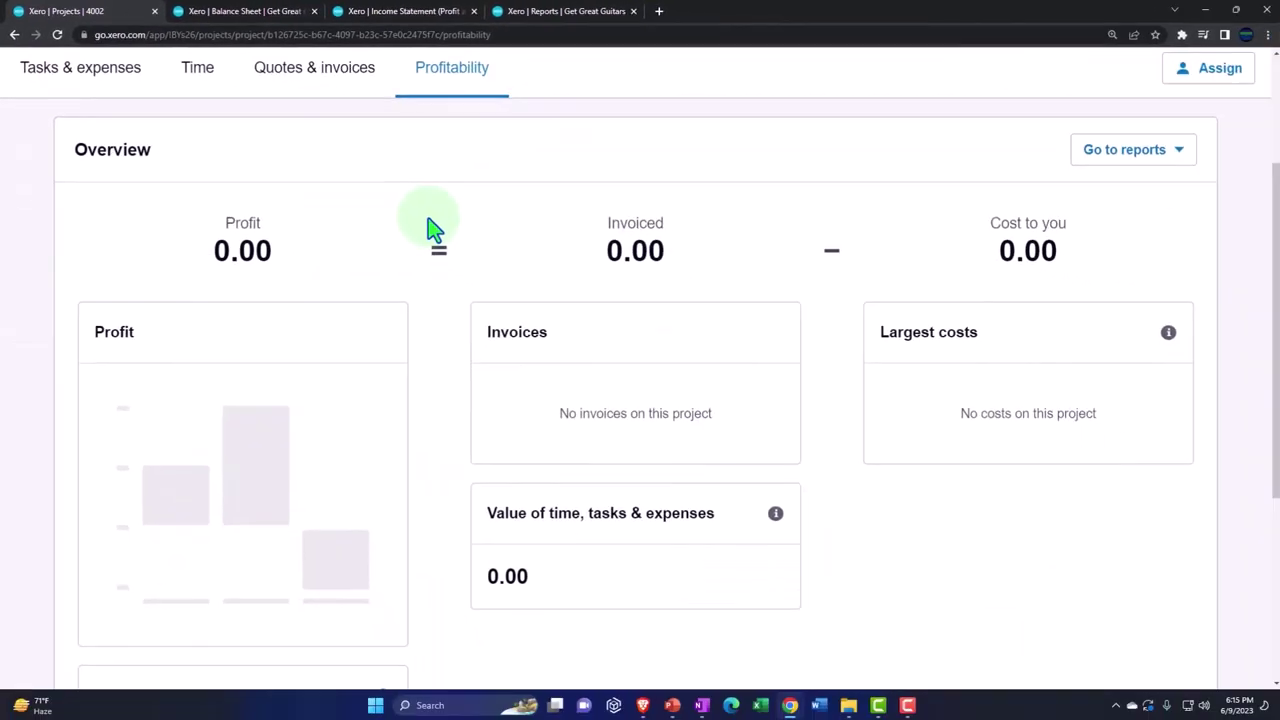